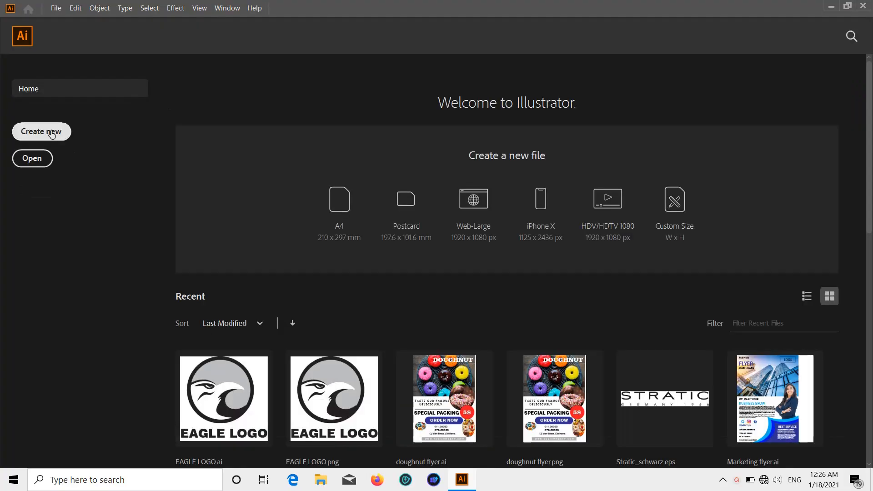
- Create a new document 5 in wide and 5 in high with one artboard
left_click(43, 132)
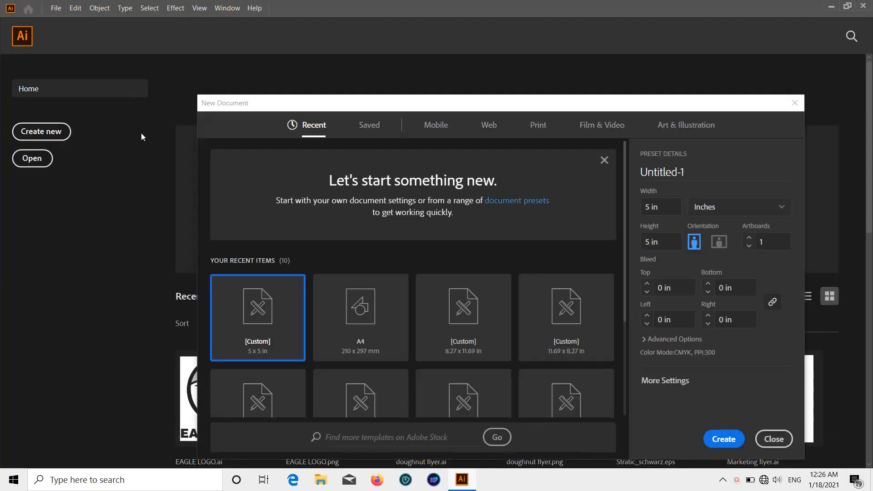
left_click(669, 213)
left_click(639, 242)
left_click(758, 243)
left_click(717, 434)
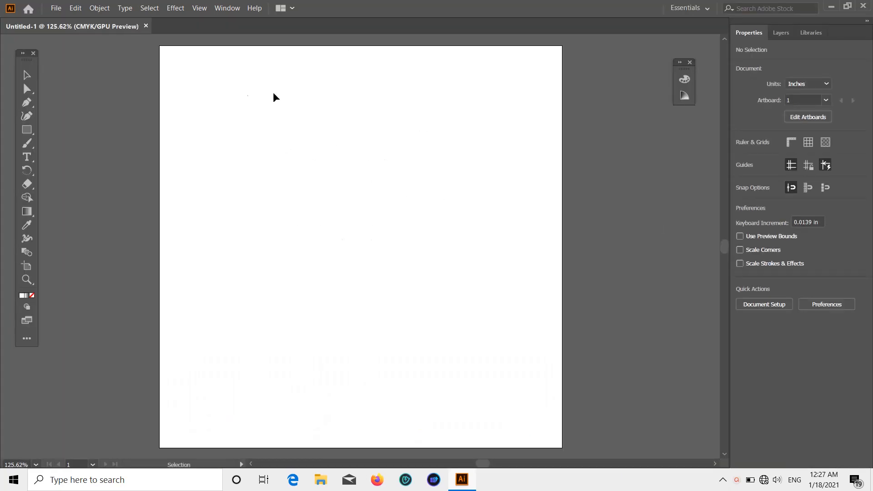
- Draw a long, flat rectangle about 2.47 in wide and 0.28 in high in the lower part of the artboard
left_click_drag(22, 130, 47, 132)
scroll(211, 220, "up", 3)
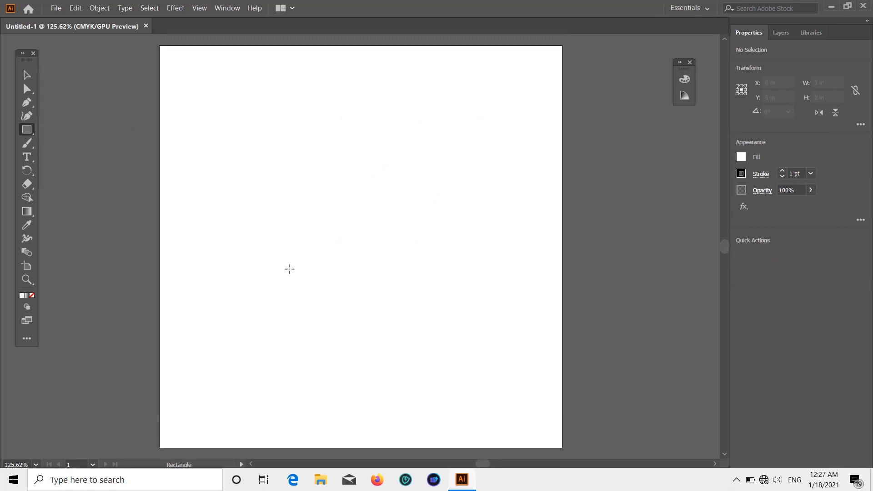
left_click_drag(248, 319, 447, 342)
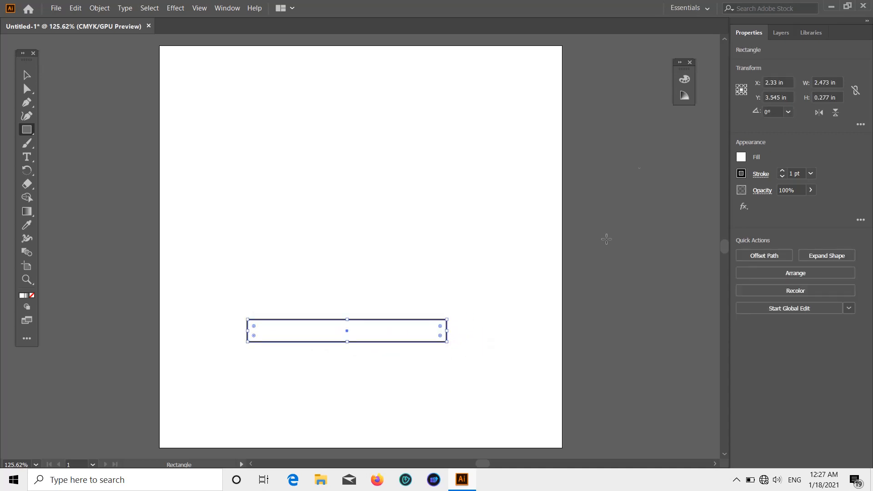
- Fill the rectangle with red-orange and remove its stroke
left_click(740, 157)
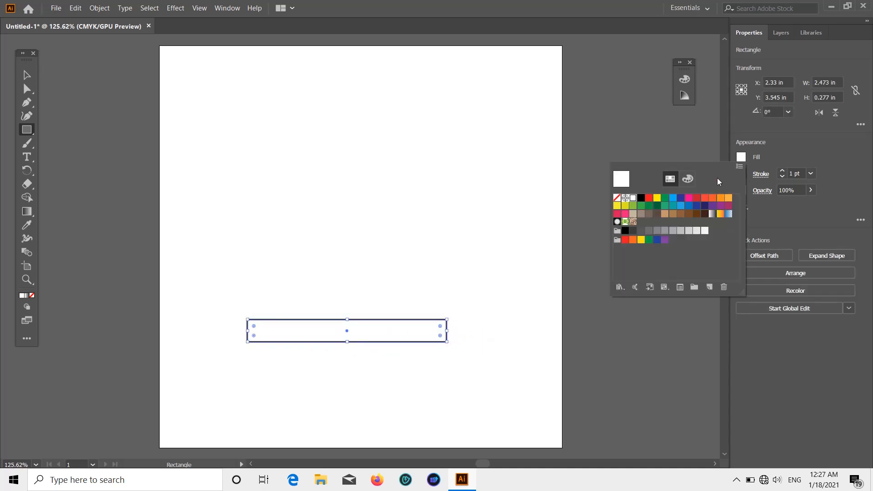
left_click(706, 201)
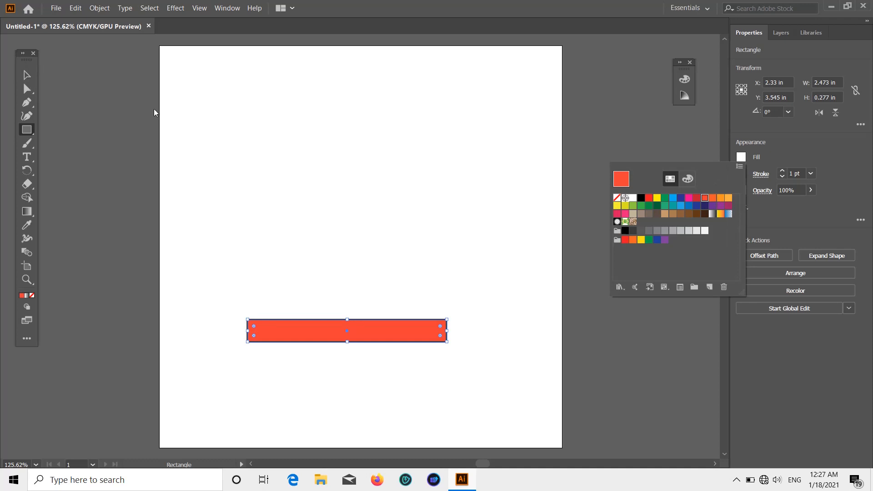
left_click(741, 173)
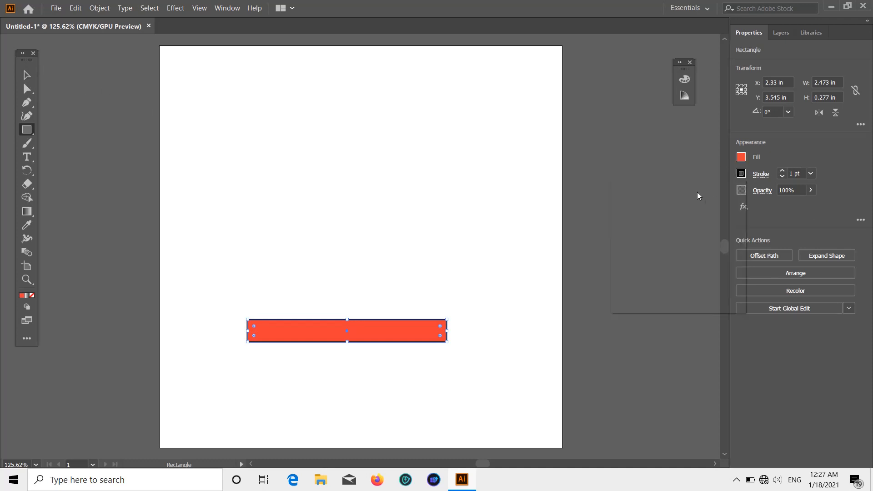
left_click(616, 213)
left_click(812, 157)
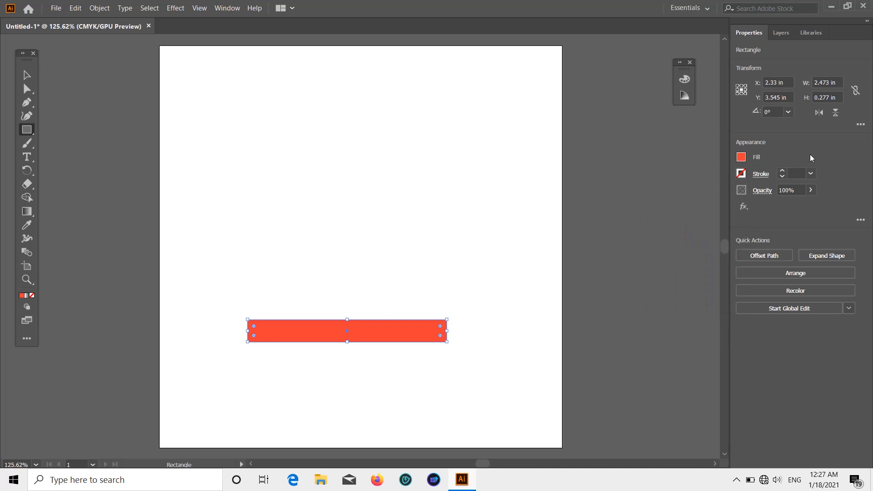
- Change the rectangle's fill to the orange swatch
scroll(312, 288, "down", 2)
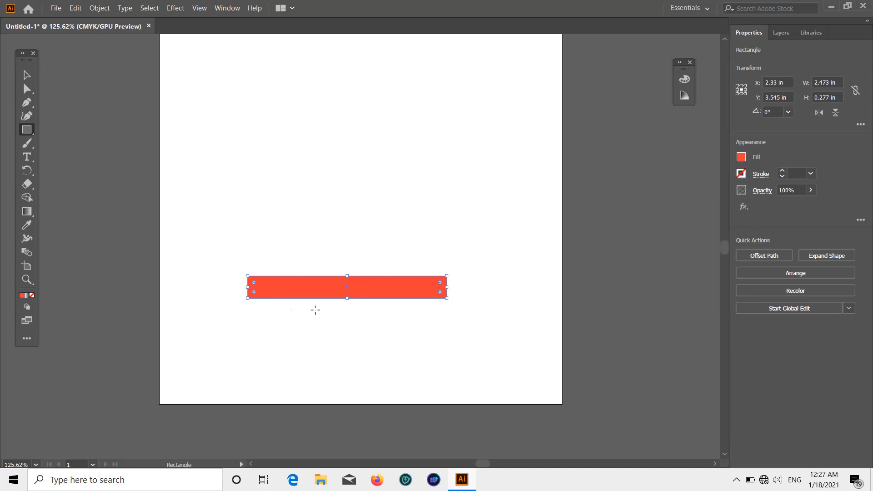
left_click(740, 159)
left_click(712, 198)
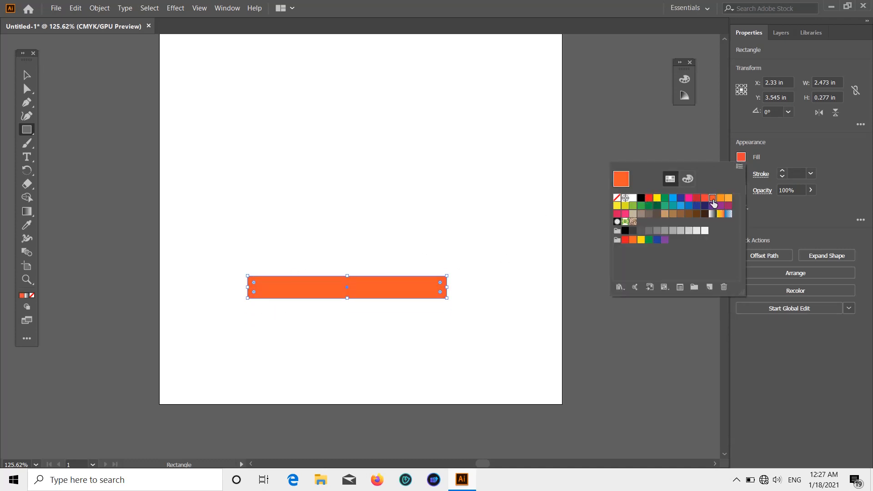
left_click(788, 154)
scroll(263, 303, "down", 1)
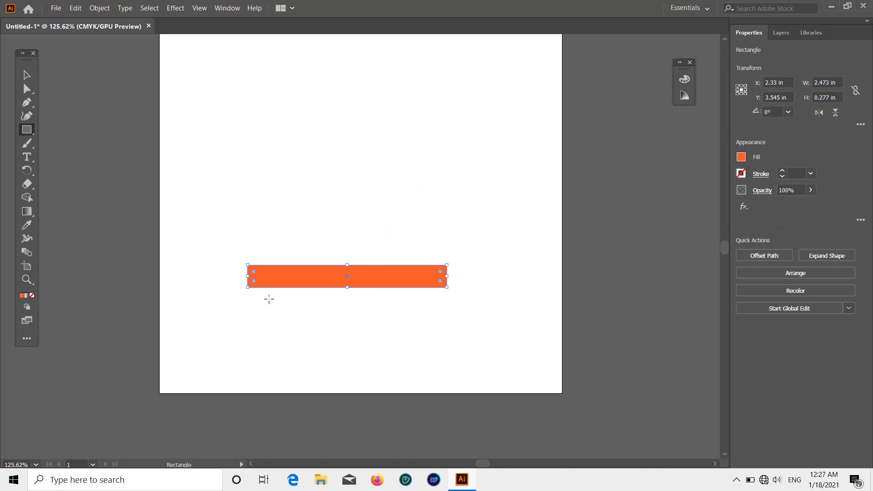
- Duplicate the orange bar directly below, shrink the copy to about 2.22 by 0.22 in, and centre it under the original
key("v")
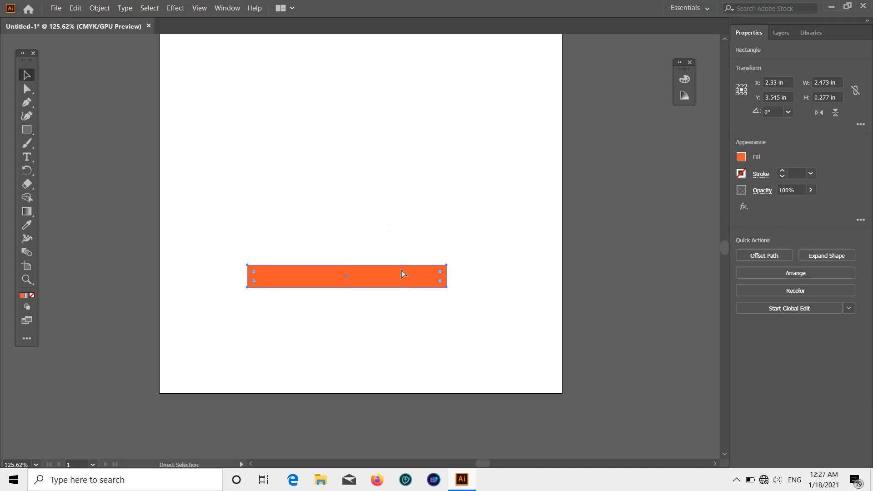
left_click_drag(375, 284, 373, 312)
left_click_drag(245, 315, 264, 310)
left_click(345, 310)
left_click_drag(351, 305, 331, 293)
left_click(354, 329)
left_click(409, 353)
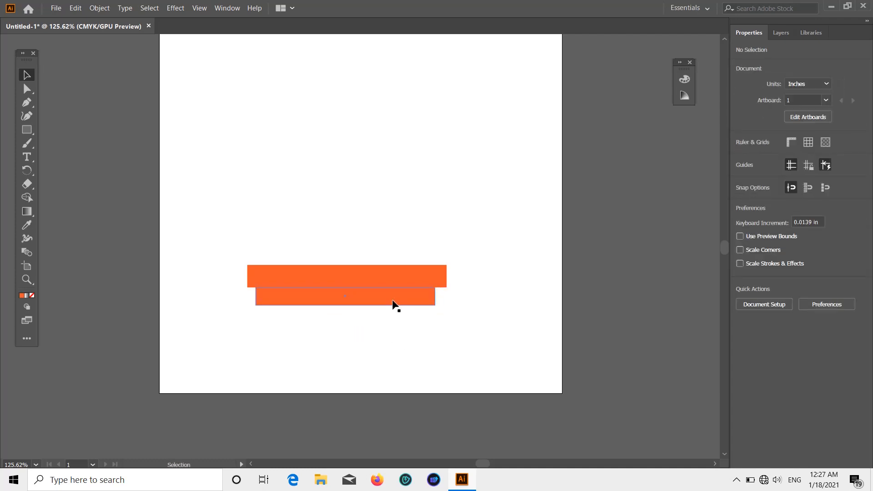
left_click_drag(395, 305, 399, 302)
left_click(465, 325)
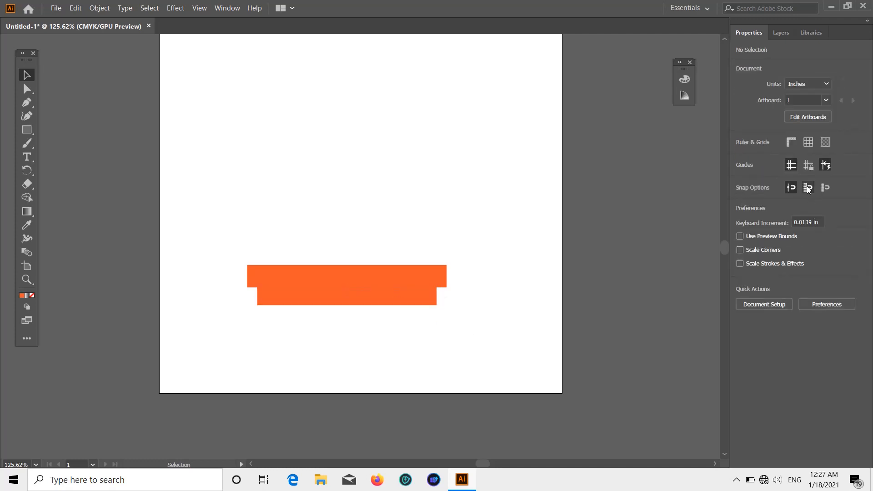
- Fill the smaller lower bar with dark red and deselect it
left_click(382, 303)
left_click(741, 157)
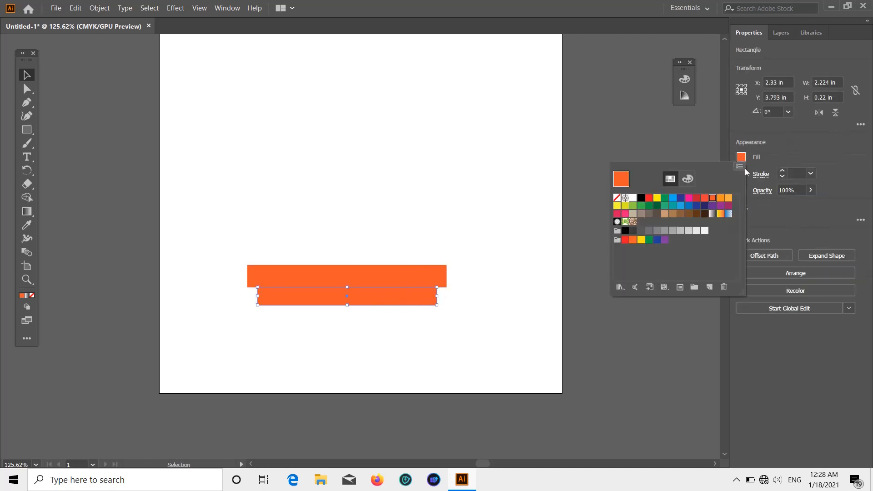
left_click(697, 198)
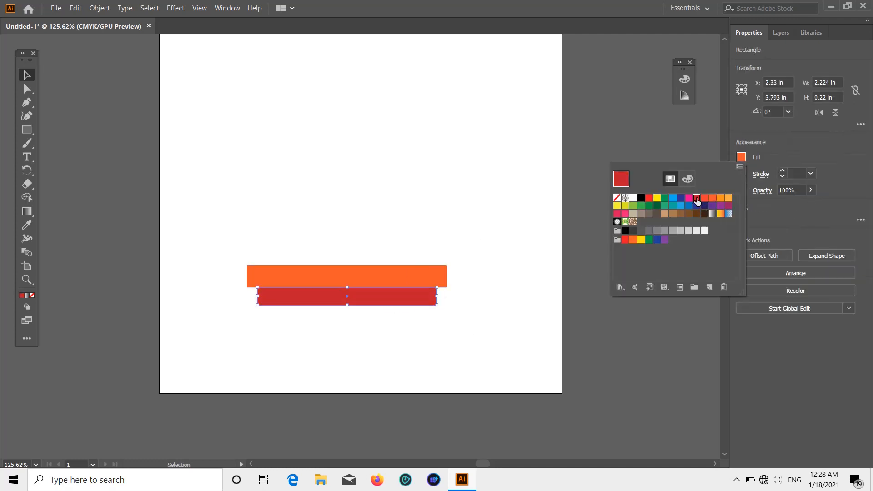
left_click(578, 145)
left_click(351, 348)
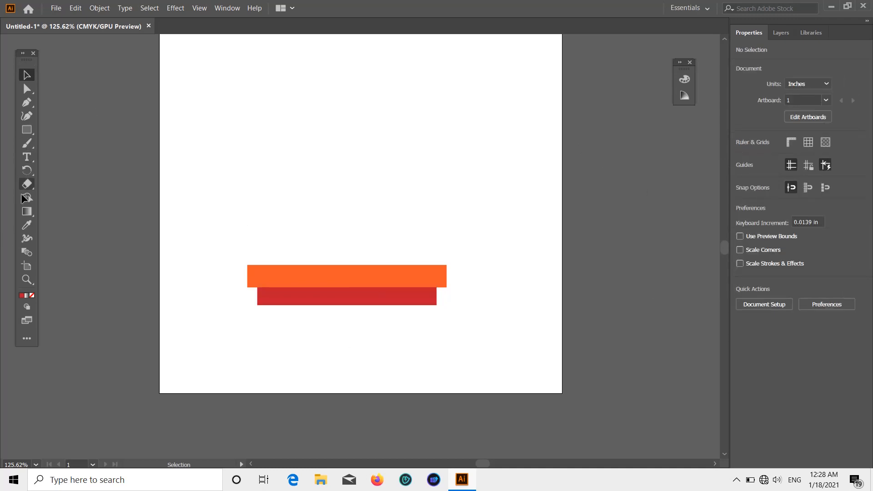
- Draw a rectangle about 1.62 in wide and 1.56 in high standing on the orange bar, and centre it over the bar
left_click(32, 130)
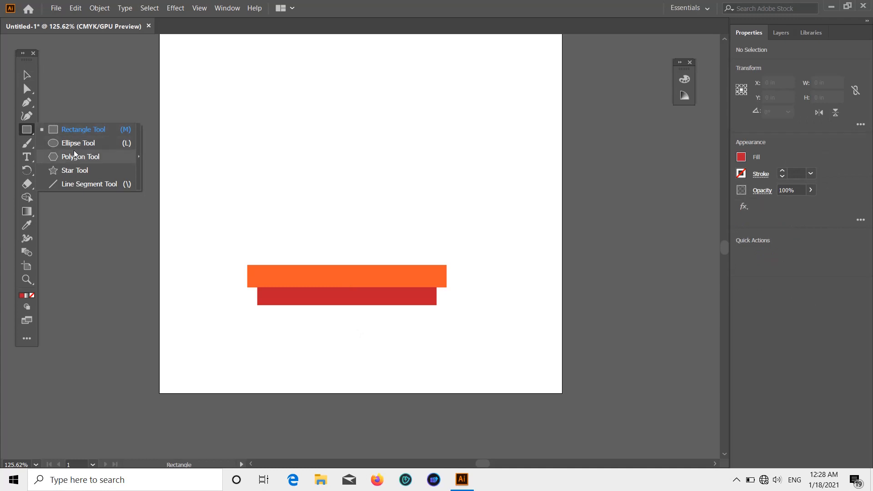
left_click(76, 132)
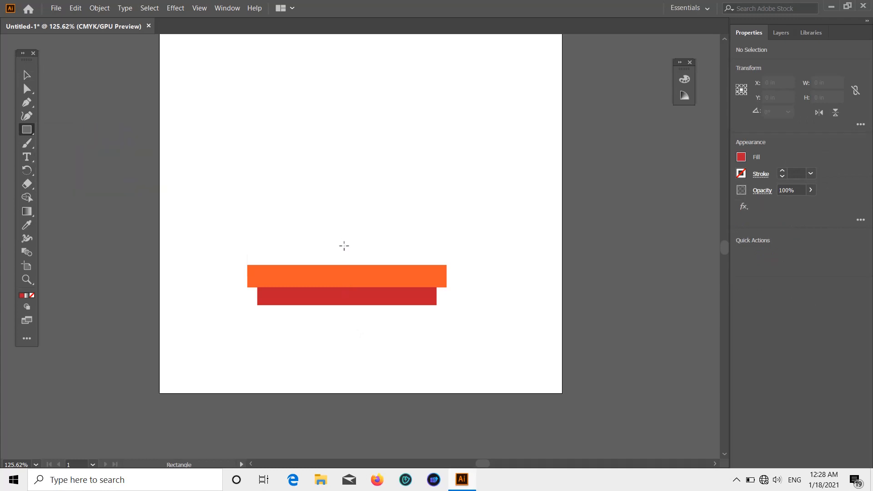
scroll(343, 246, "up", 2)
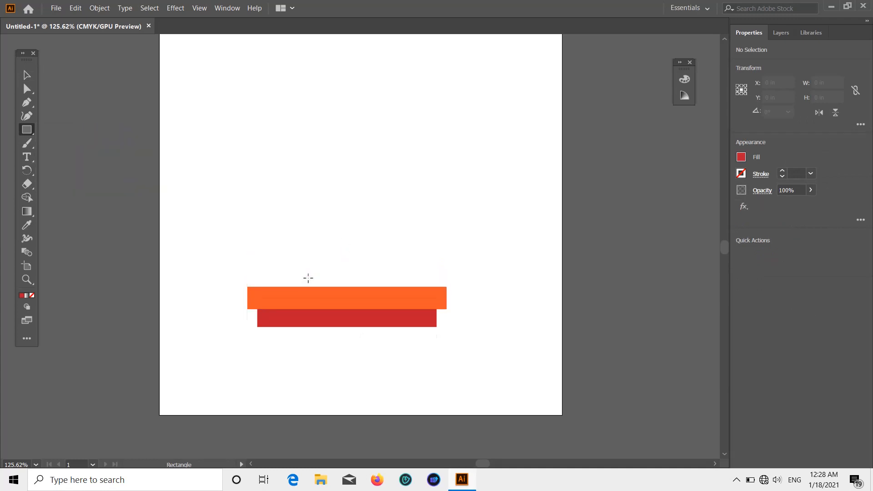
scroll(308, 278, "up", 1)
mouse_move(291, 298)
left_mouse_down()
mouse_move(310, 195)
mouse_move(367, 149)
mouse_move(398, 150)
mouse_move(409, 178)
mouse_move(411, 167)
mouse_move(421, 172)
left_mouse_up()
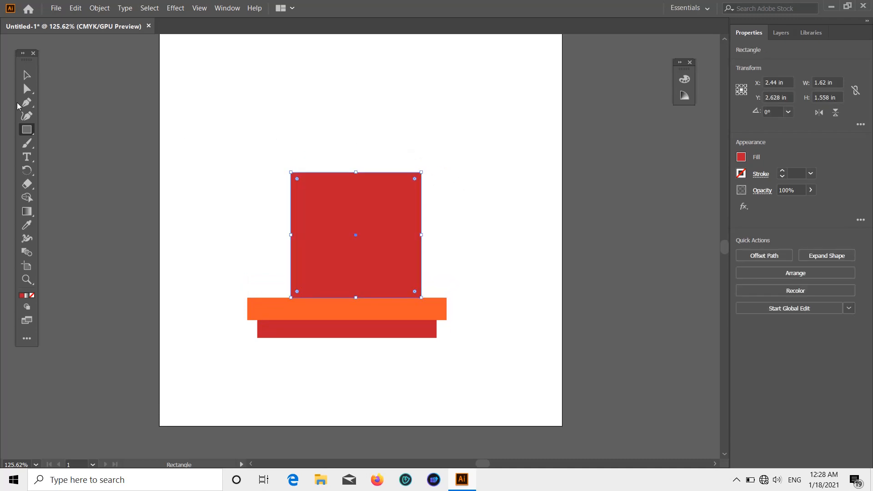
left_click(27, 75)
left_click_drag(388, 246, 379, 245)
left_click(601, 246)
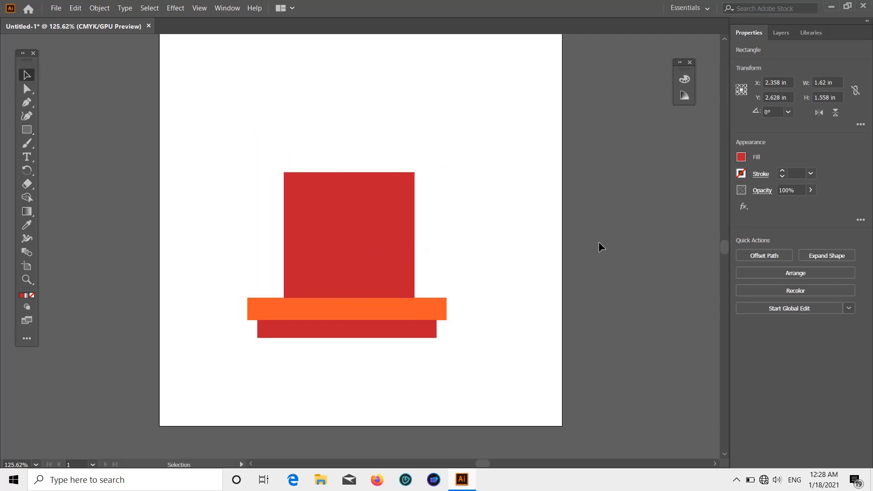
- Try a brown fill on the large rectangle, adjusted to C 30, M 50, Y 42, K 18 %
left_click(373, 247)
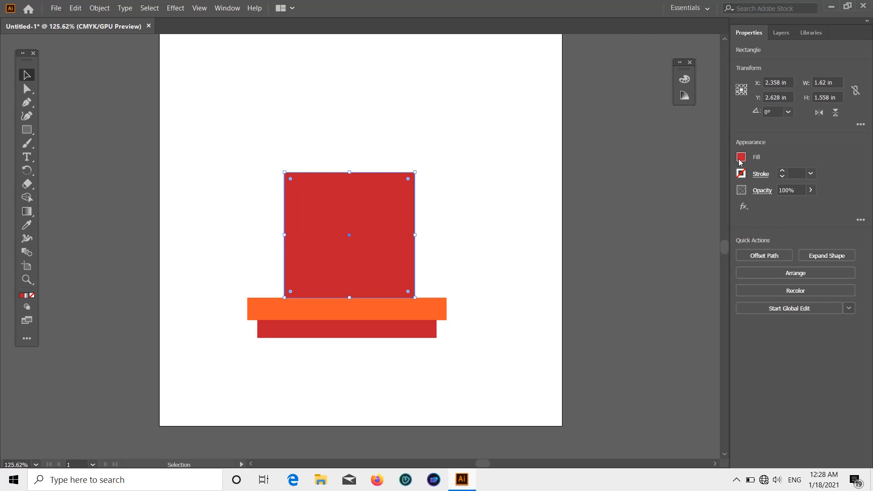
left_click(741, 157)
left_click(673, 214)
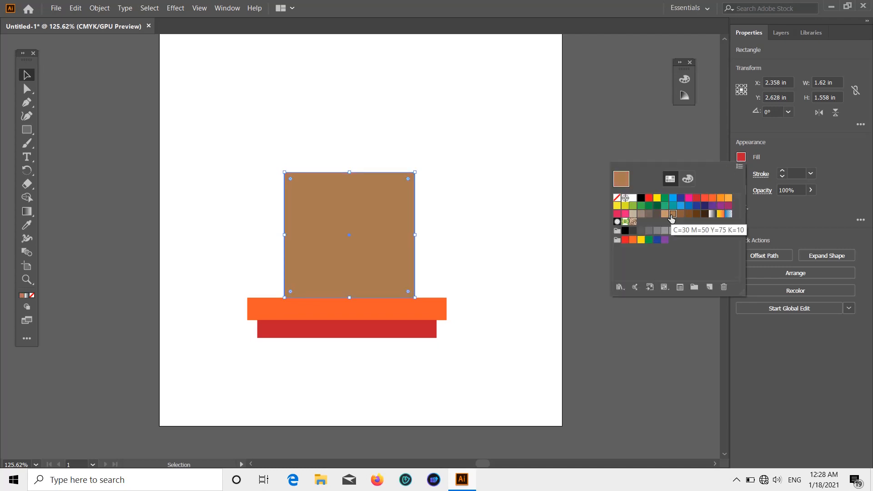
left_click(688, 179)
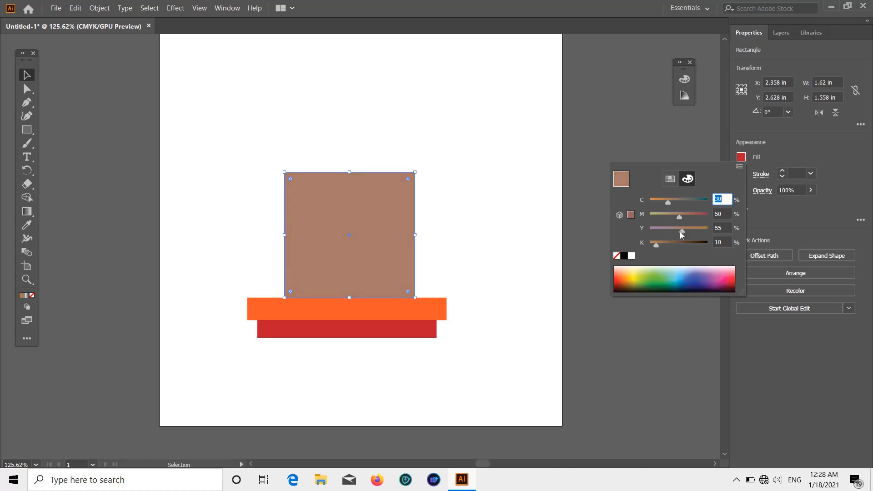
left_click_drag(657, 246, 661, 246)
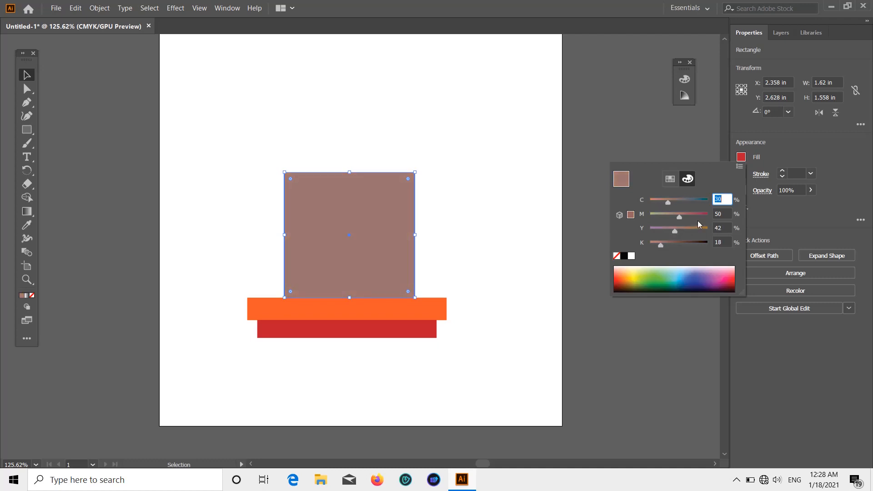
left_click(741, 157)
left_click(741, 157)
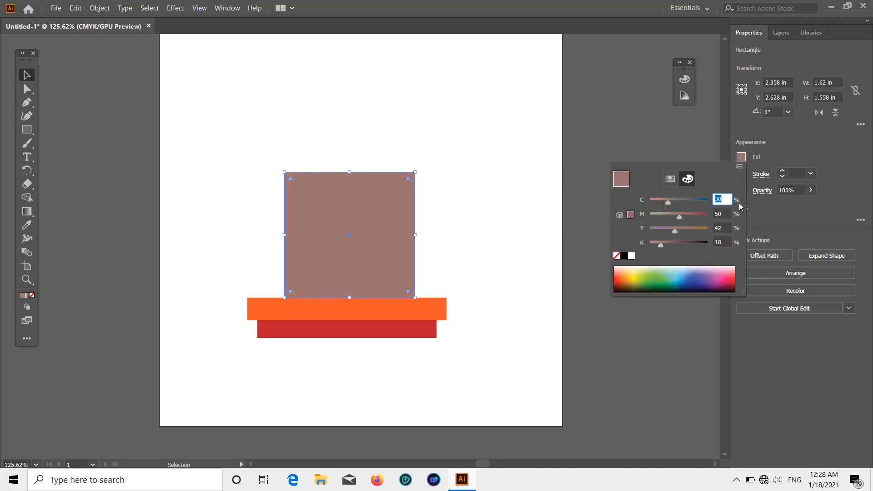
- Fill the large rectangle with the light orange swatch, reduce its yellow component to get a pale peach-pink, and deselect it
left_click(669, 179)
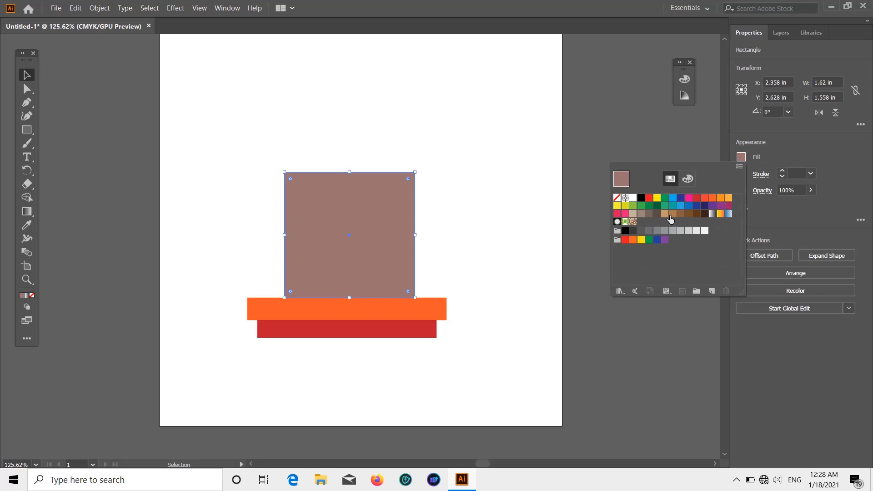
left_click(728, 199)
left_click(740, 157)
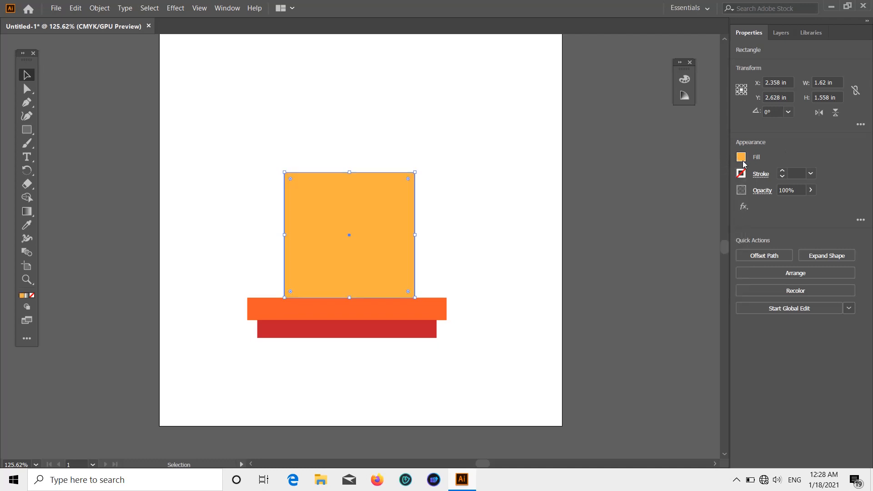
left_click(742, 160)
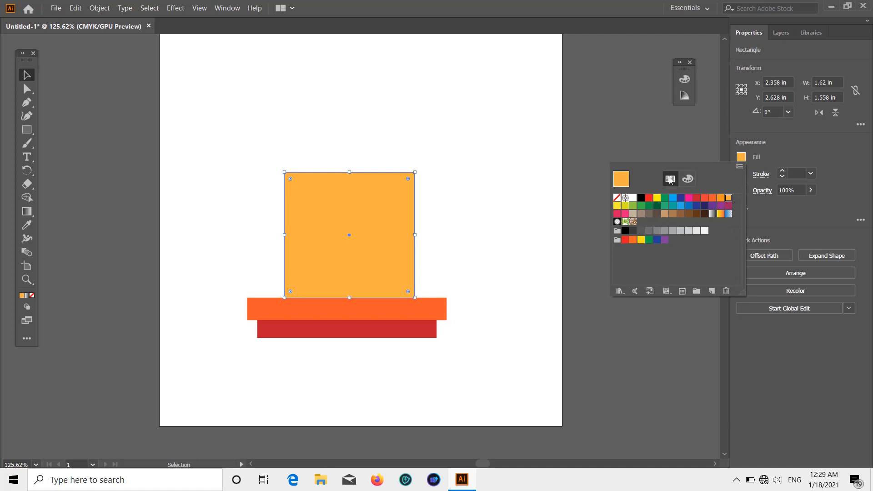
left_click(687, 179)
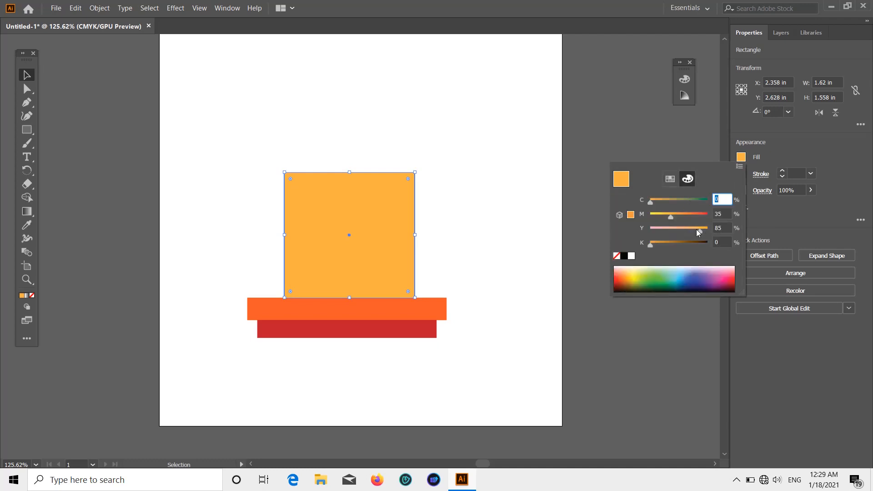
mouse_move(686, 228)
left_mouse_down()
mouse_move(668, 228)
mouse_move(681, 232)
left_mouse_up()
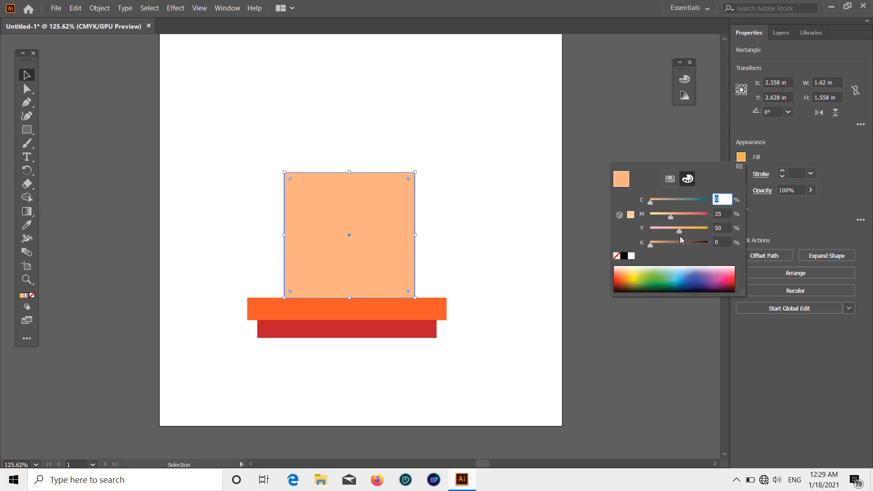
left_click_drag(680, 232, 667, 231)
left_click(828, 172)
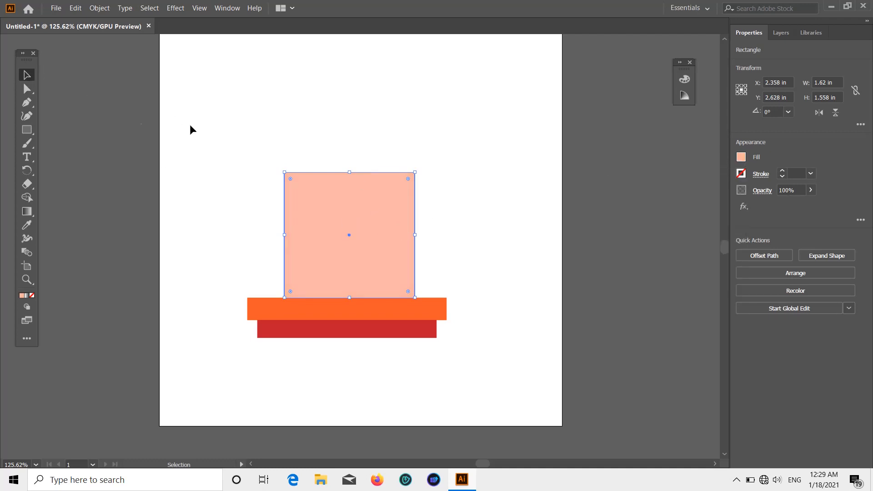
left_click(606, 234)
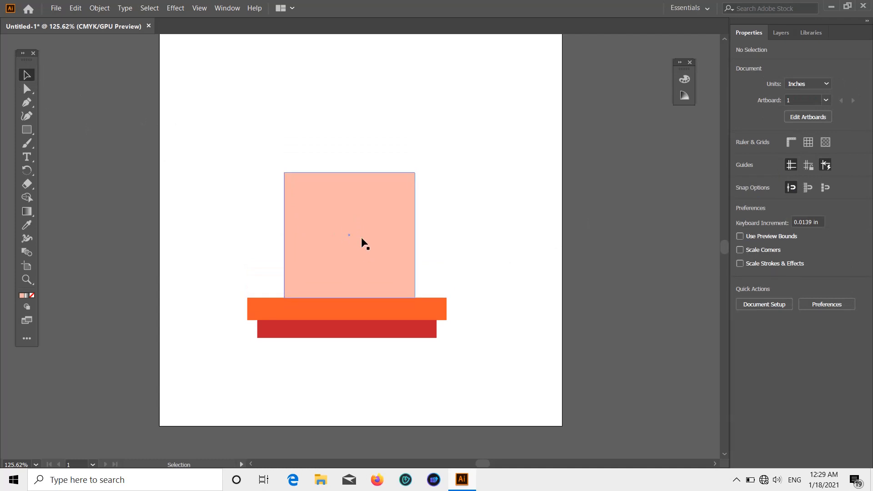
- Draw a circle about 1.62 in across with the Ellipse Tool and centre it over the upper edge of the large pink rectangle
left_click(25, 132)
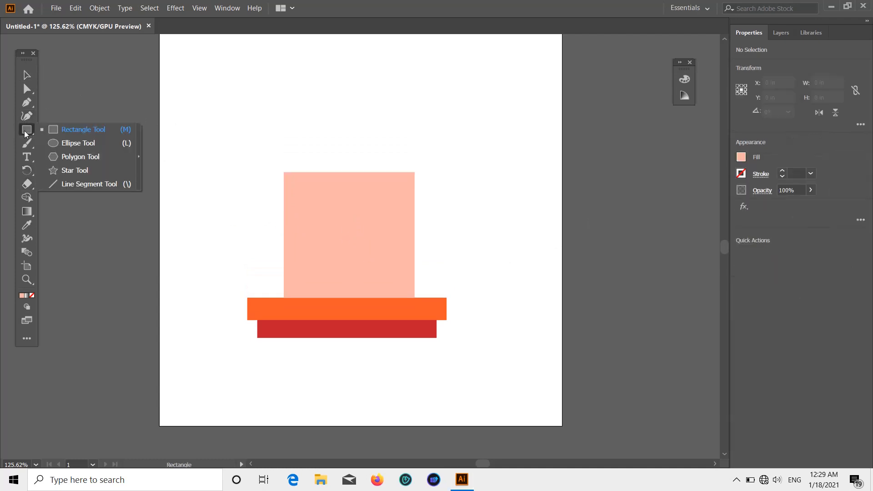
left_click(78, 143)
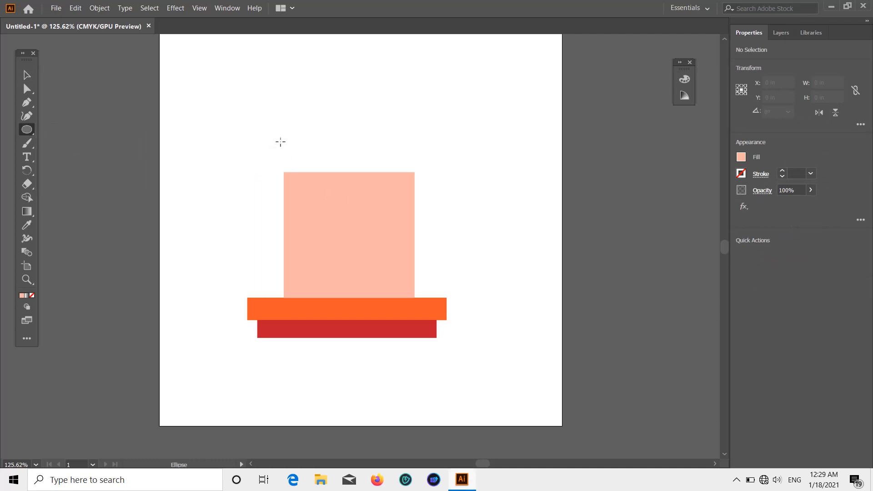
left_click_drag(285, 165, 414, 199)
key("v")
left_click_drag(349, 253, 348, 194)
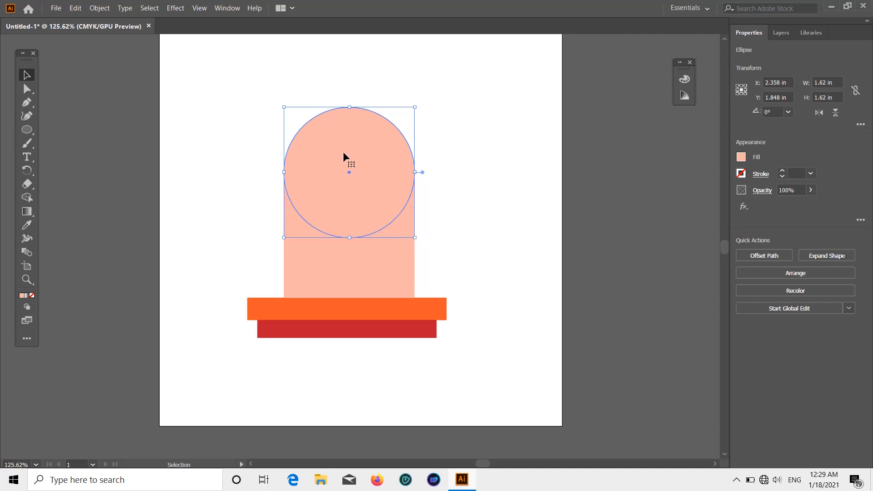
mouse_move(343, 152)
left_mouse_down()
mouse_move(342, 129)
mouse_move(345, 149)
left_mouse_up()
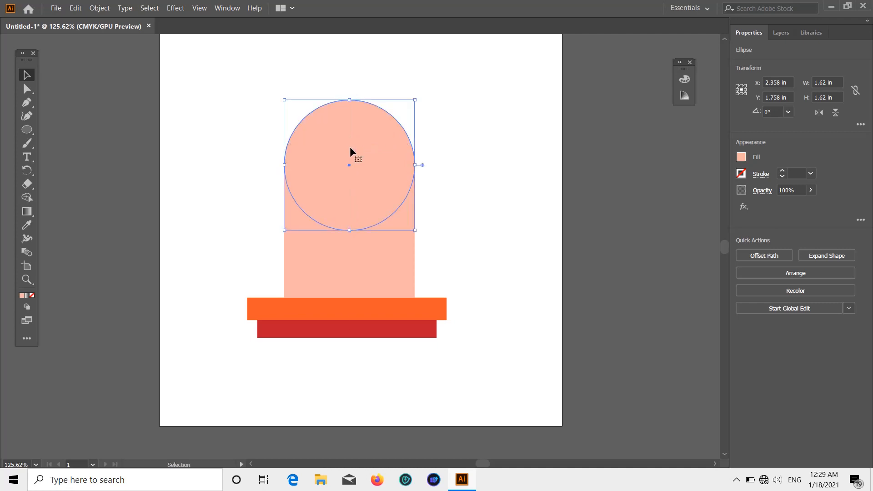
- Change the circle's fill to light orange by raising its yellow component to 48 %
left_click(741, 157)
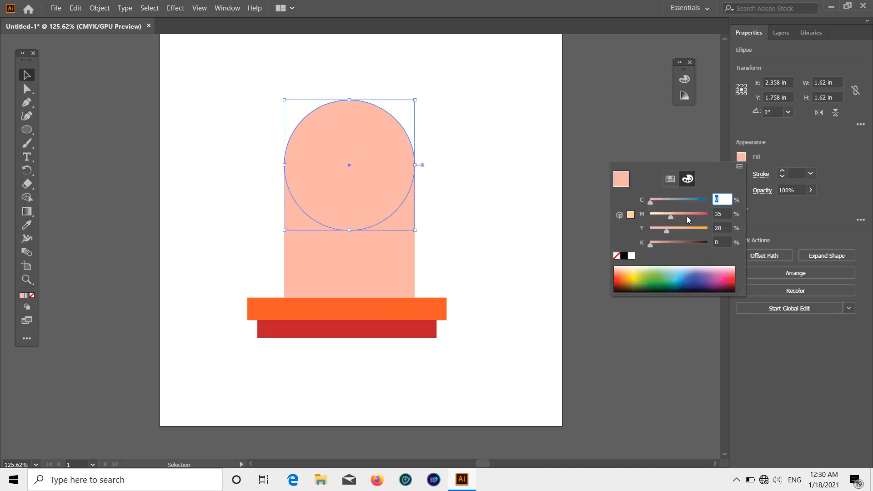
left_click_drag(667, 231, 677, 234)
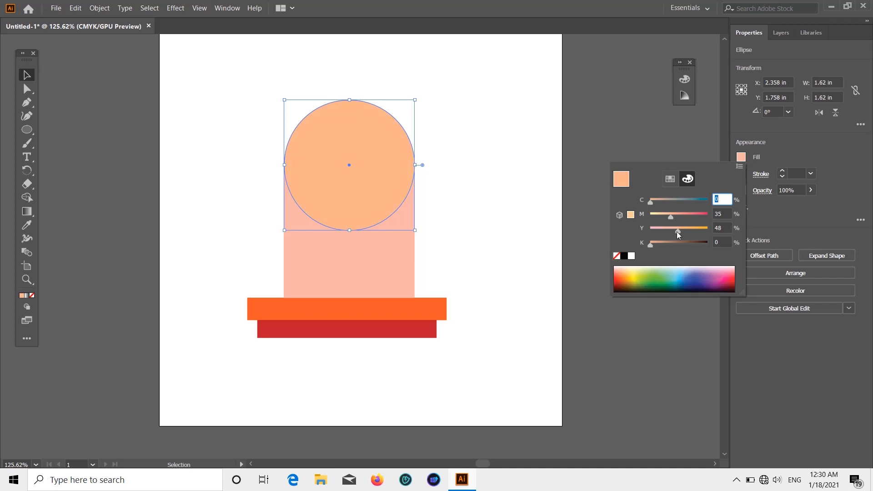
left_click(642, 128)
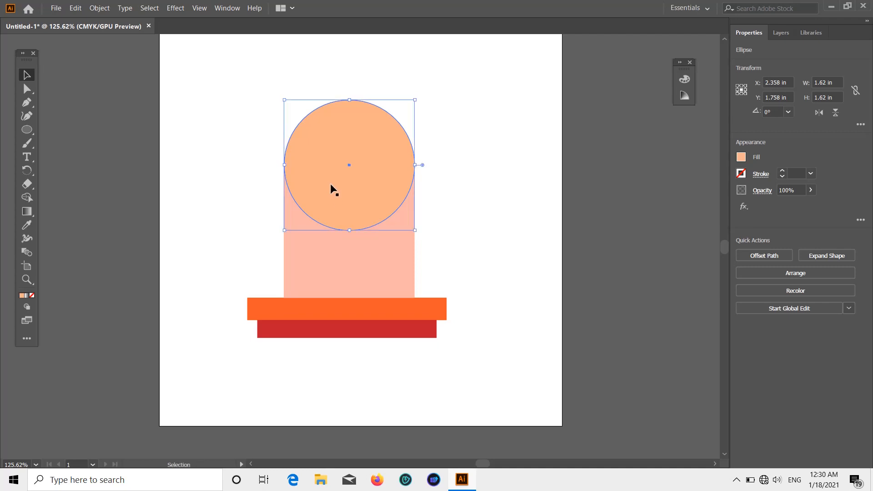
- Duplicate the light orange circle slightly below the original, keeping both vertically aligned, and deselect it
left_click_drag(330, 185, 348, 187)
left_click(620, 207)
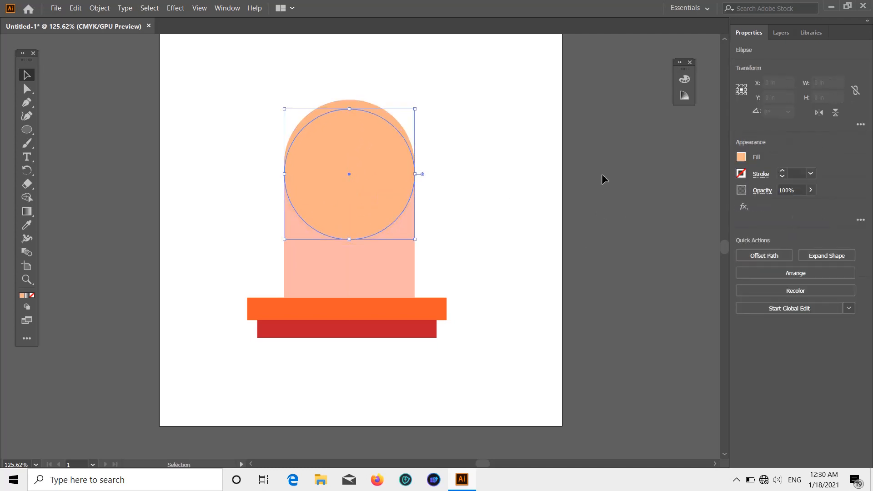
left_click(609, 181)
scroll(604, 218, "up", 2)
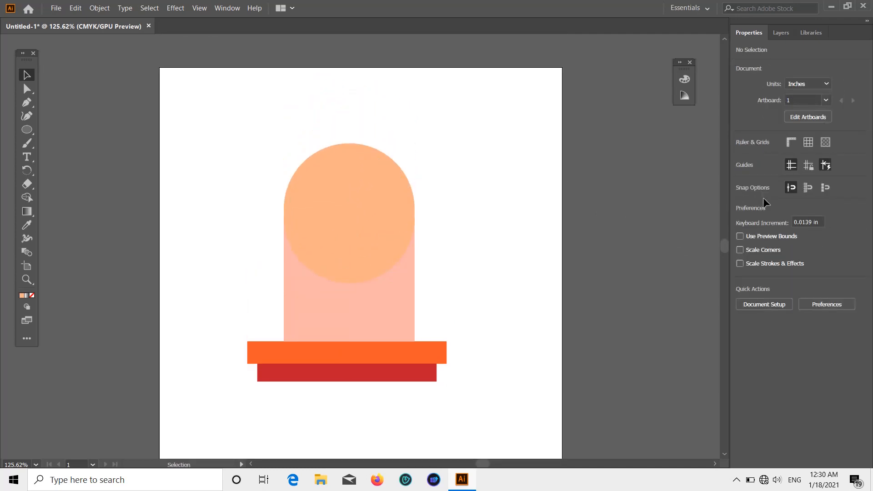
scroll(702, 236, "down", 2)
- Move the copied circle further down to about Y 2.046 in to lengthen the head shape, and deselect it
left_click(352, 174)
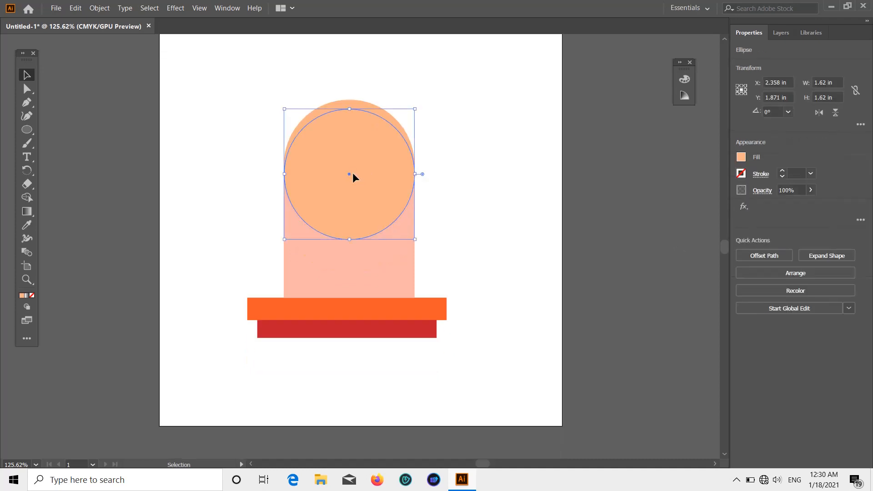
left_click_drag(359, 195, 359, 232)
left_click(650, 260)
scroll(637, 277, "down", 2)
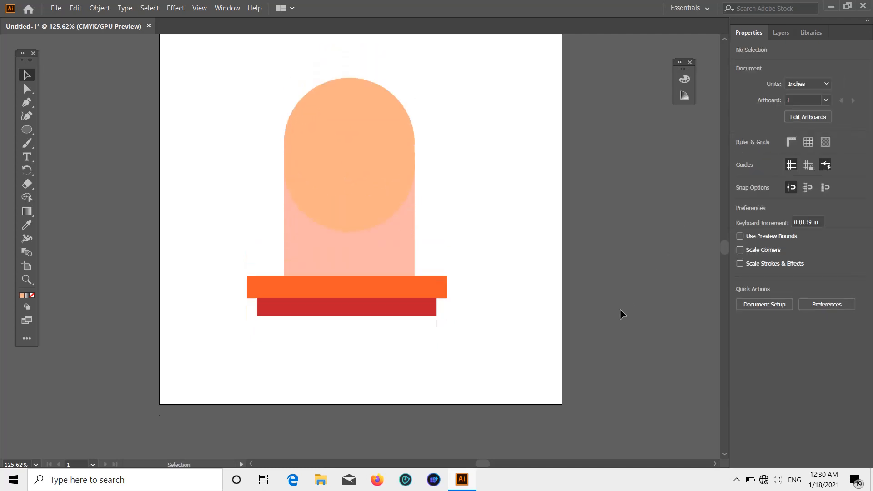
scroll(620, 309, "up", 3)
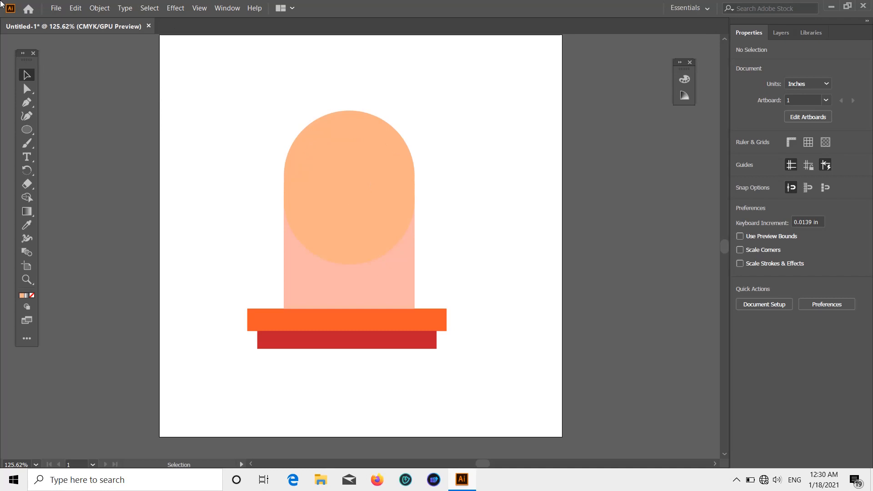
- Draw a circle about 0.288 in across on the head's left edge and fill it with the large rectangle's peach-pink using the Eyedropper
left_click(28, 130)
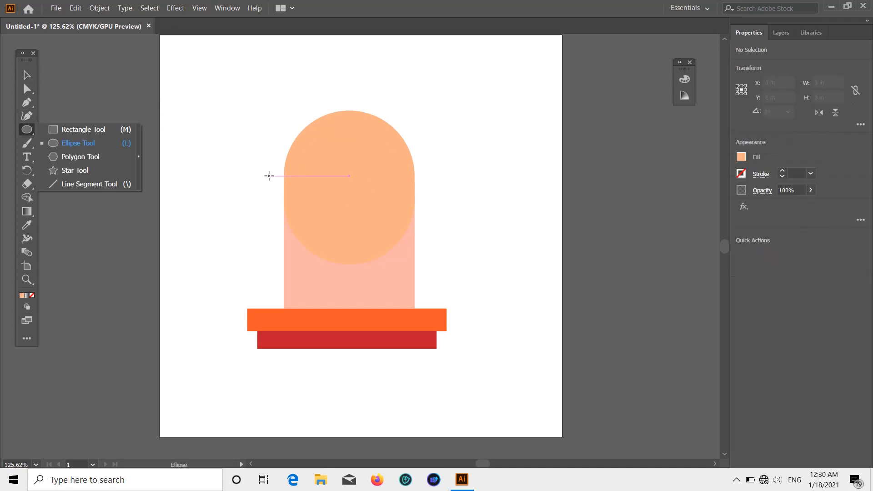
left_click_drag(269, 175, 292, 198)
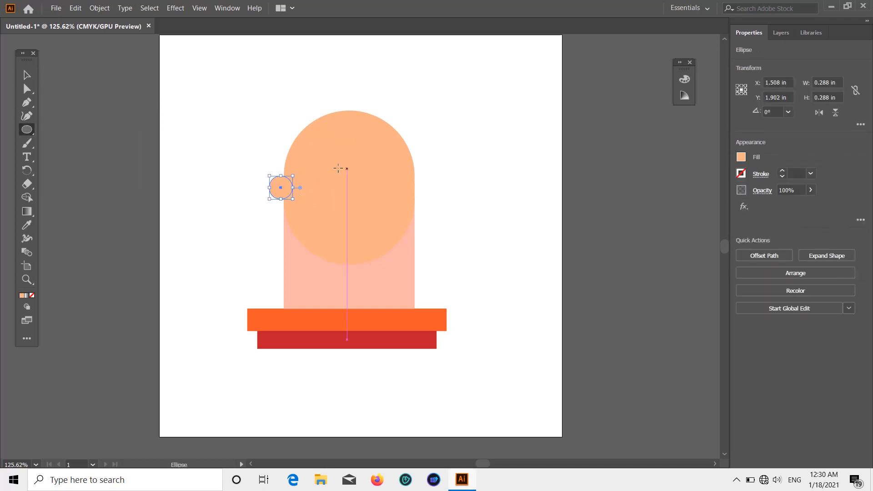
left_click(27, 75)
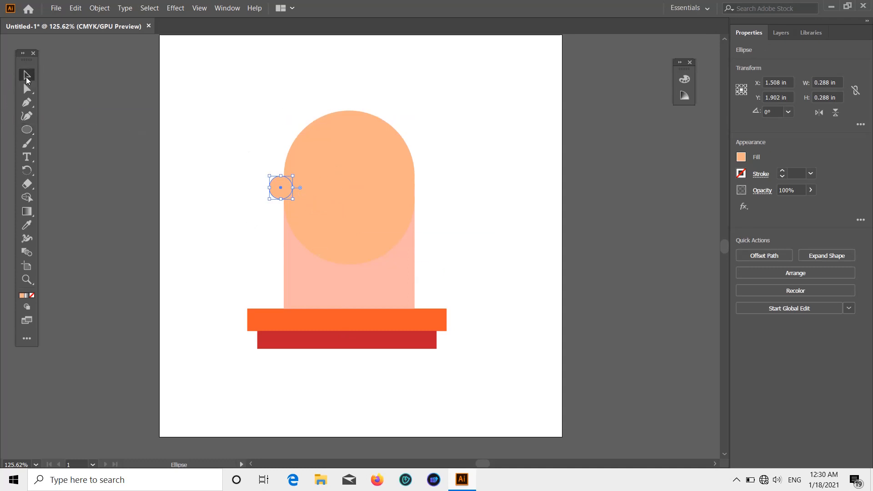
left_click(27, 224)
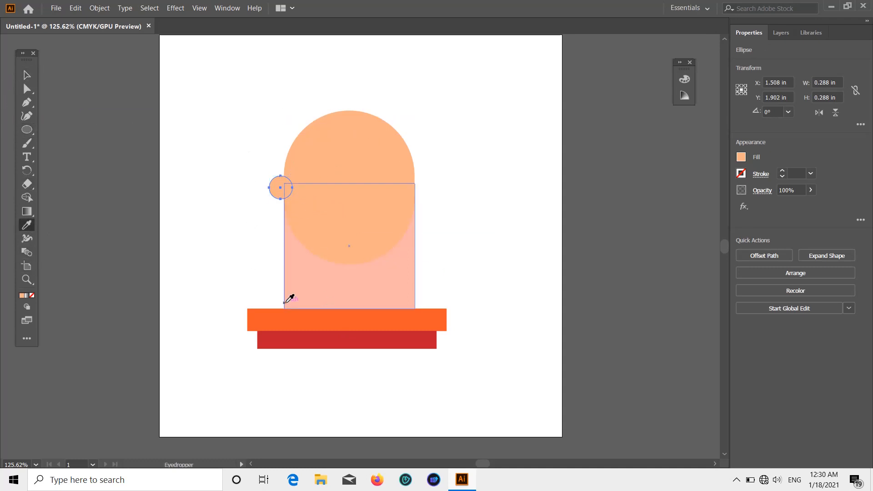
left_click(288, 298)
key("v")
left_click(581, 194)
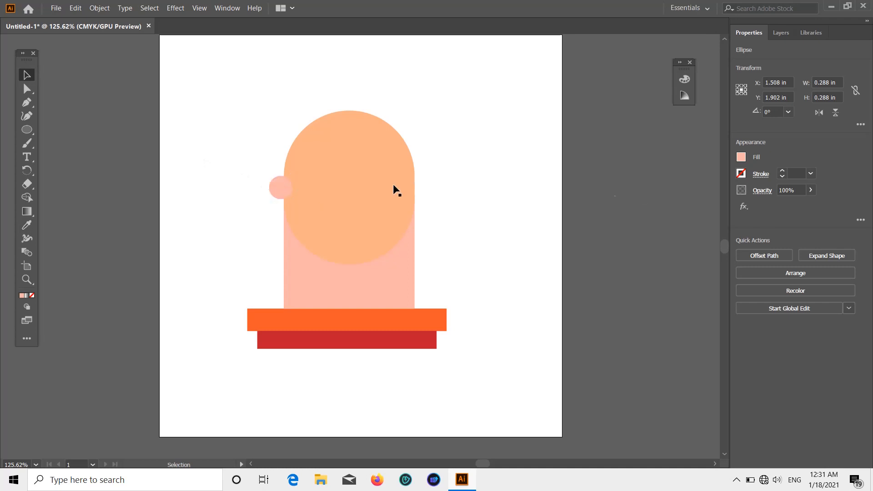
- Duplicate the small ear circle horizontally onto the head's right edge and deselect it
left_click(276, 187)
left_click_drag(277, 192, 410, 192)
left_click(577, 186)
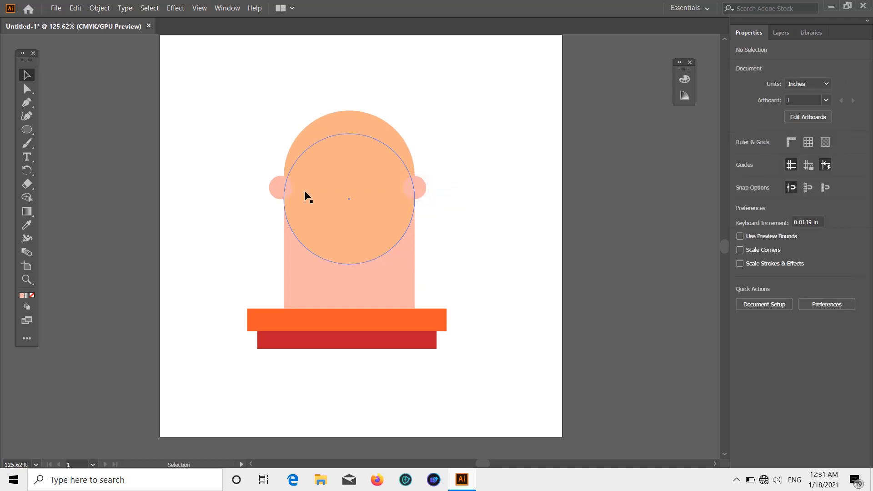
right_click(285, 187)
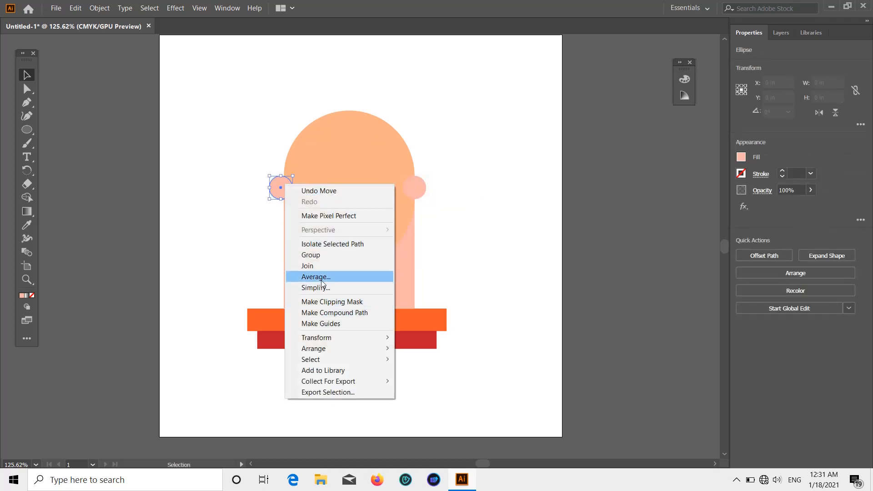
left_click(309, 278)
left_click(457, 276)
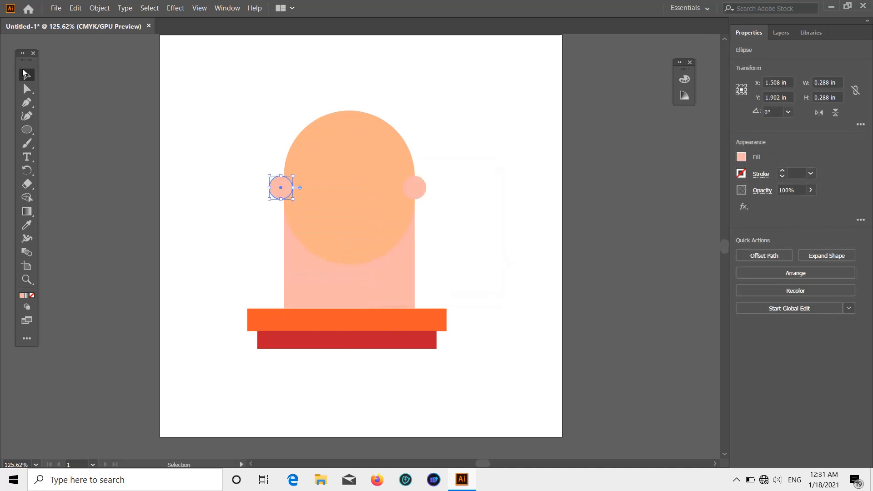
key("ctrl+shift+a")
- Send the left ear circle to the back of the stacking order and deselect it
left_click(277, 186)
right_click(277, 186)
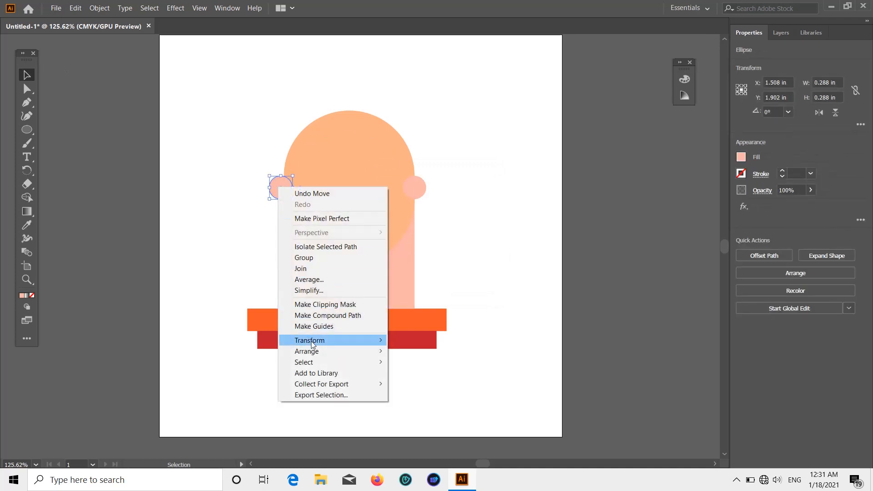
mouse_move(313, 353)
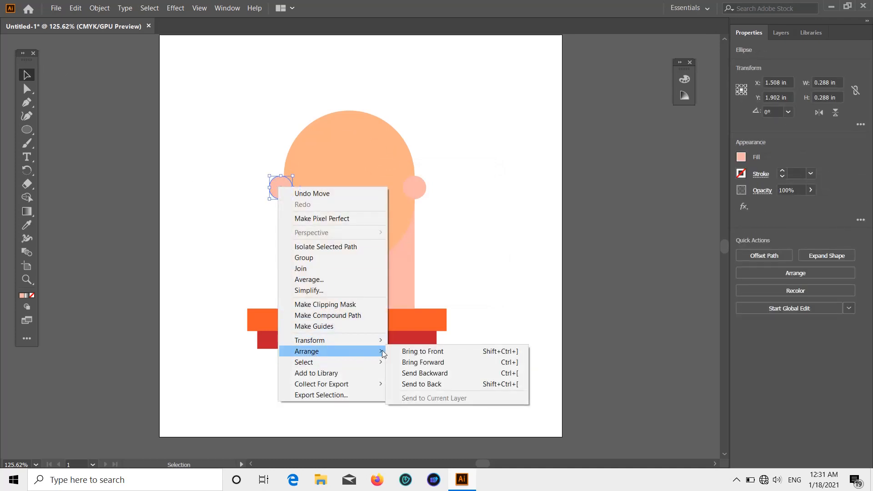
left_click(444, 384)
key("ctrl+shift+a")
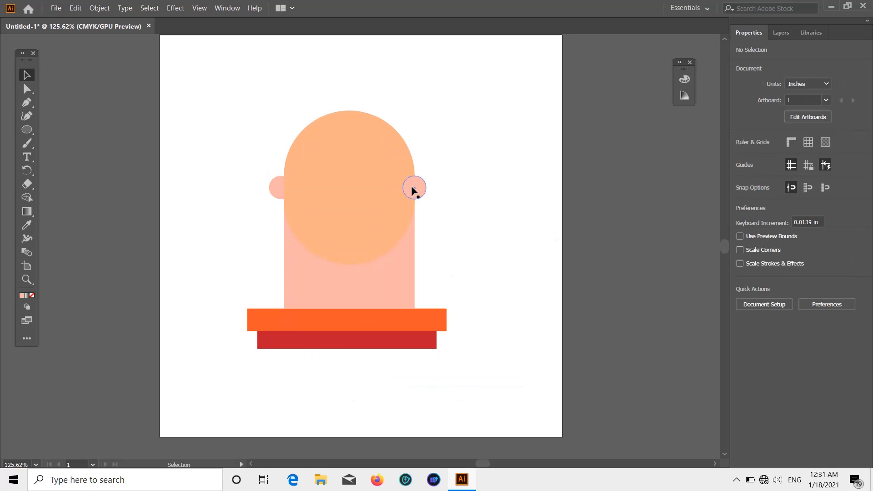
- Send the right ear circle to the back of the stacking order and deselect it
right_click(422, 188)
mouse_move(454, 353)
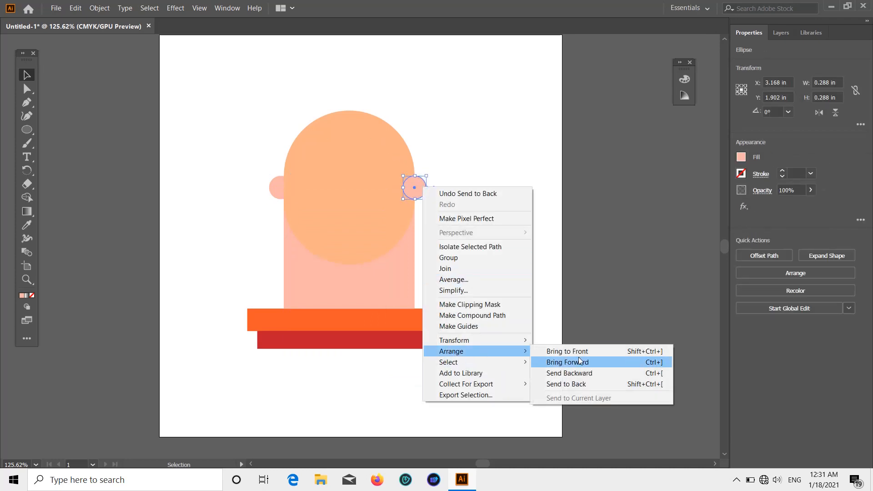
left_click(569, 384)
left_click(590, 290)
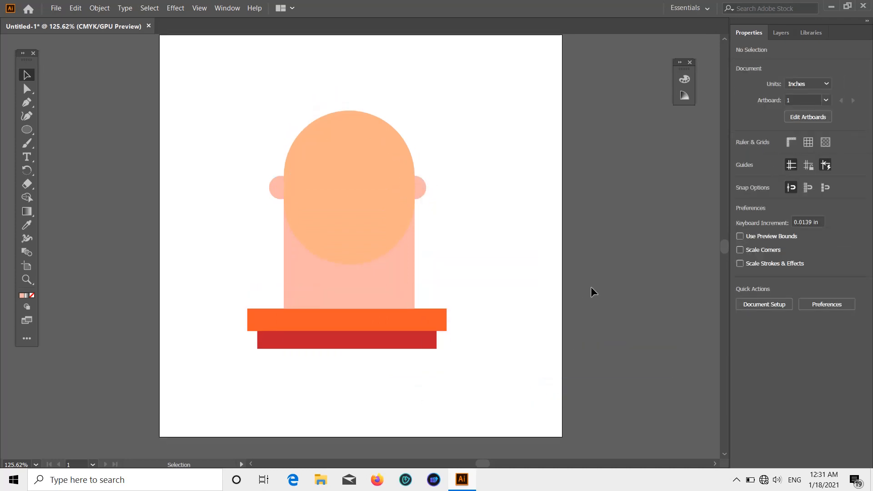
- Draw an ellipse about 1.095 in wide and 0.819 in high over the head's lower edge and fill it with black
left_click(421, 189)
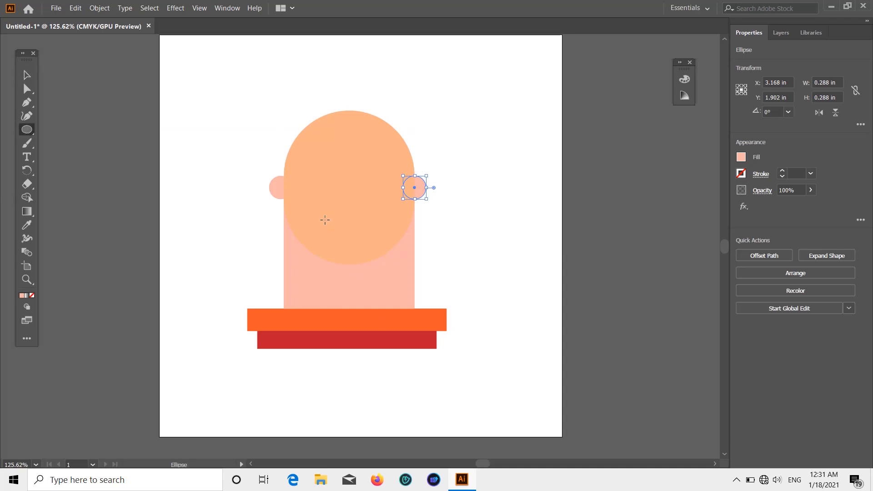
mouse_move(325, 220)
left_mouse_down()
mouse_move(385, 262)
mouse_move(391, 289)
mouse_move(400, 279)
mouse_move(409, 286)
mouse_move(364, 277)
left_mouse_up()
left_click(28, 78)
left_click(742, 159)
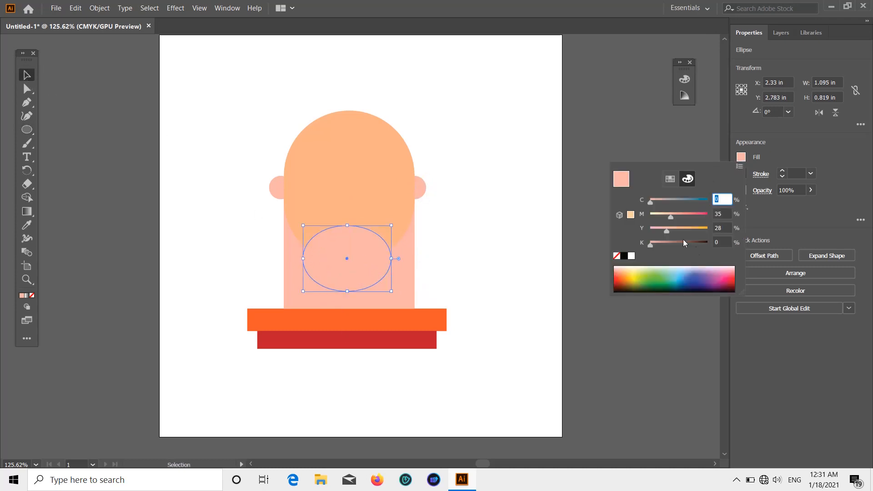
left_click(624, 256)
left_click(26, 76)
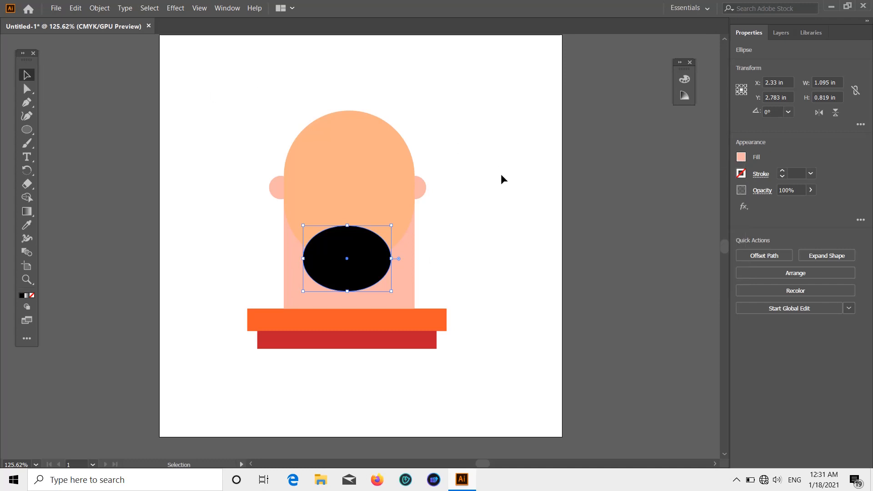
left_click(651, 226)
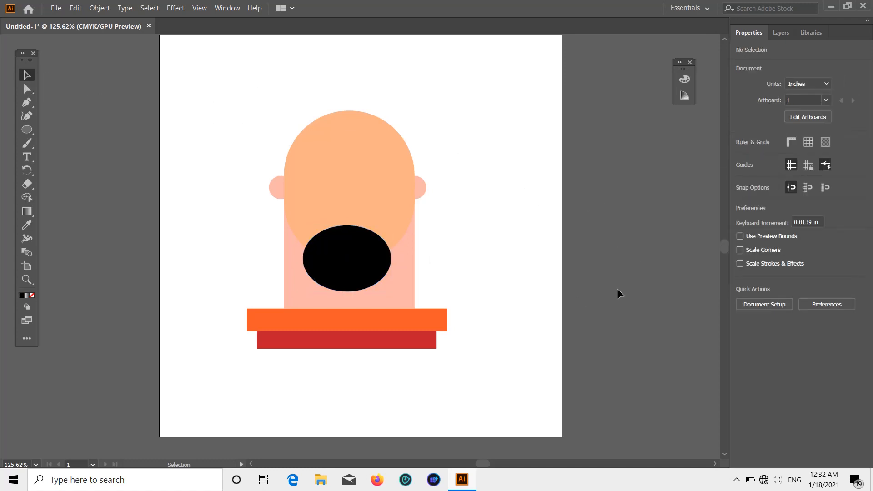
- Centre the black ellipse horizontally under the head at about X 2.358 in, Y 2.76 in, and deselect it
left_click_drag(351, 263, 357, 266)
left_click(656, 272)
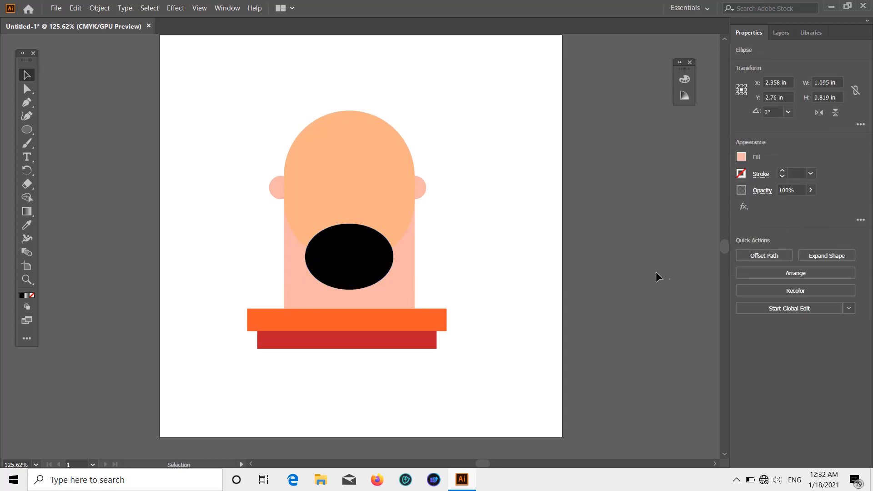
scroll(584, 278, "down", 1)
scroll(584, 278, "up", 2)
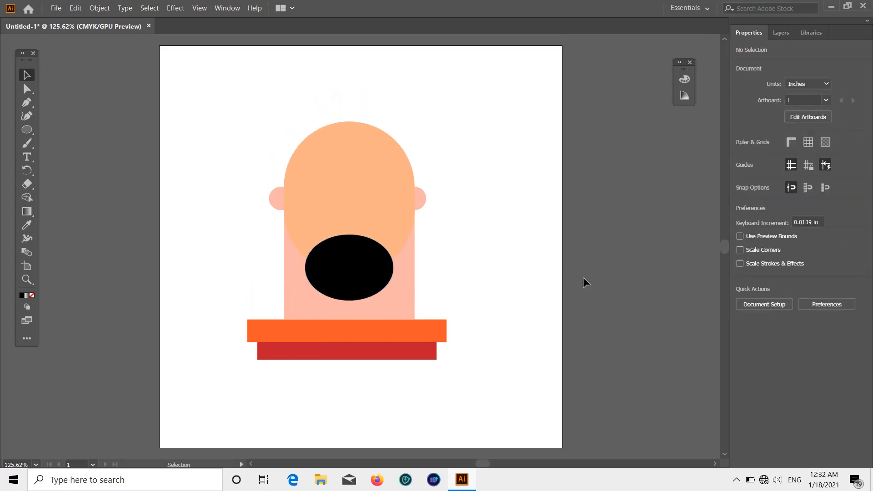
- Try to place a copy of the left ear circle over the black ellipse's upper edge
left_click(26, 131)
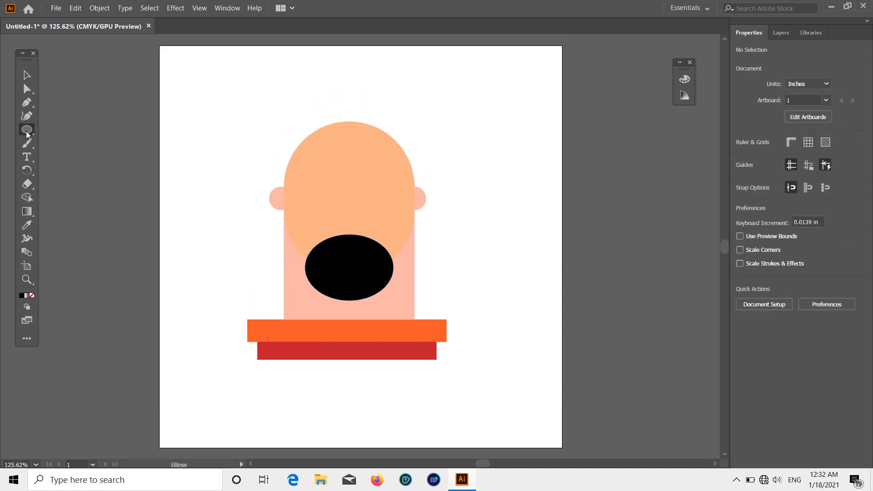
left_click(22, 75)
left_click(278, 198)
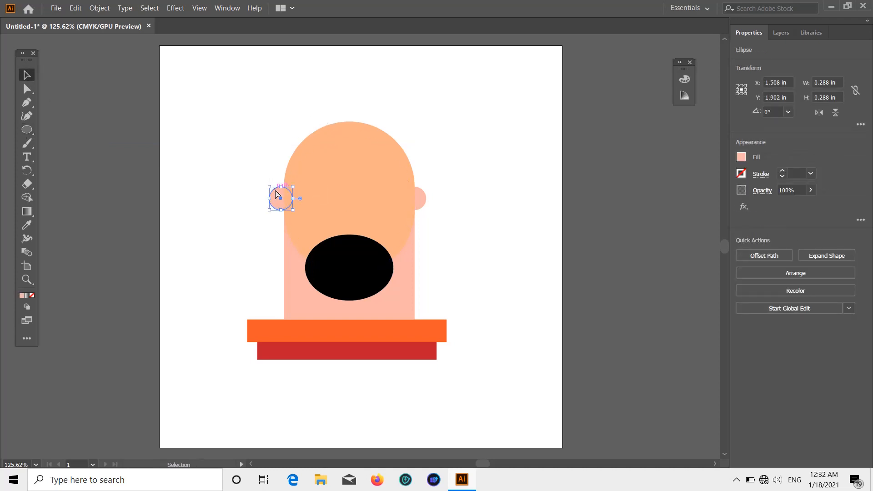
left_click_drag(277, 194, 342, 238)
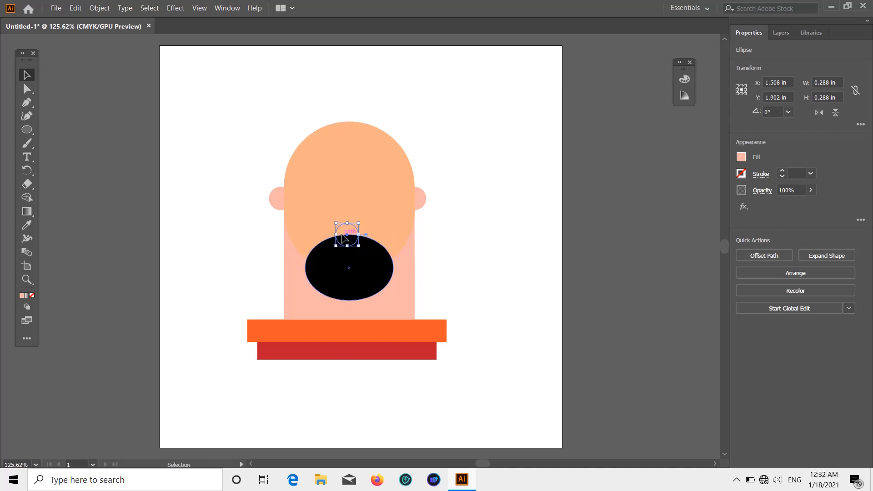
left_click(617, 232)
left_click(352, 237)
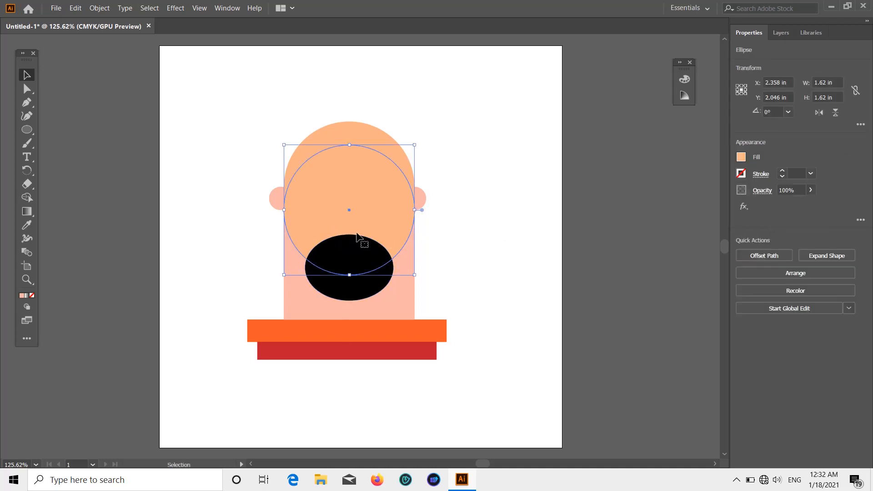
- Duplicate the left ear circle into the empty area beside the head and bring the copy to the front
left_click(286, 202)
left_click_drag(274, 200, 243, 220)
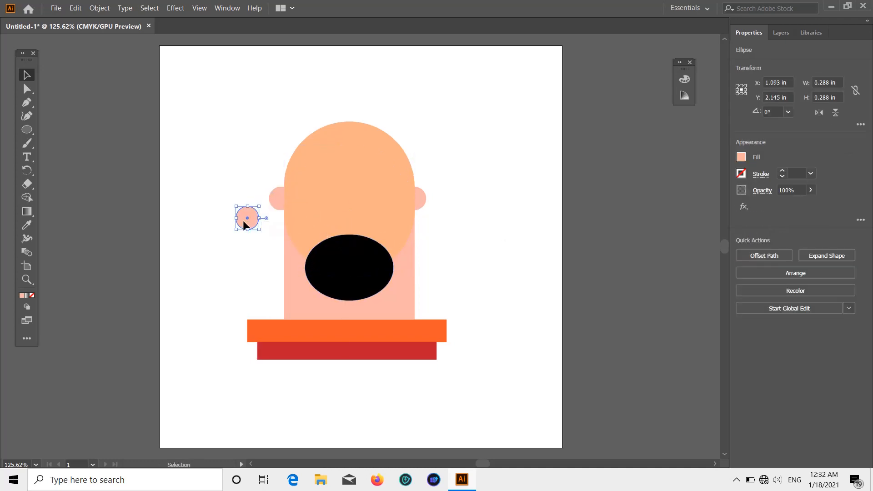
right_click(244, 221)
mouse_move(304, 386)
left_click(415, 397)
left_click(509, 275)
- Place the copied circle over the black ellipse's upper edge and give it the head's light orange fill with the Eyedropper
left_click_drag(247, 217, 347, 234)
left_click(26, 225)
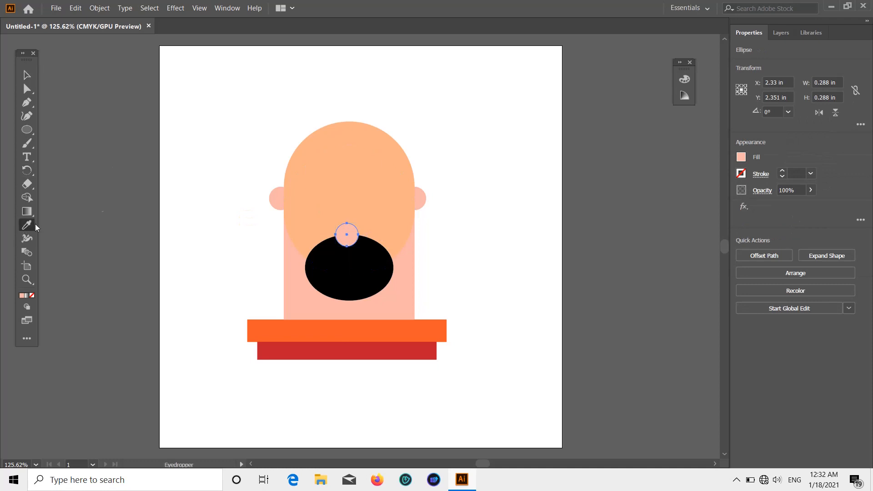
left_click(319, 194)
left_click(27, 75)
left_click(624, 213)
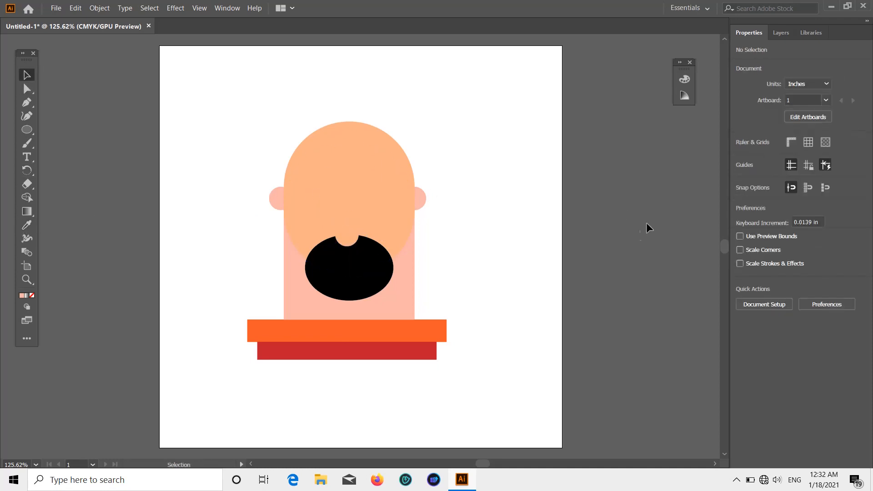
- Centre the light orange circle horizontally on the black ellipse's upper edge at about X 2.358 in, and deselect it
scroll(580, 275, "down", 2)
scroll(455, 269, "up", 1)
left_click_drag(354, 221, 356, 226)
left_click(572, 212)
scroll(615, 222, "down", 1)
scroll(614, 226, "up", 1)
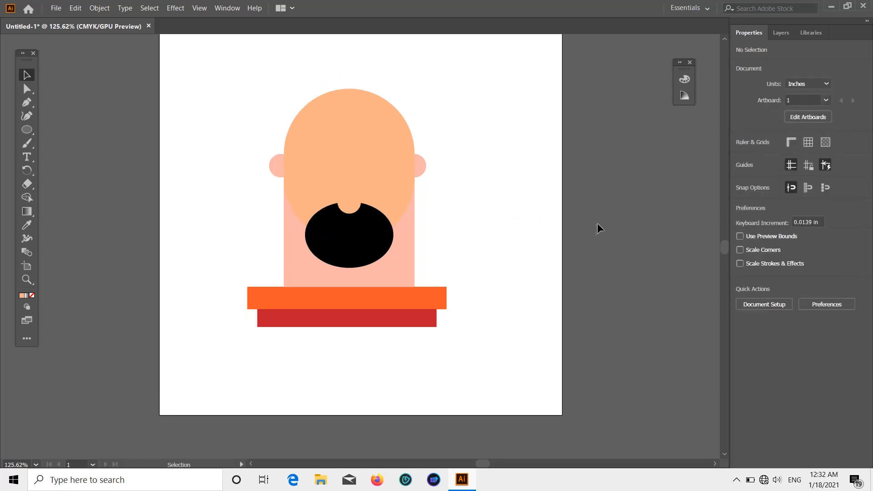
- Duplicate the black ellipse in place and shrink the one behind to about 1.005 by 0.67 in
left_click(362, 241)
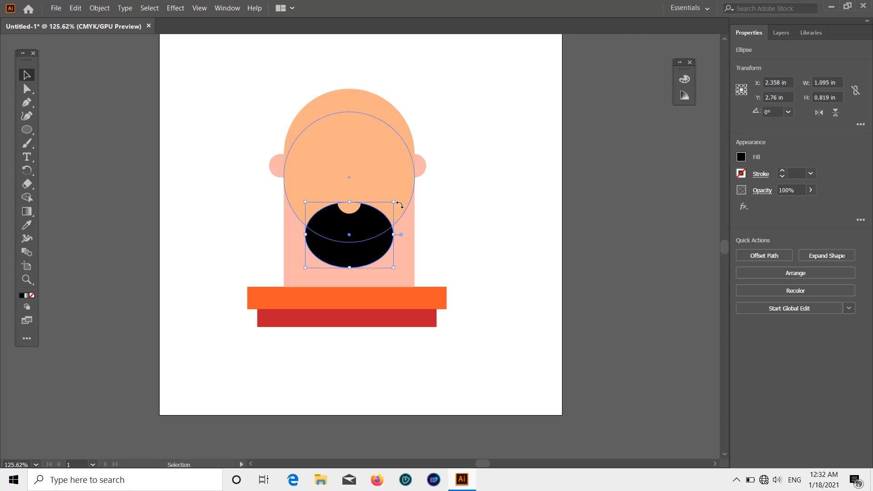
left_click_drag(393, 205, 386, 214)
- Try a dark blue fill of C 57, K 84 on the larger ellipse and shrink it
left_click(369, 250)
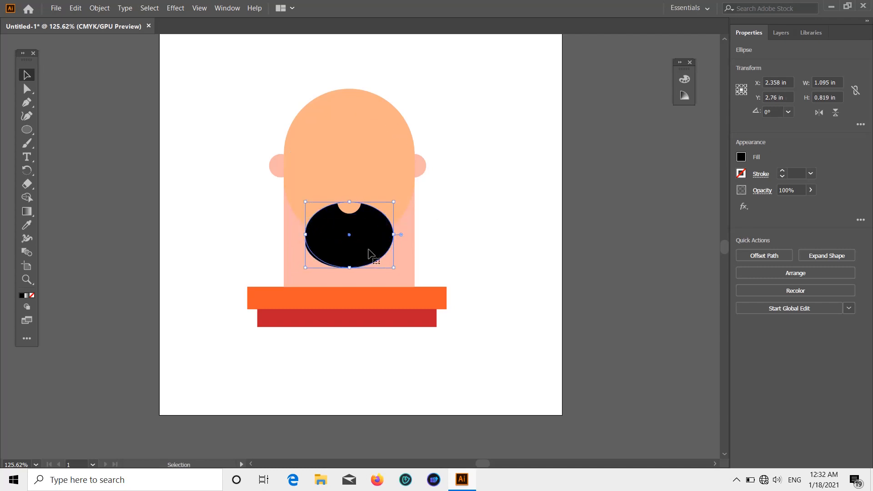
left_click(741, 158)
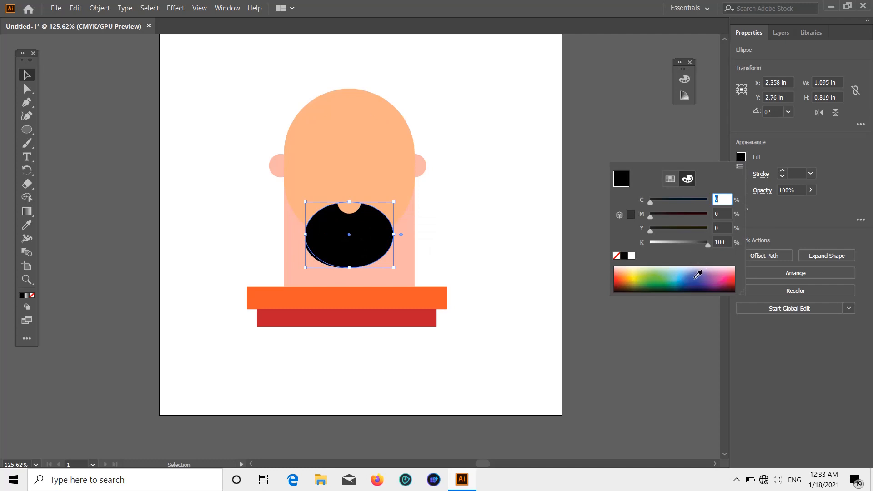
left_click_drag(656, 201, 682, 207)
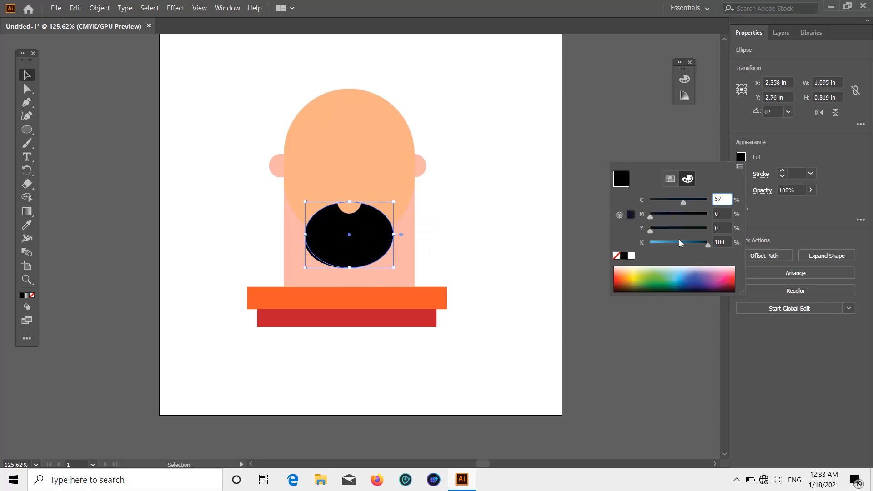
left_click_drag(670, 241, 698, 244)
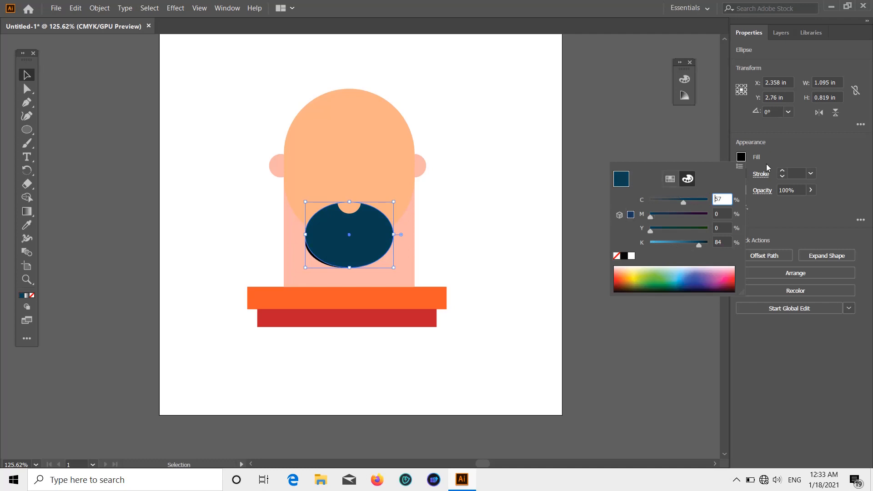
left_click(820, 155)
left_click_drag(394, 267, 356, 234)
left_click(626, 237)
key("a")
- Undo the larger ellipse's resizing and blue recolouring
key("ctrl+z")
key("ctrl+z")
key("ctrl+z")
key("ctrl+z")
key("ctrl+z")
key("ctrl+z")
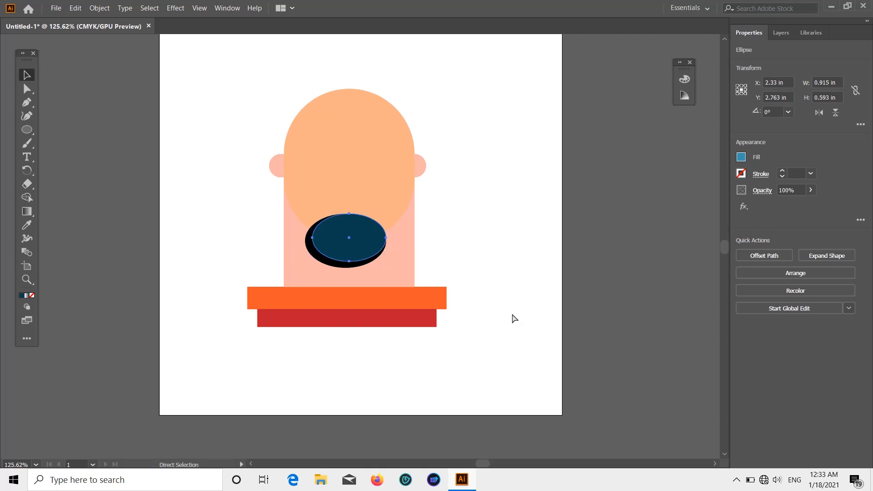
key("ctrl+z")
key("ctrl+z")
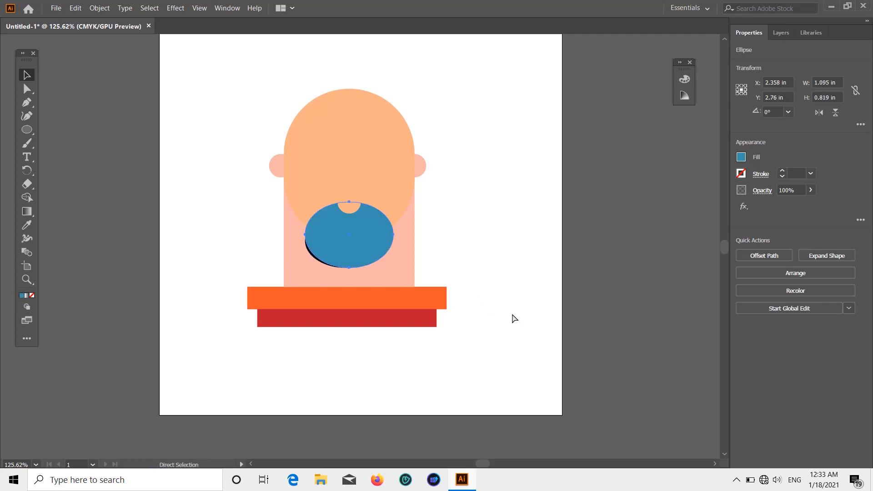
key("v")
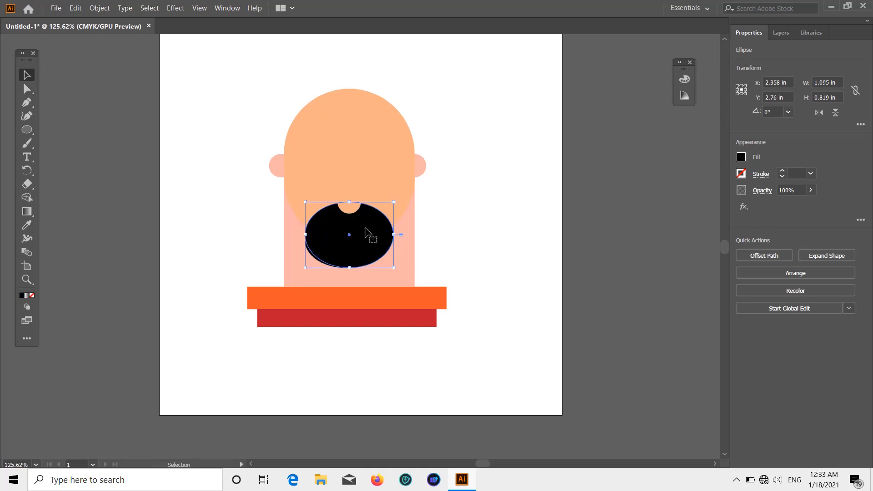
- Separate the black ellipses, with the smaller one beside the head and the larger one centred under the face at about Y 2.707 in
left_click_drag(360, 241, 504, 239)
left_click_drag(437, 235, 347, 248)
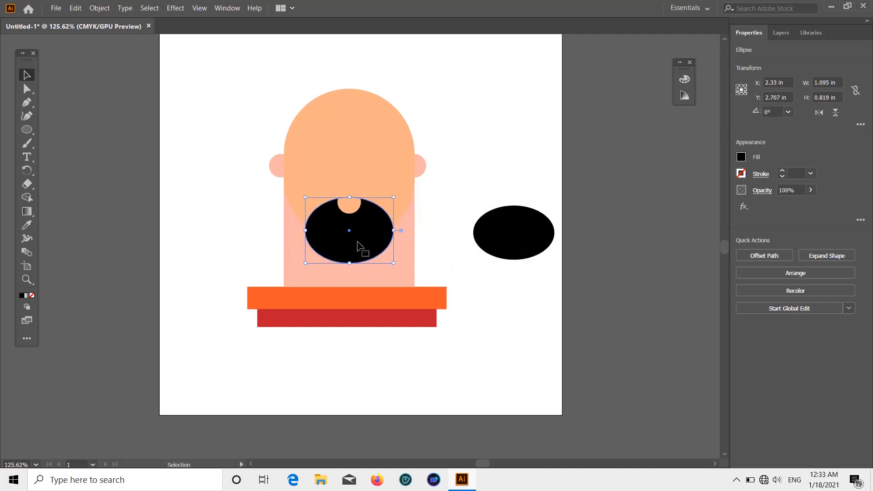
- Fill the smaller ellipse beside the head with dark blue, about C 79.22, M 60, Y 0, K 43
left_click(527, 227)
left_click(741, 157)
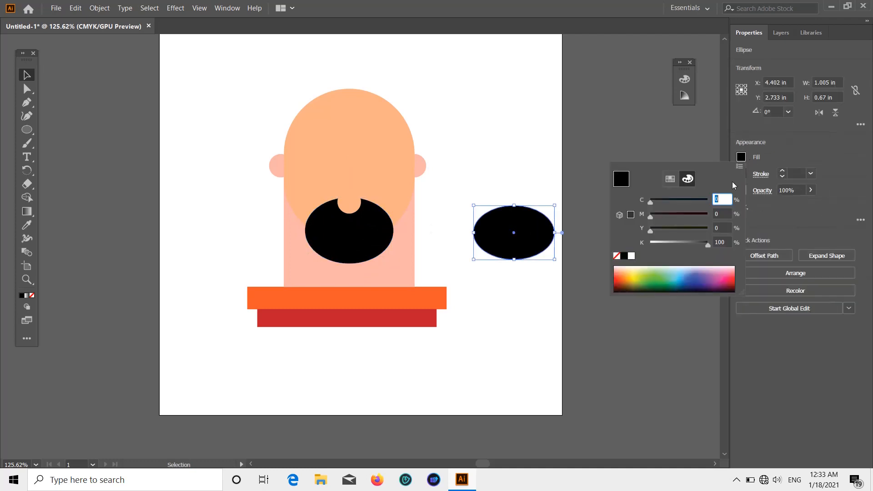
left_click(689, 274)
left_click_drag(654, 245, 675, 244)
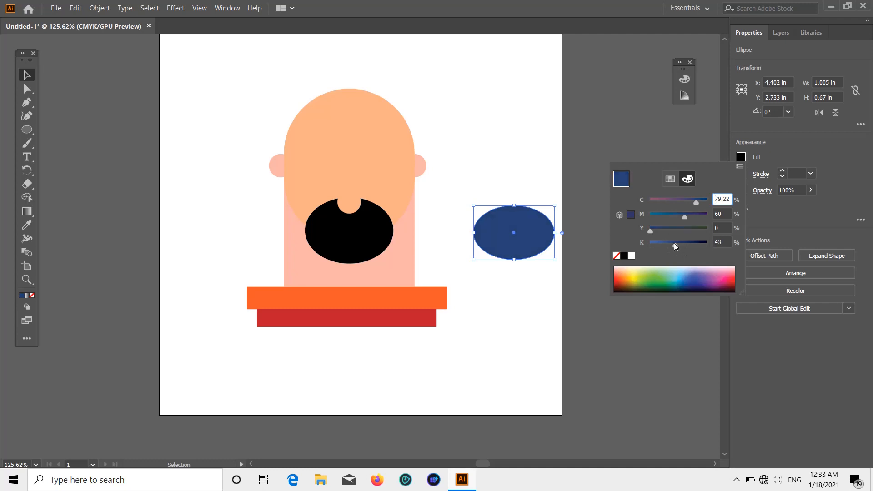
left_click(632, 117)
- Shrink the blue ellipse to about 0.694 by 0.5 in and place it inside the black ellipse at about X 2.358 in, Y 2.547 in
left_click_drag(554, 206, 363, 219)
left_click(558, 228)
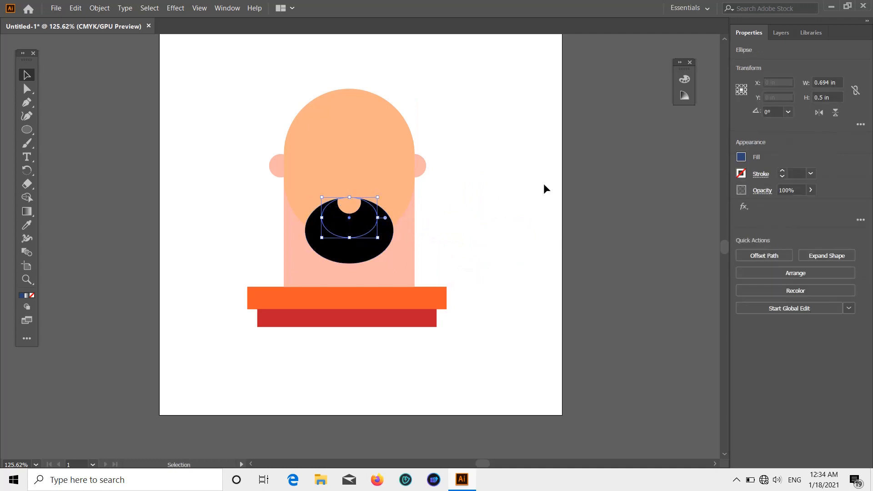
- Bring the blue ellipse to the front of the stacking order and deselect it
right_click(360, 219)
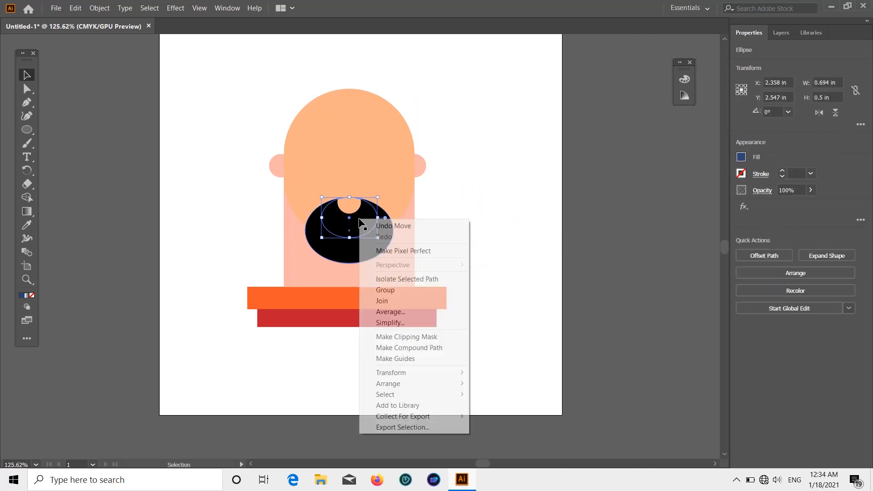
left_click(401, 312)
left_click(459, 274)
right_click(361, 217)
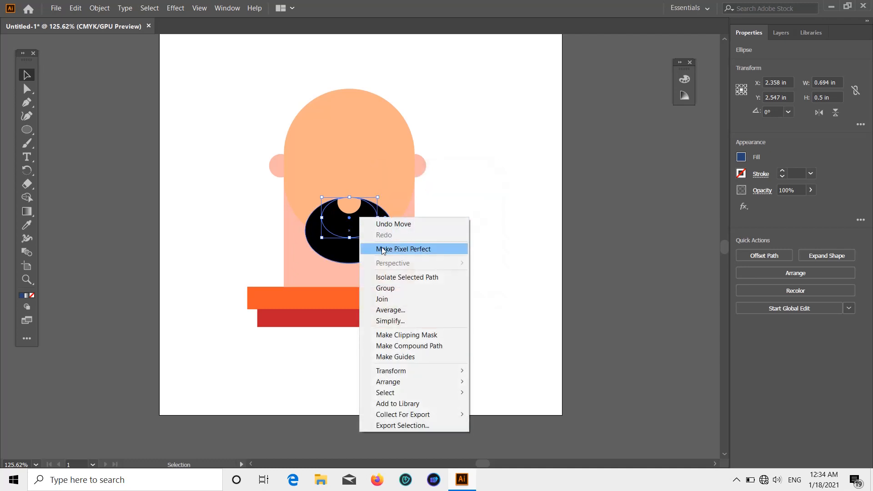
mouse_move(400, 383)
left_click(504, 382)
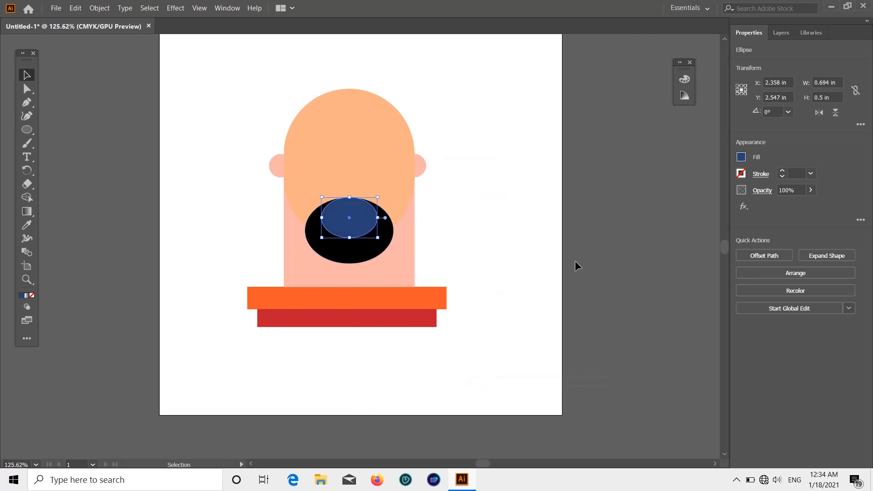
left_click(500, 255)
- Bring the light orange circle to the front, above the blue ellipse, and deselect it
left_click(348, 199)
right_click(349, 198)
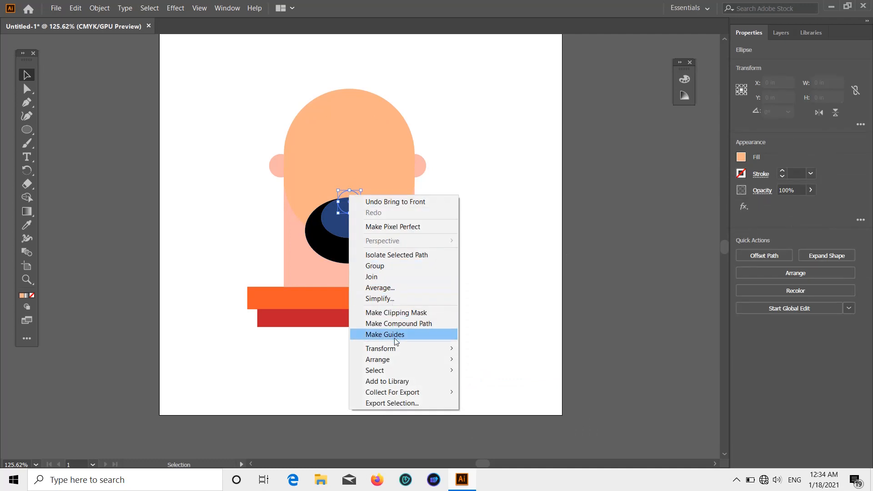
mouse_move(389, 359)
left_click(494, 359)
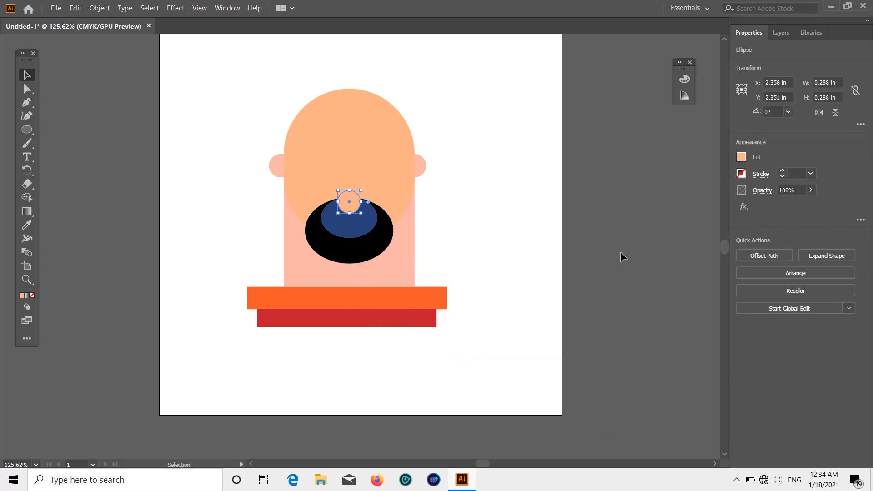
left_click(620, 252)
- Darken the blue ellipse's fill to K 71 and stretch its lower edge slightly downward
scroll(620, 252, "down", 2)
scroll(620, 252, "up", 4)
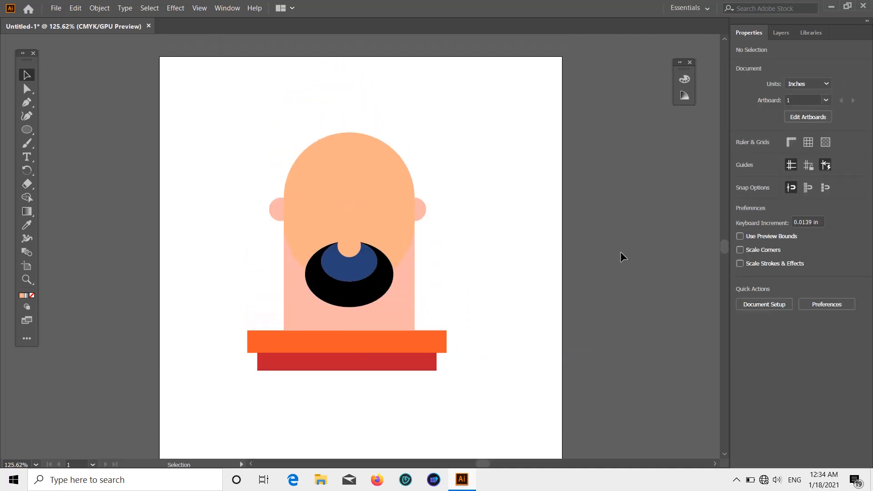
left_click(350, 269)
left_click(742, 157)
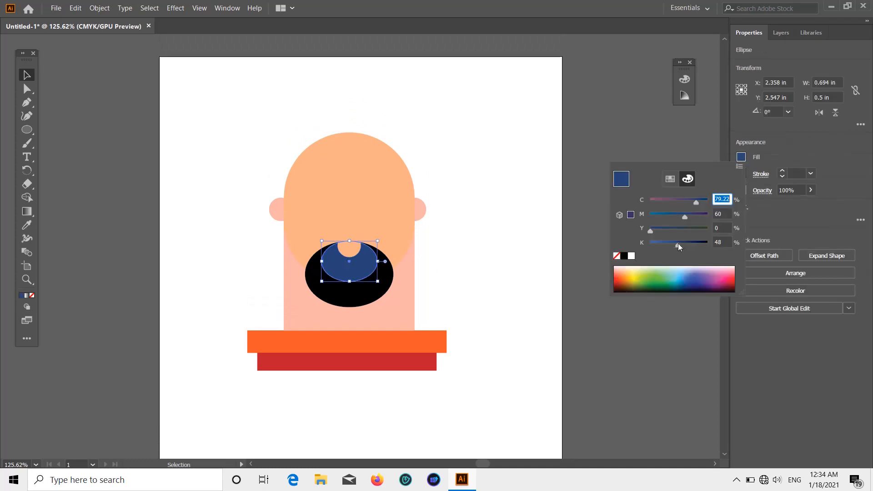
left_click_drag(678, 243, 688, 242)
left_click(594, 146)
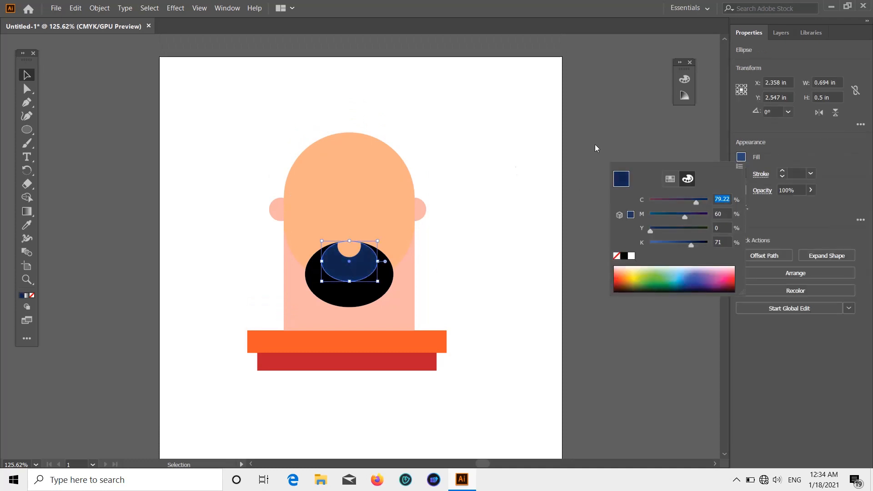
left_click_drag(352, 287, 353, 295)
left_click(495, 279)
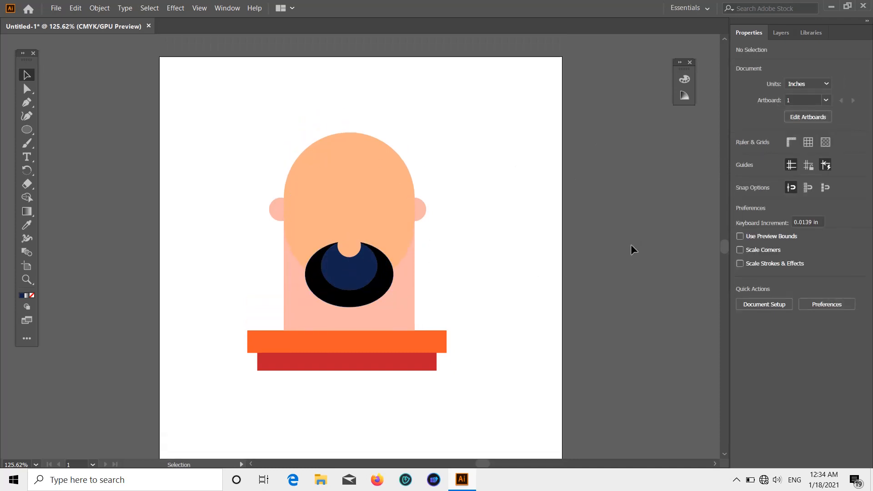
left_click(26, 132)
scroll(45, 103, "down", 6)
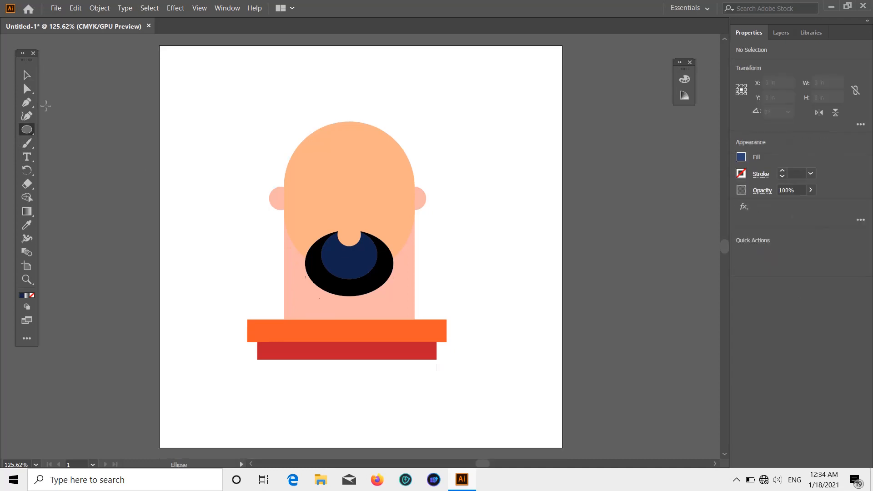
scroll(103, 160, "up", 7)
scroll(428, 238, "down", 2)
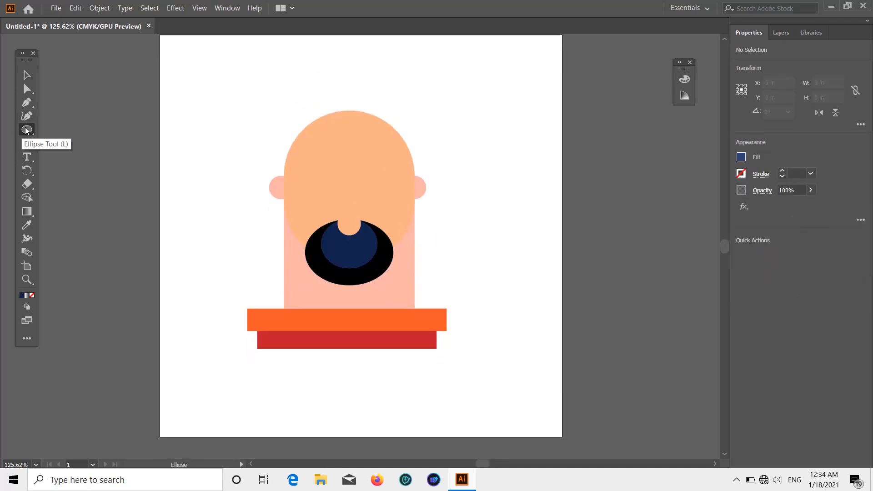
- Draw a closed mouth path inside the dark blue ellipse and curve it into a flat-topped half circle about 0.317 by 0.164 in
left_click(26, 103)
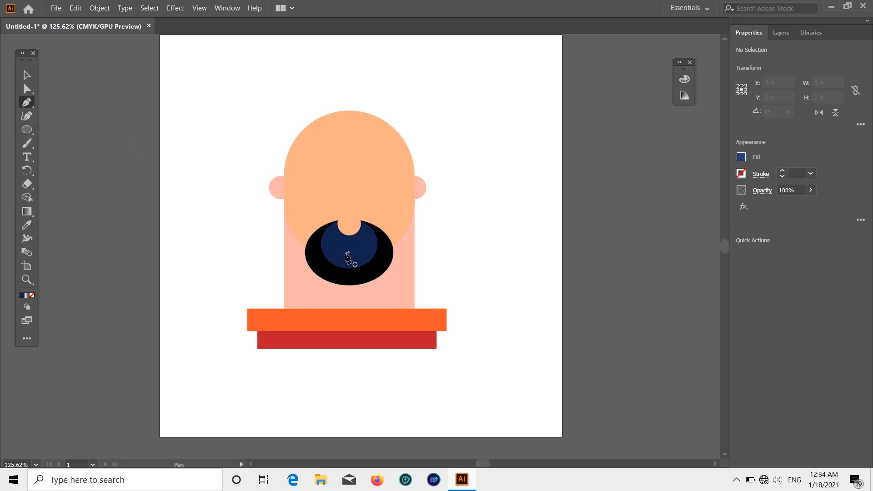
scroll(343, 257, "up", 6)
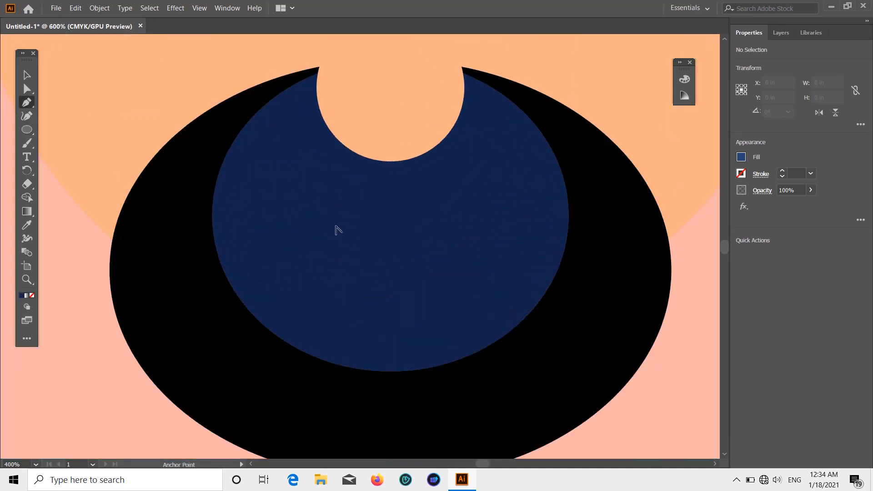
left_click(300, 198)
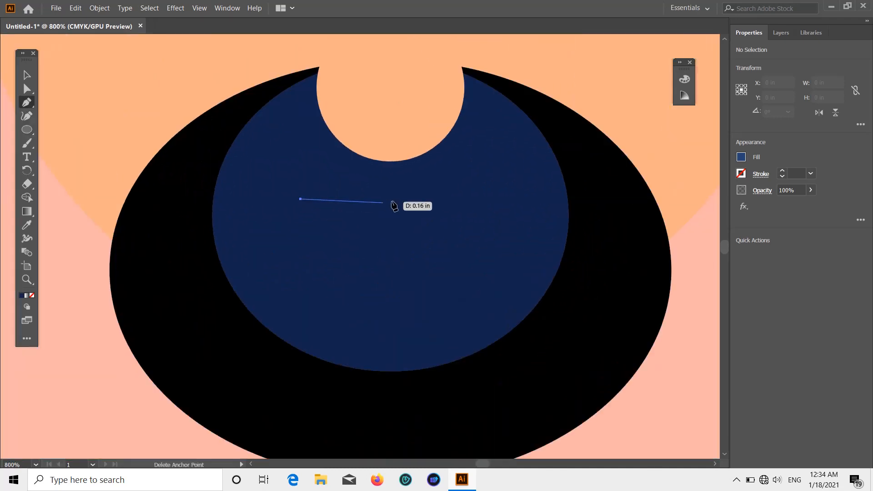
left_click(463, 198)
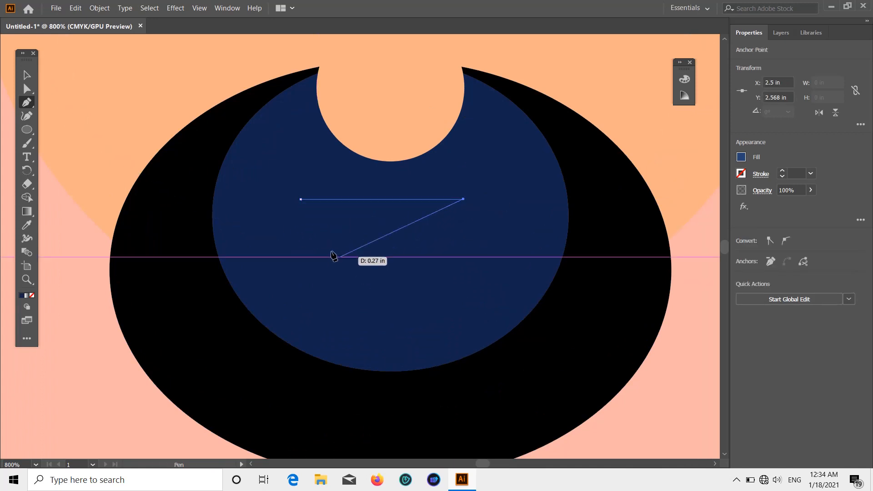
left_click_drag(313, 233, 301, 199)
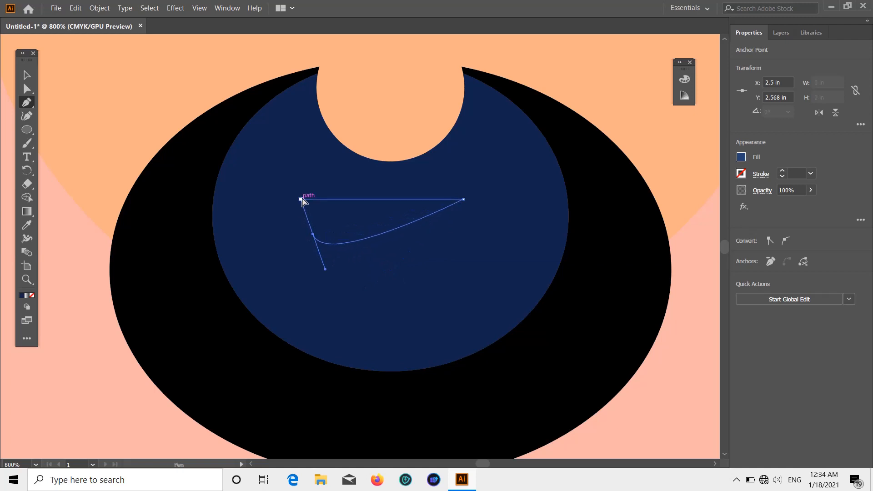
left_click(300, 199)
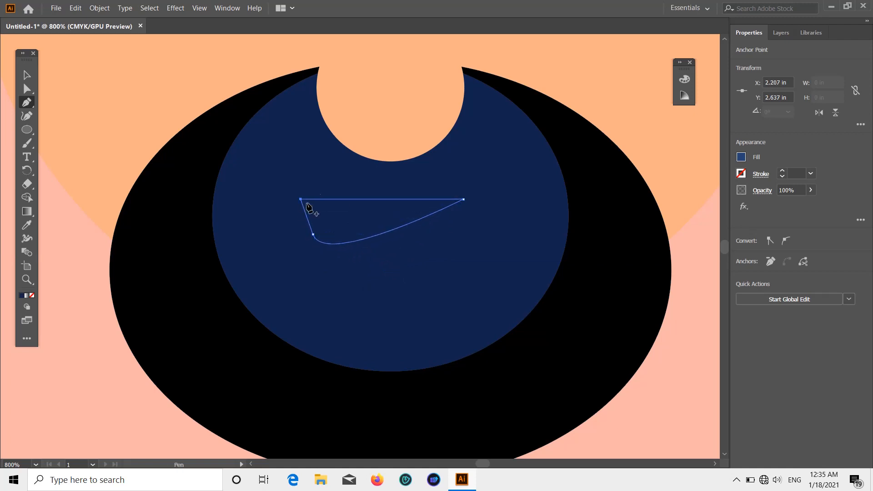
left_click(30, 117)
left_click_drag(313, 234, 386, 283)
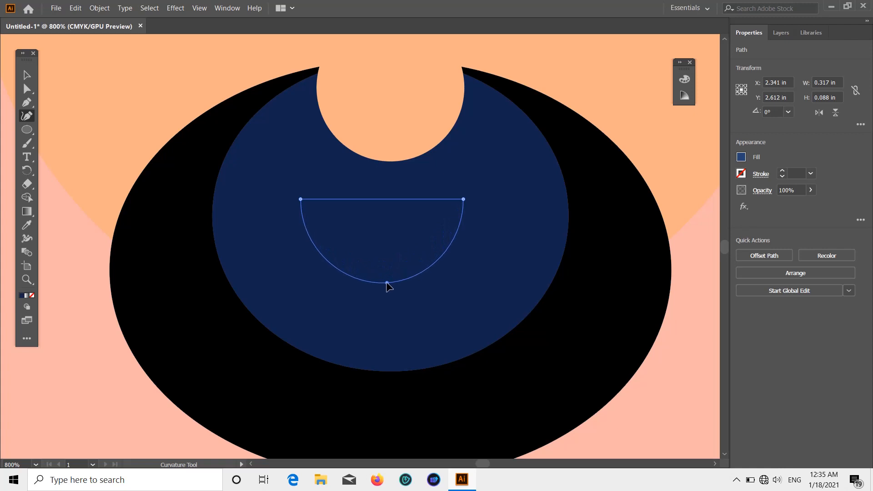
- Fill the half-circle mouth with white and deselect it
left_click(741, 158)
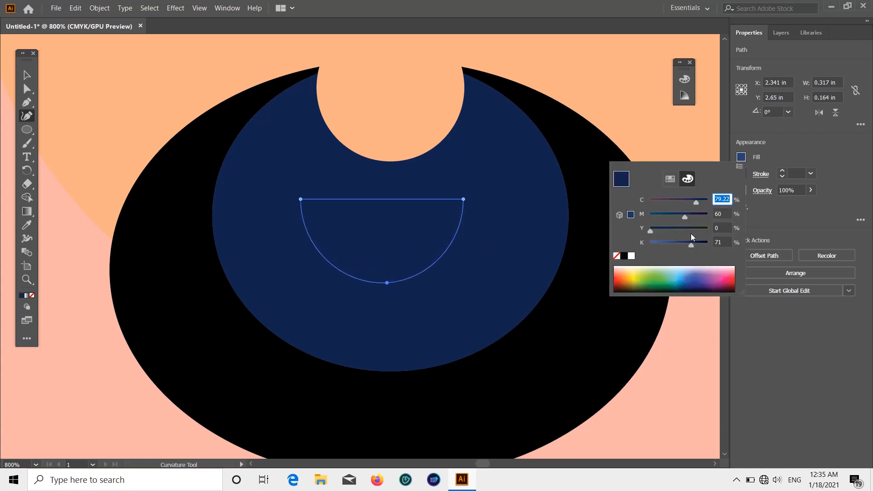
left_click(670, 179)
left_click(633, 199)
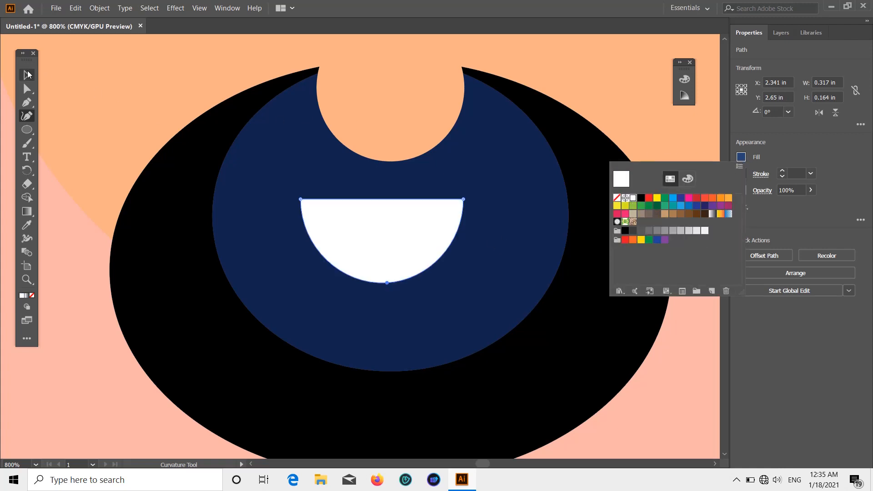
scroll(277, 177, "down", 3)
scroll(277, 180, "down", 2)
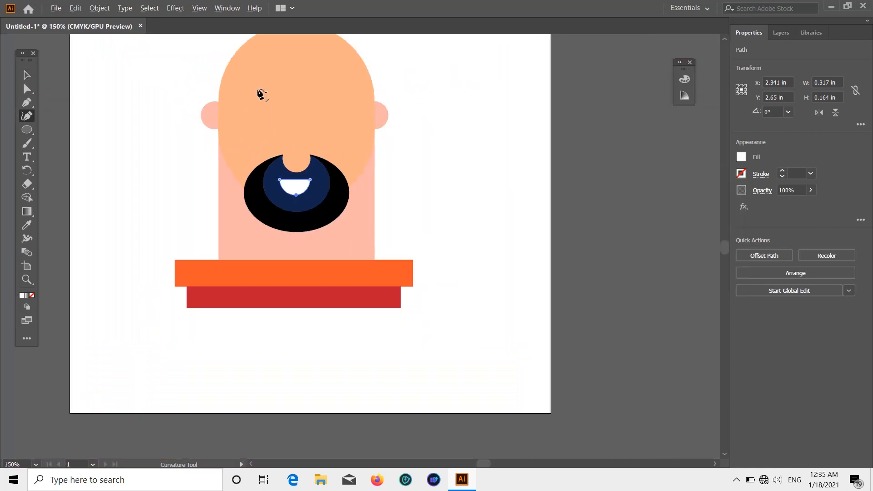
left_click(26, 74)
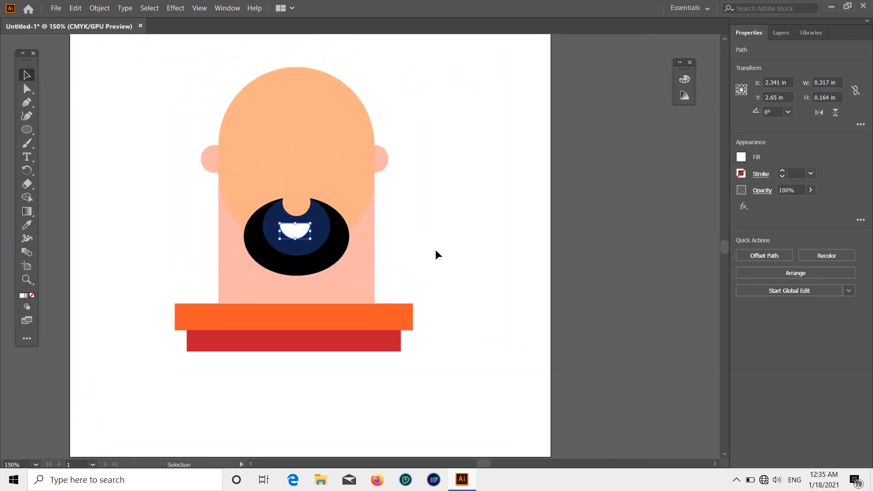
scroll(523, 264, "up", 2)
left_click(639, 276)
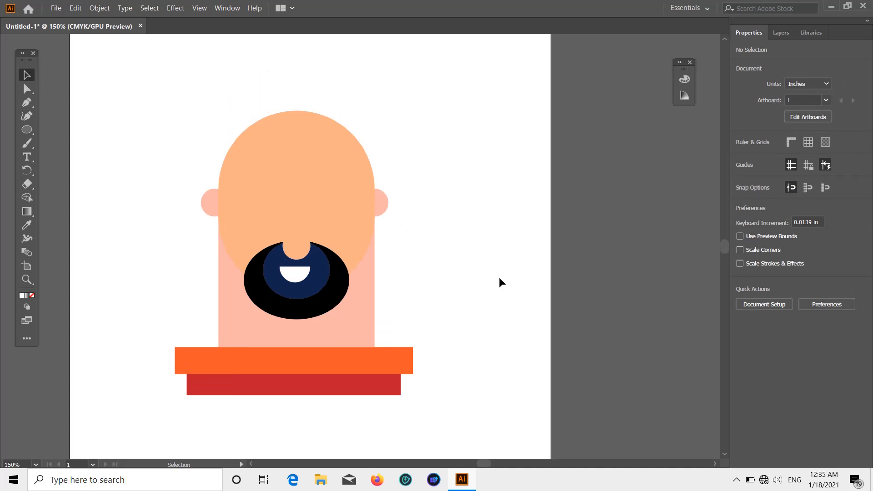
scroll(434, 279, "up", 1)
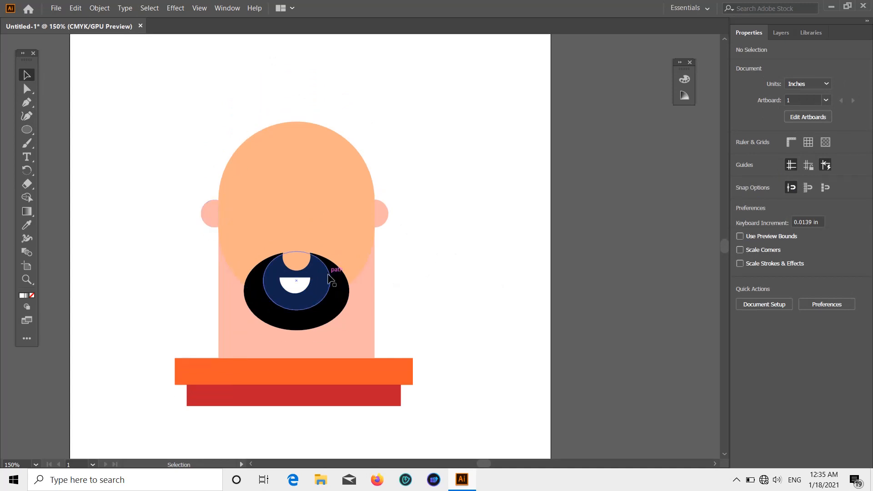
- Draw an eye circle about 0.133 in wide at about X 1.942 in, Y 1.805 in, filled with the mouth ellipse's dark blue
left_click(29, 132)
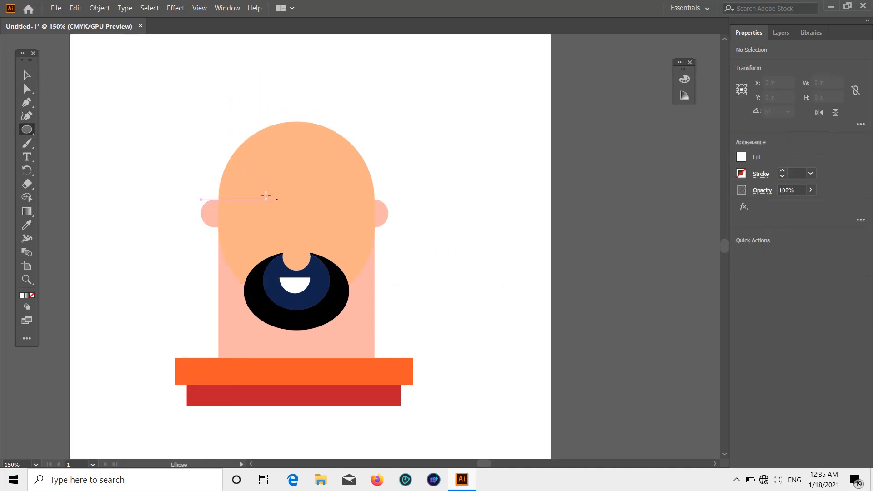
left_click_drag(250, 202, 262, 211)
left_click(27, 225)
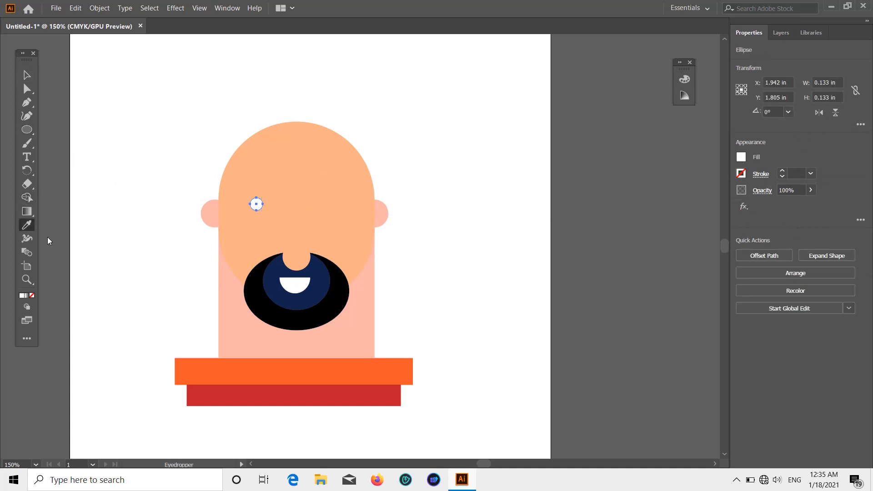
left_click(273, 286)
left_click(30, 78)
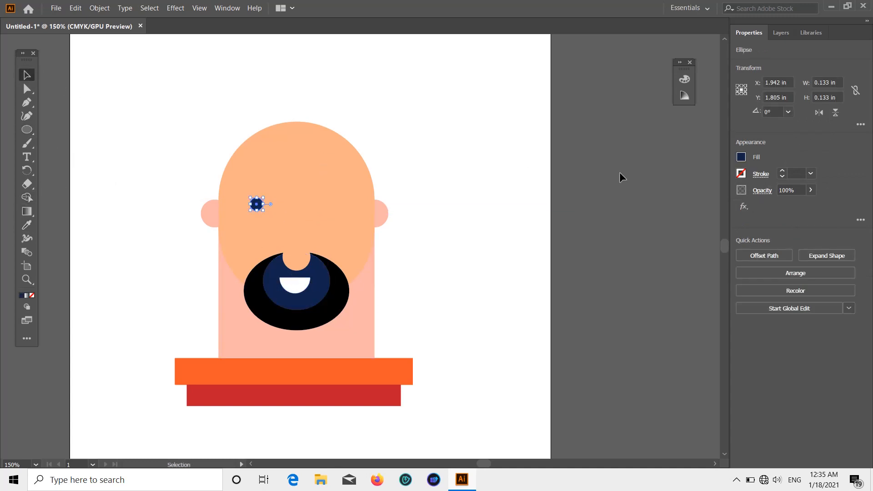
left_click(620, 177)
- Duplicate the dark blue eye horizontally to the other side of the face and deselect it
left_click(257, 204)
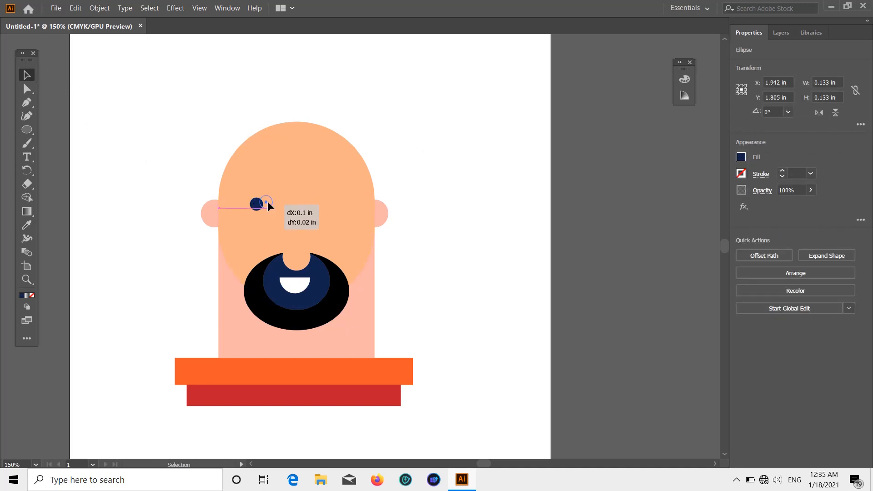
left_click_drag(268, 202, 330, 204)
left_click(617, 223)
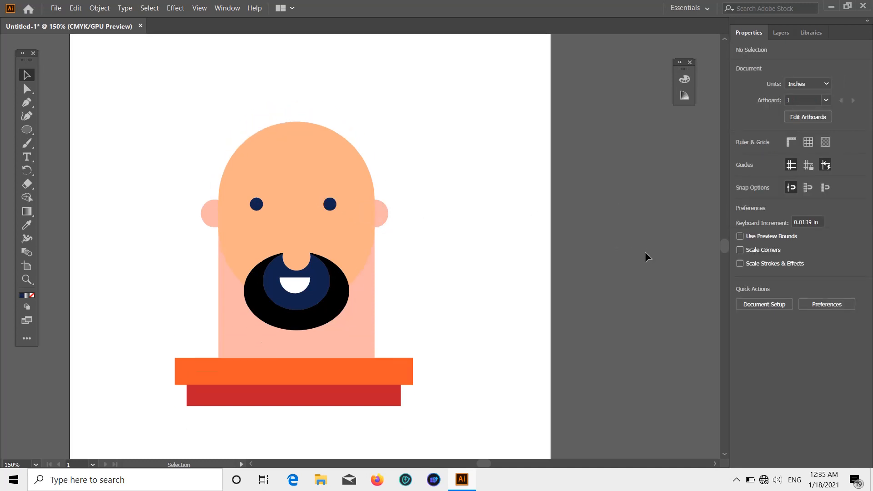
scroll(555, 262, "up", 3)
scroll(565, 245, "down", 2)
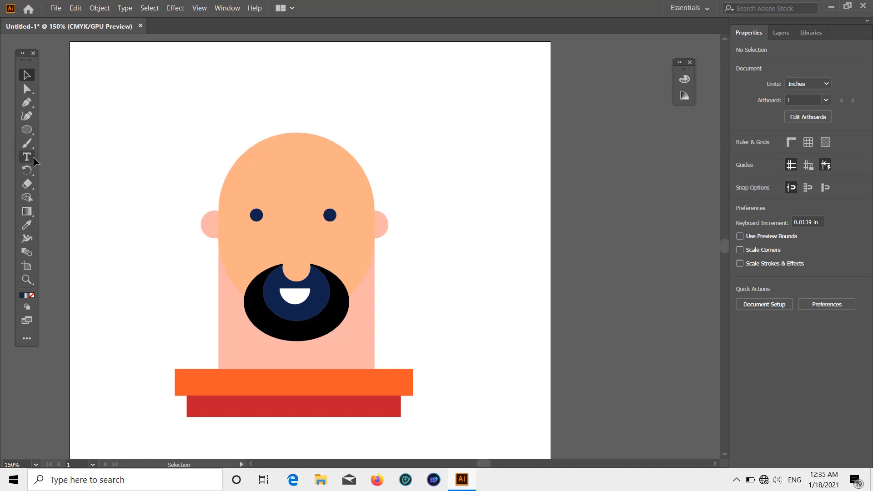
- Copy the black beard ellipse to about X 1.978 in, Y 1.162 in on the head and send the copy behind the head
left_click(254, 308)
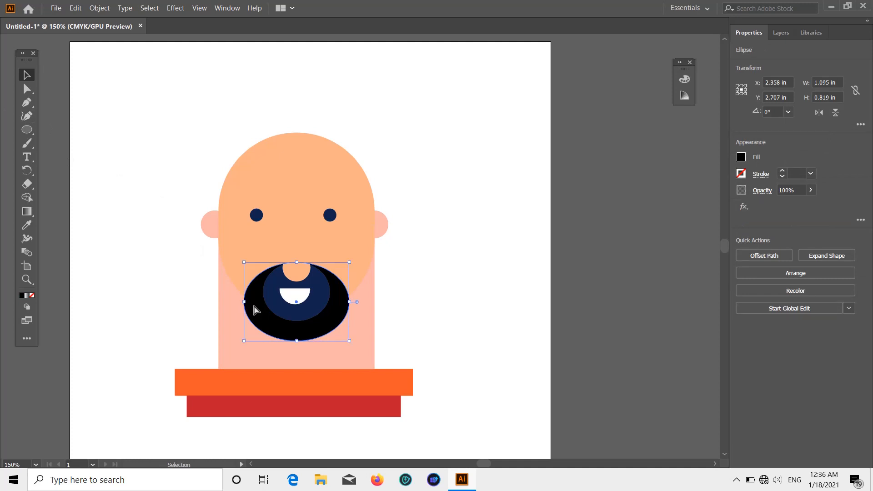
left_click_drag(254, 307, 230, 164)
right_click(230, 160)
mouse_move(274, 318)
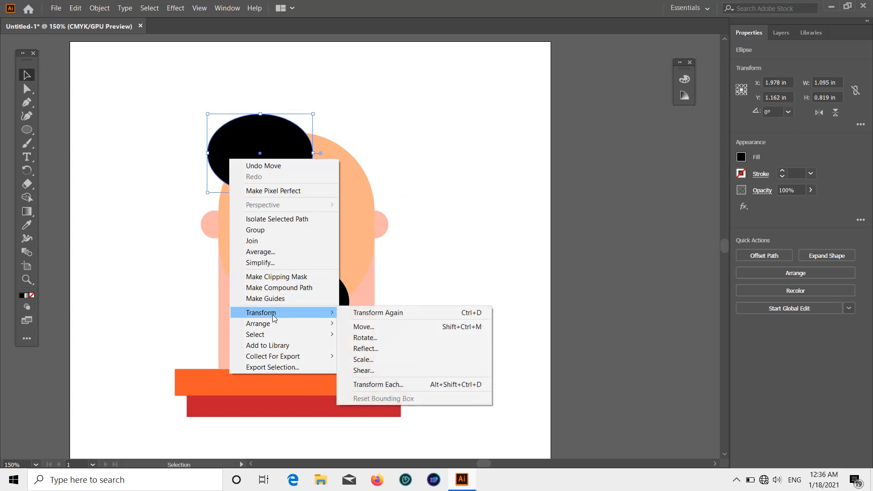
left_click(384, 347)
left_click(600, 242)
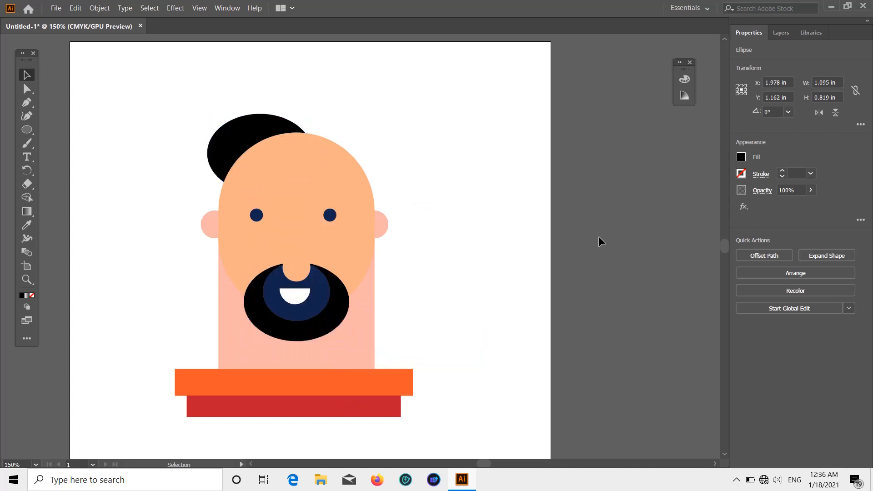
- Enlarge the black hair ellipse to about 1.118 by 1.006 in and move it to about X 2.008 in, Y 1.197 in
left_click(230, 140)
left_click_drag(209, 114, 205, 96)
left_click_drag(240, 121, 244, 133)
left_click(587, 146)
scroll(587, 146, "down", 1)
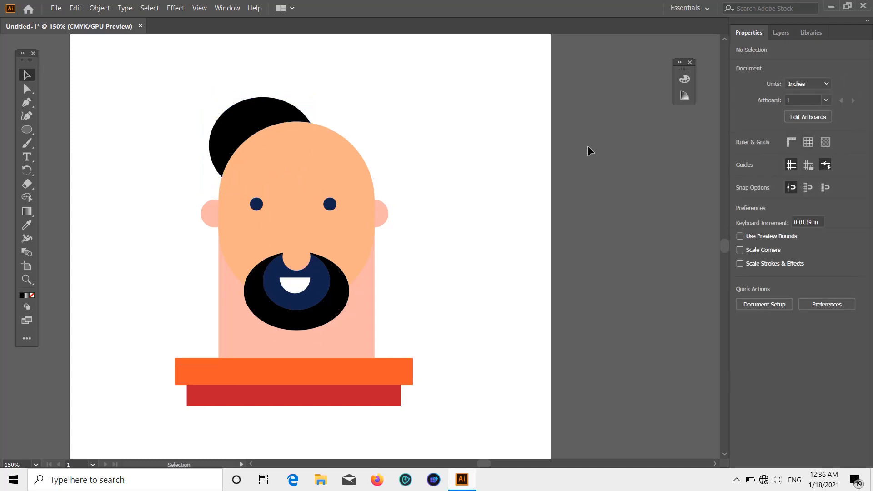
- Duplicate the black hair ellipse to about X 2.396 in, Y 1.026 in and fill the copy with the mouth ellipse's dark blue
left_click(249, 120, "ctrl")
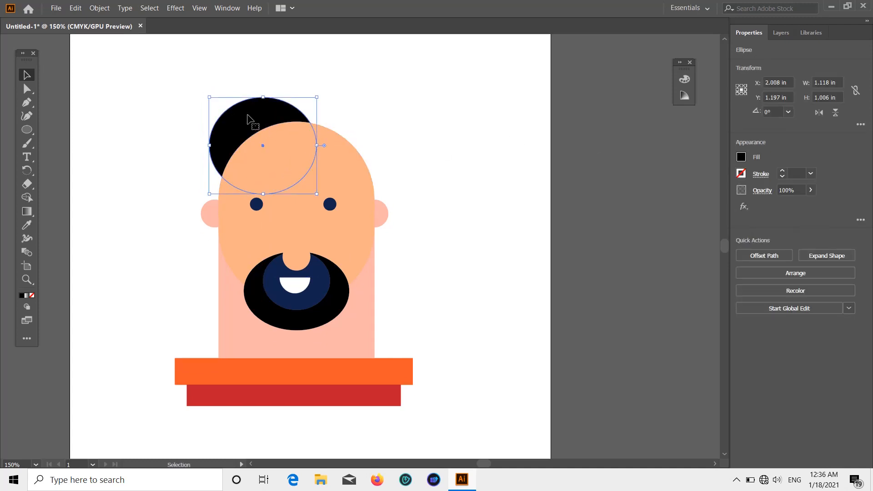
left_click_drag(249, 119, 288, 103)
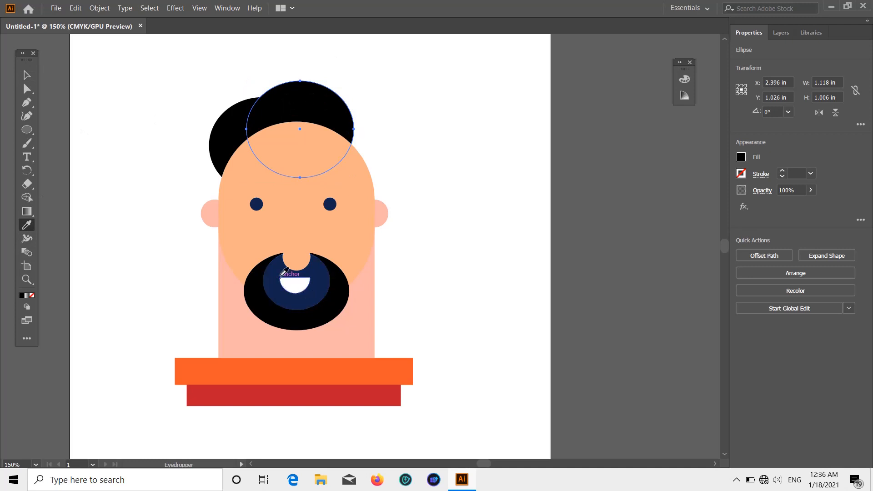
left_click(283, 274)
left_click(27, 75)
left_click(694, 200)
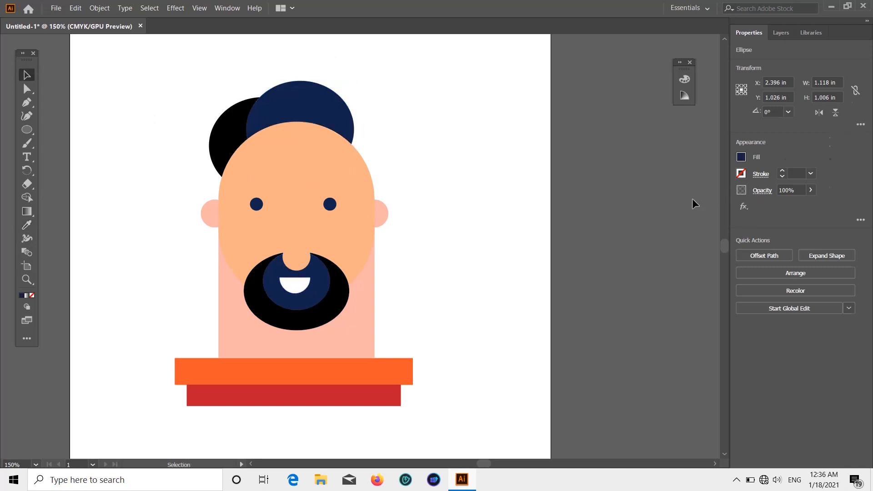
scroll(644, 240, "up", 1)
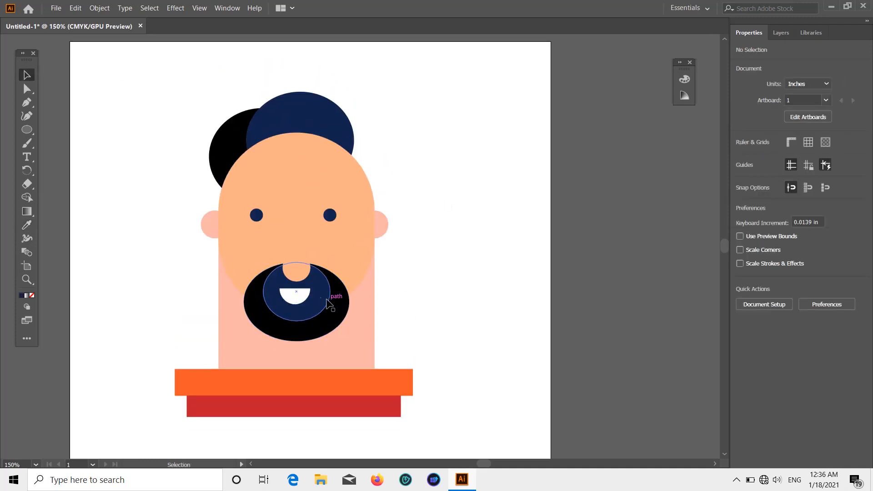
- Copy the white half-circle mouth onto the forehead, enlarged to about 1.714 by 0.551 in at about X 2.705 in, Y 1.197 in
left_click(297, 300)
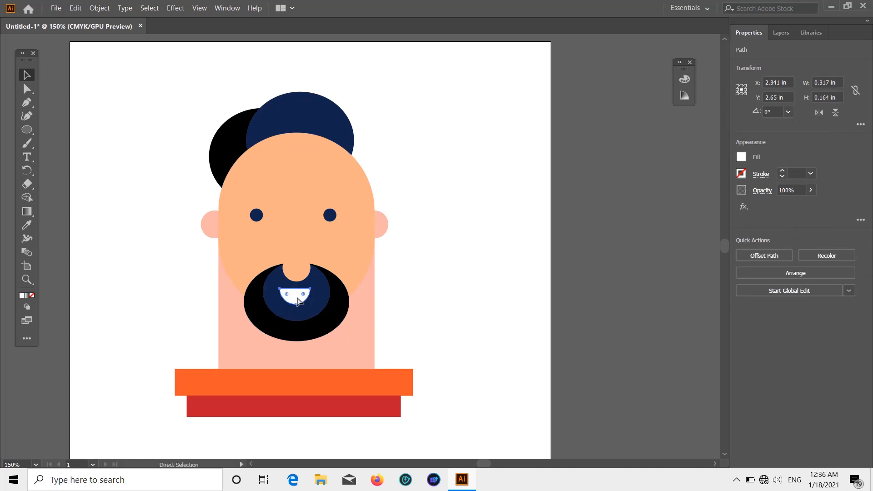
left_click_drag(298, 301, 413, 194)
left_click(584, 176)
left_click_drag(335, 166, 331, 156)
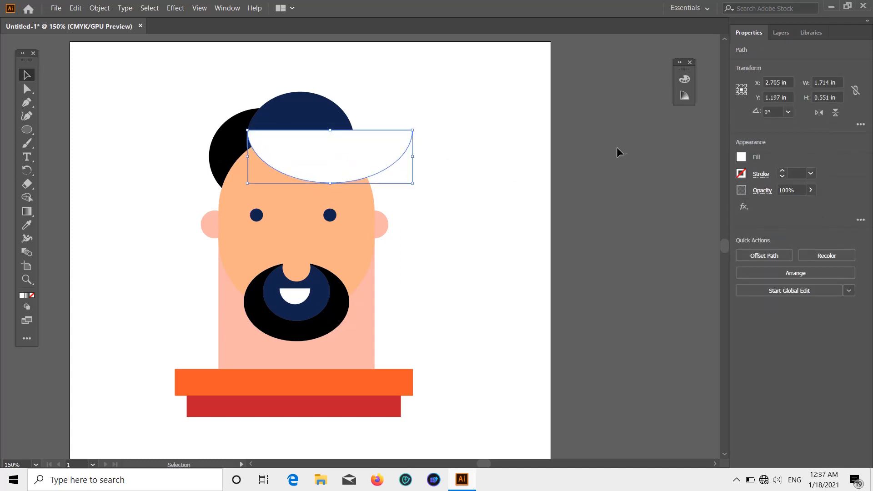
left_click(620, 146)
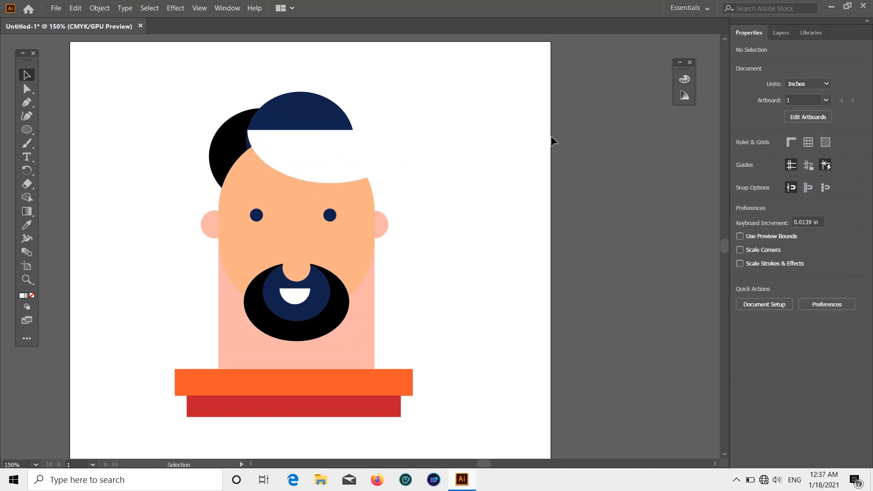
- Fill the large white half circle on the forehead with the hair ellipse's dark blue and deselect it
left_click(27, 225)
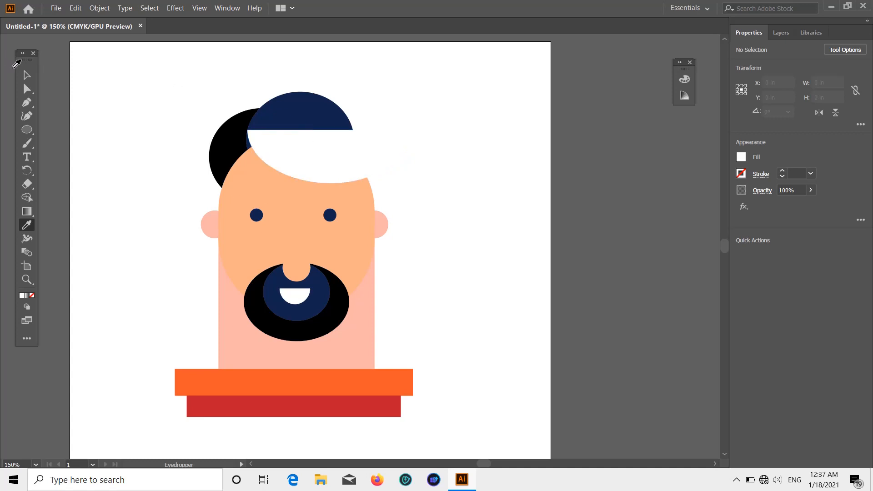
key("v")
left_click(319, 159)
left_click(27, 225)
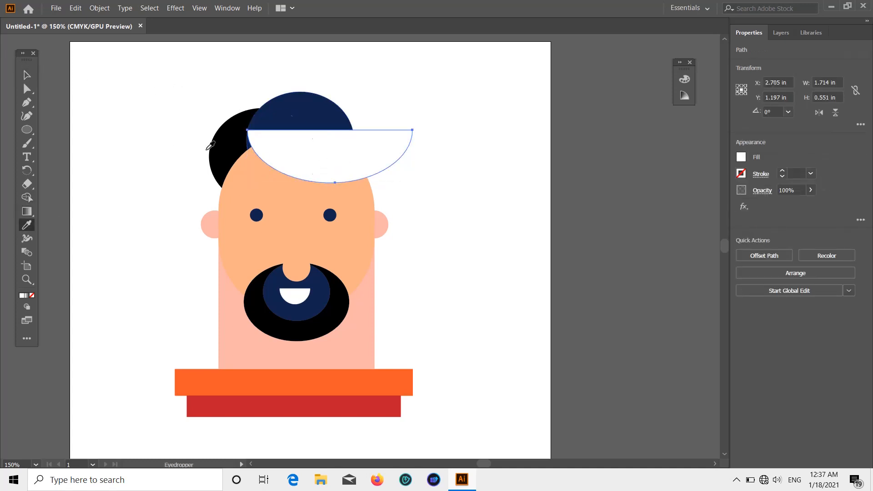
left_click(303, 111)
key("v")
left_click(503, 179)
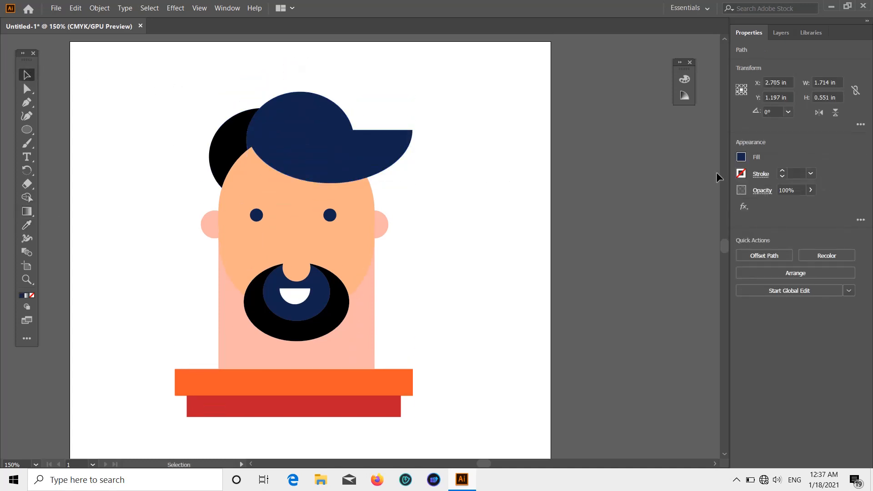
- Narrow the dark blue half circle to about 1.226 in wide and raise it to about X 2.555 in, Y 1.026 in
left_click_drag(334, 153, 339, 143)
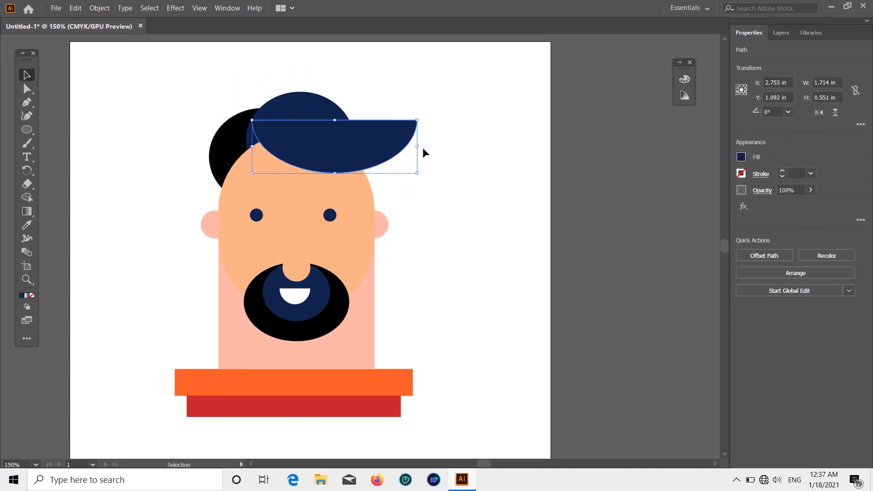
left_click_drag(419, 148, 375, 141)
left_click(586, 155)
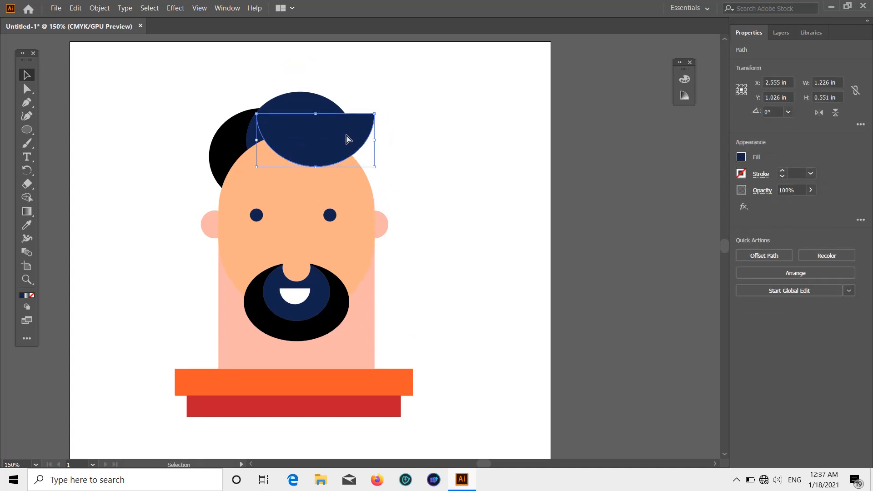
- Duplicate the dark blue half circle lower, about 1.475 in wide at Y 1.302 in, and place another copy at about Y 1.378 in
left_click_drag(347, 137, 389, 172)
left_click(624, 160)
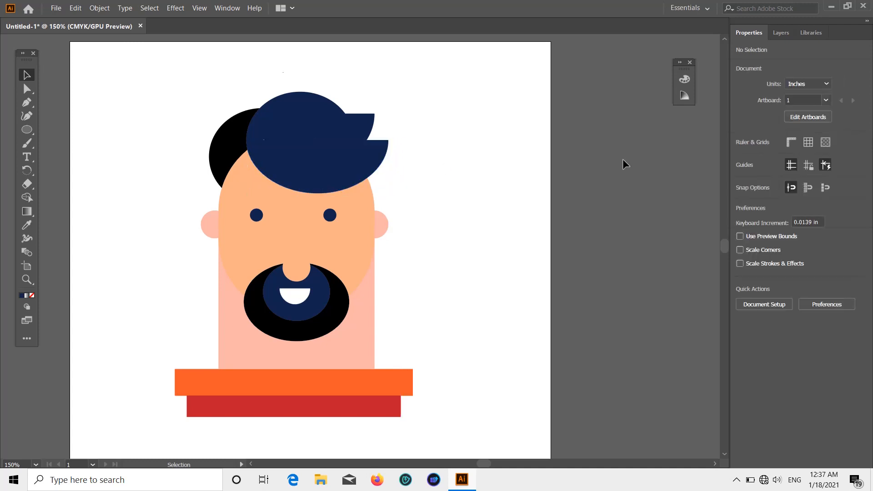
scroll(427, 154, "down", 1)
left_click(355, 153)
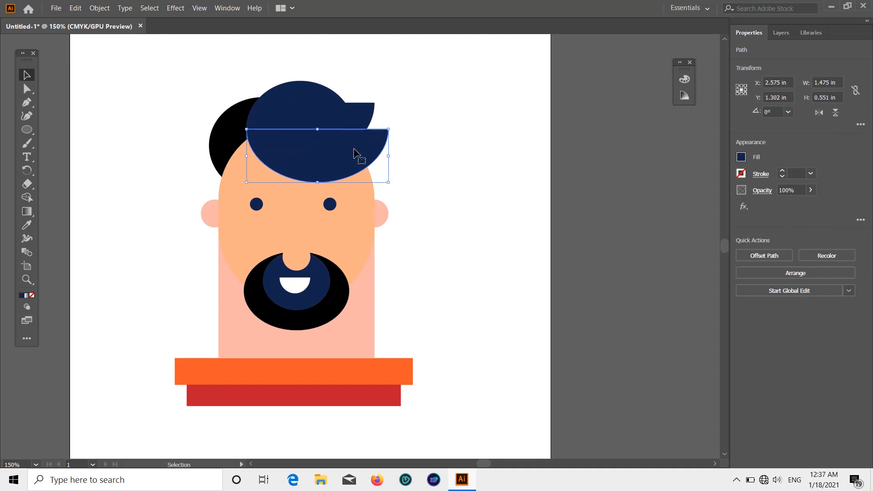
mouse_move(355, 153)
left_mouse_down()
mouse_move(360, 163)
mouse_move(355, 155)
left_mouse_up()
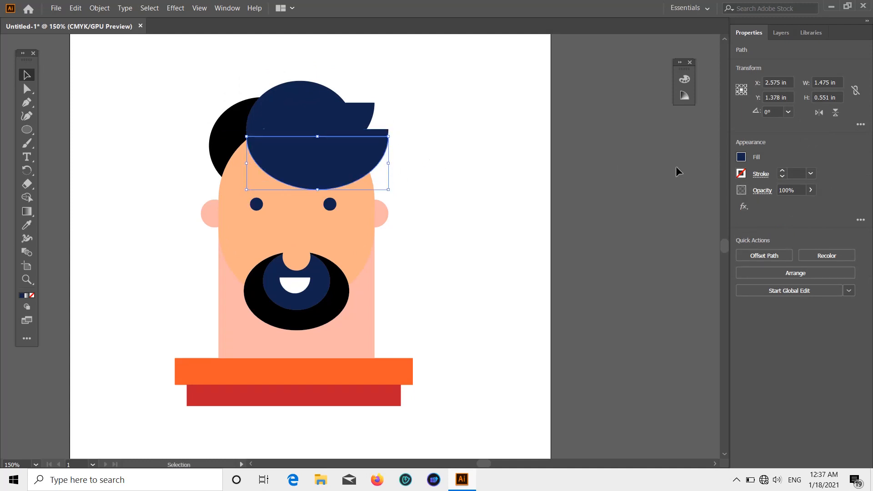
- Fill the lowest dark blue half circle on the forehead with black and deselect it
left_click(687, 166)
left_click(366, 154)
left_click(741, 157)
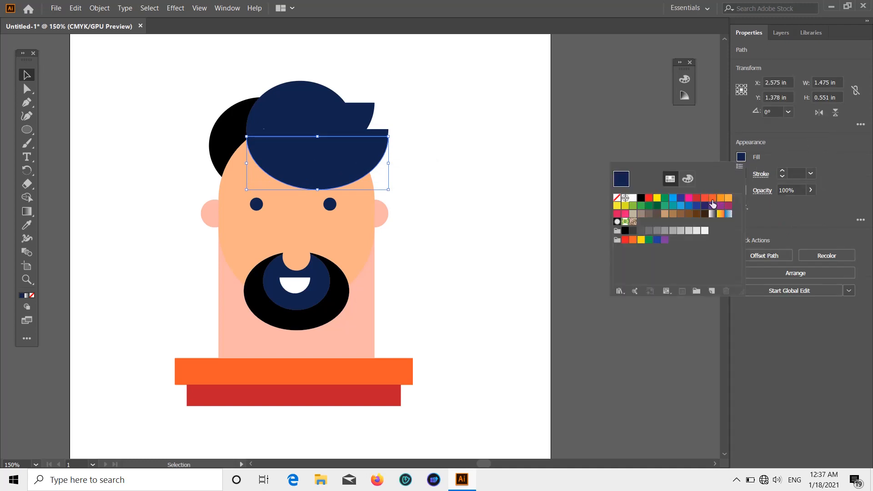
left_click(641, 198)
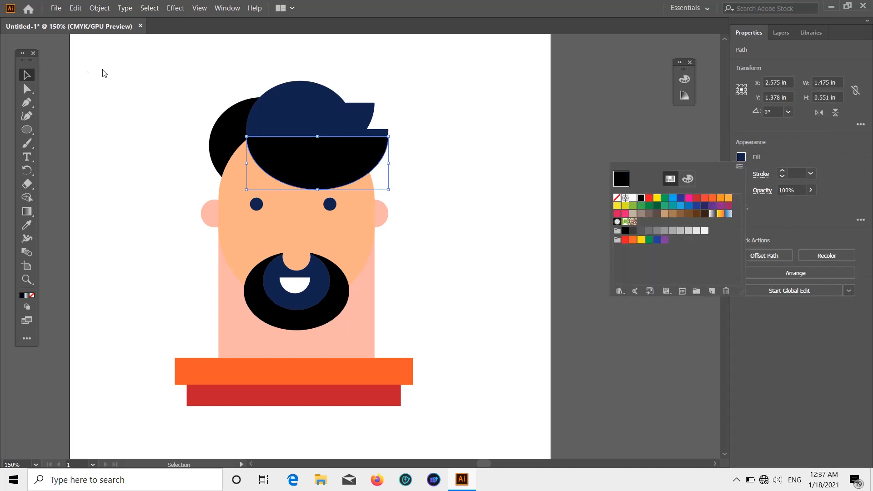
left_click(641, 114)
- Raise the wide dark blue half circle to about X 2.594 in, Y 1.197 in and the black one to about Y 1.337 in
left_click_drag(374, 137, 373, 126)
left_click(614, 179)
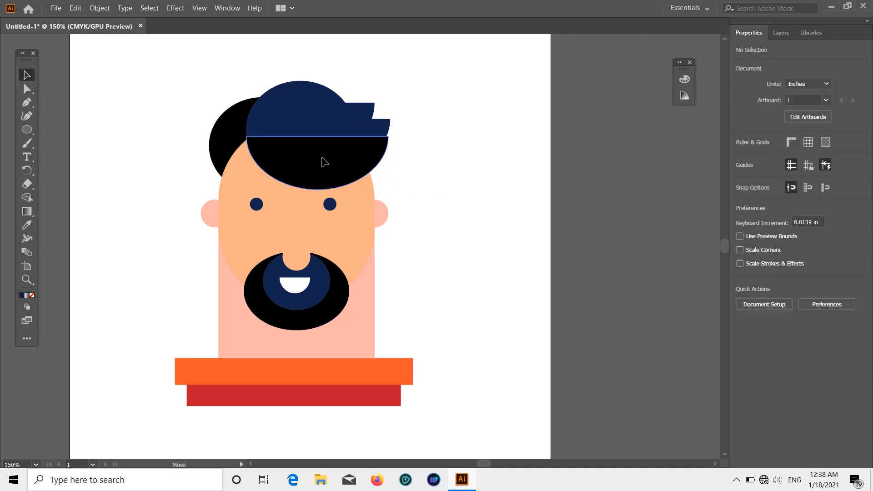
left_click_drag(322, 158, 322, 153)
key("super")
key("super")
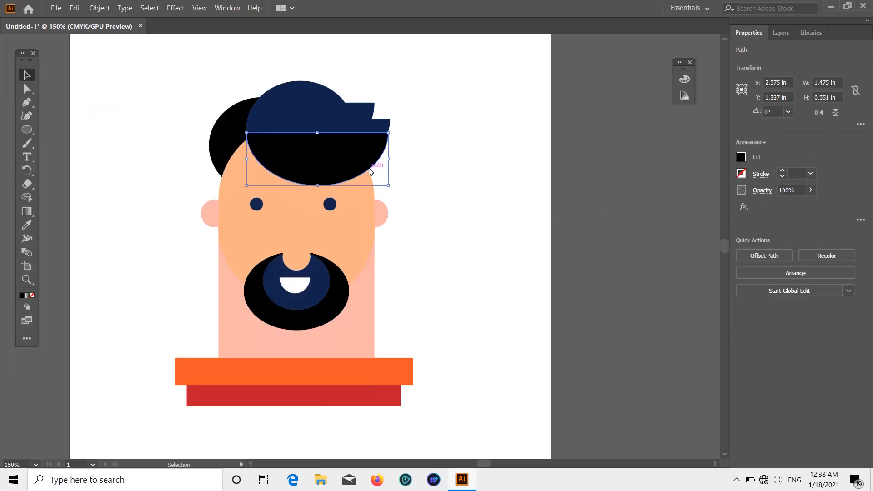
- Reshape the black half circle with the Curvature tool, raising its right end point and bowing its top edge downward, to about 1.494 by 0.692 in
scroll(369, 171, "up", 3)
left_click(21, 120)
scroll(585, 224, "up", 5)
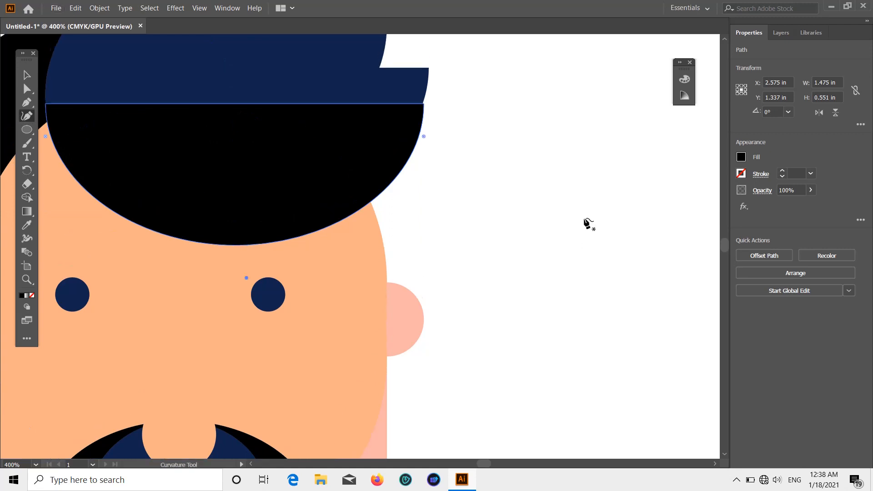
left_click_drag(424, 170, 428, 133)
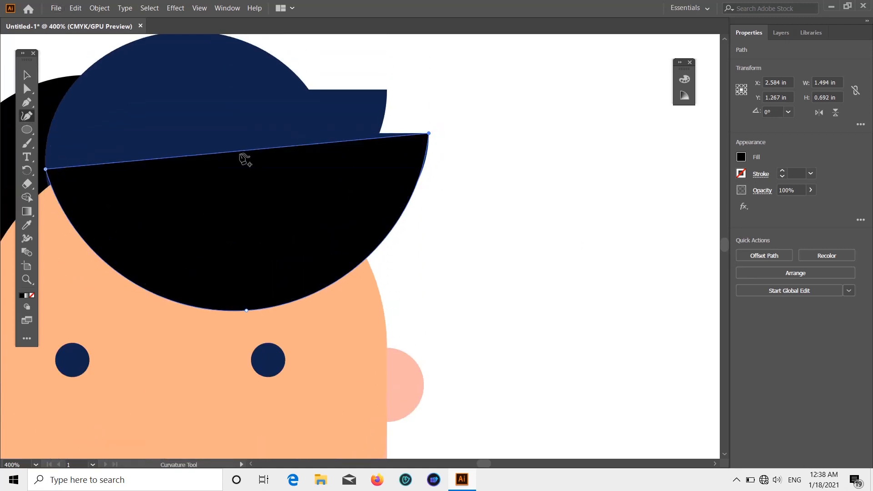
left_click_drag(208, 154, 217, 193)
left_click(30, 76)
scroll(403, 239, "down", 2)
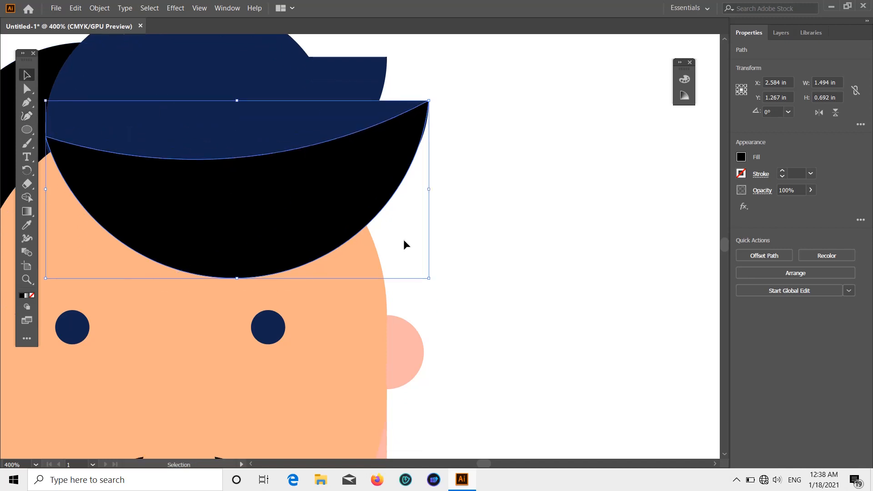
scroll(402, 239, "up", 2)
- Lower the black shape's right tip slightly with the Curvature tool, making the shape about 0.678 in high
key("shift+grave")
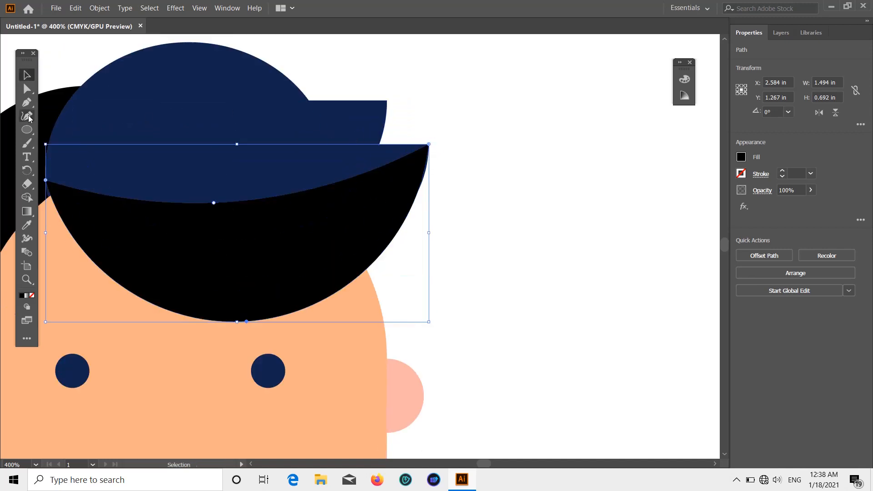
left_click_drag(428, 144, 428, 147)
scroll(448, 185, "down", 1)
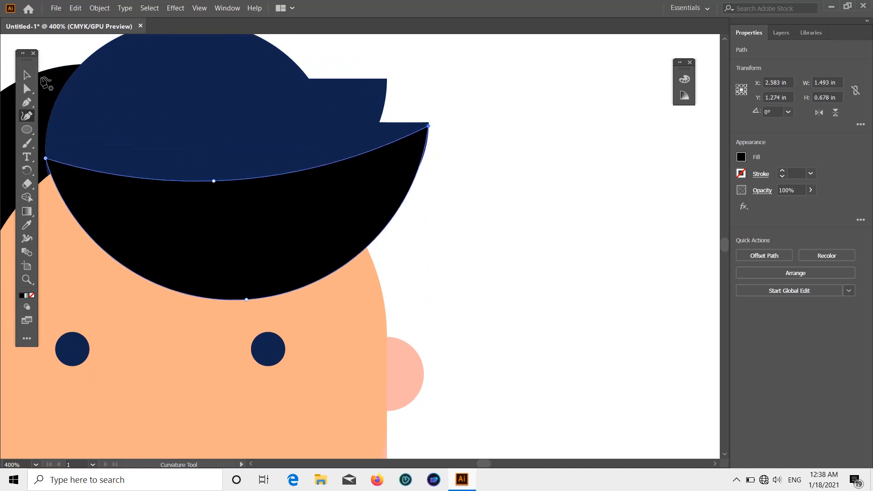
left_click(27, 75)
scroll(354, 227, "down", 3)
scroll(361, 231, "up", 1)
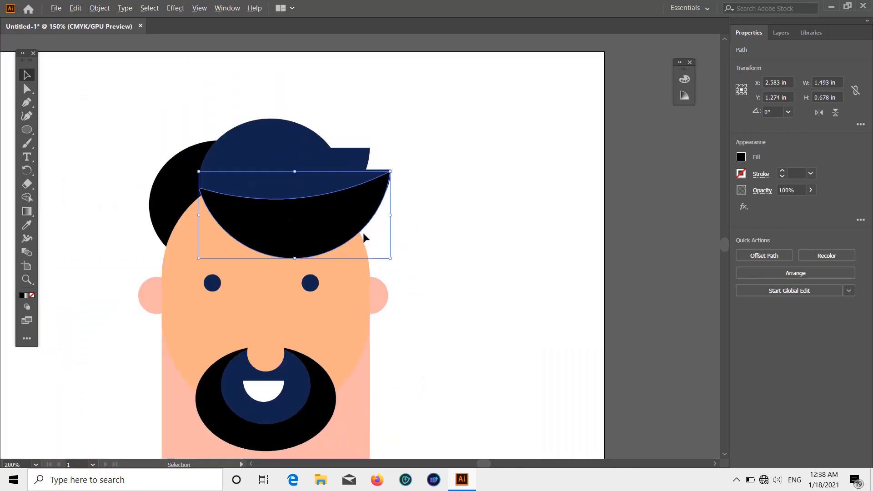
- Flatten the bow in the black shape's top edge by raising its middle curvature point
left_click(517, 261)
left_click(327, 220)
left_click(27, 116)
left_click_drag(284, 200, 284, 195)
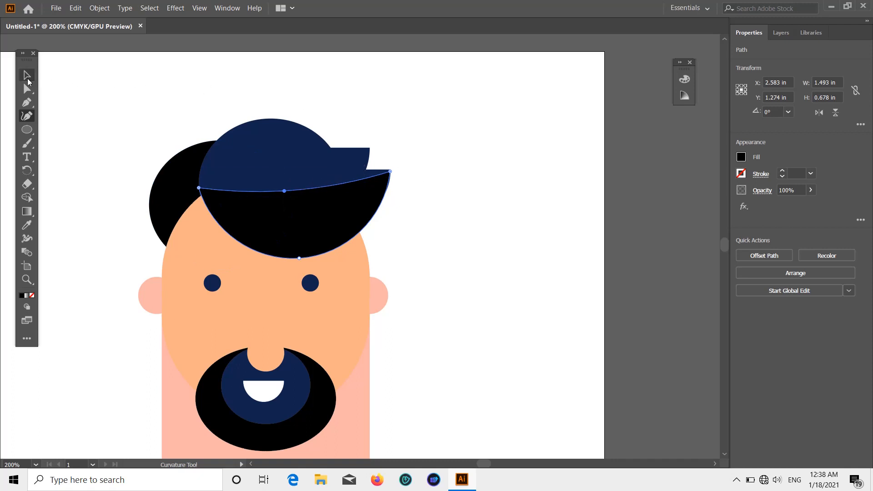
left_click(27, 75)
scroll(596, 267, "down", 1)
- Shift the black shape's right tip outward to the dark blue edge, making the shape about 1.494 in wide
left_click(27, 116)
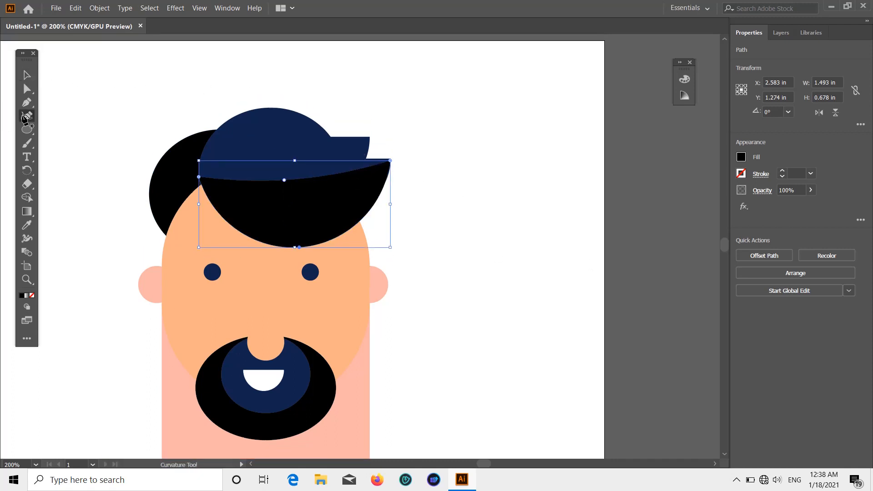
scroll(392, 163, "up", 2)
scroll(393, 170, "up", 8)
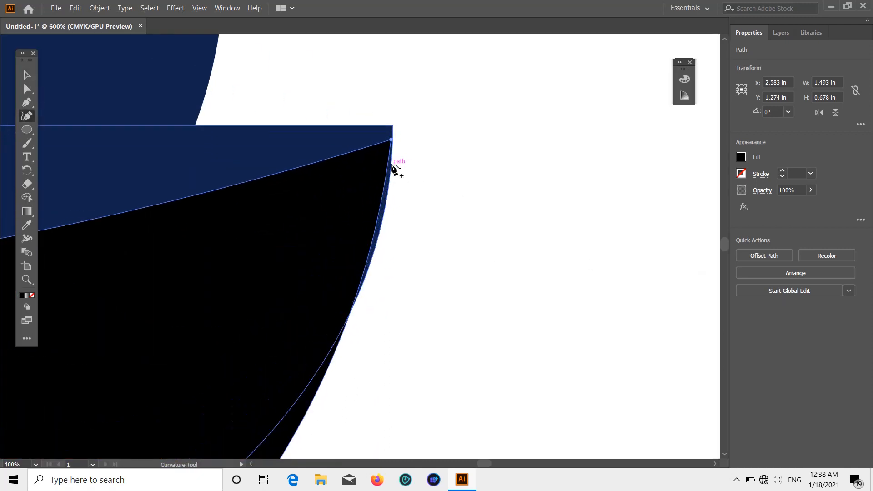
scroll(357, 76, "up", 3)
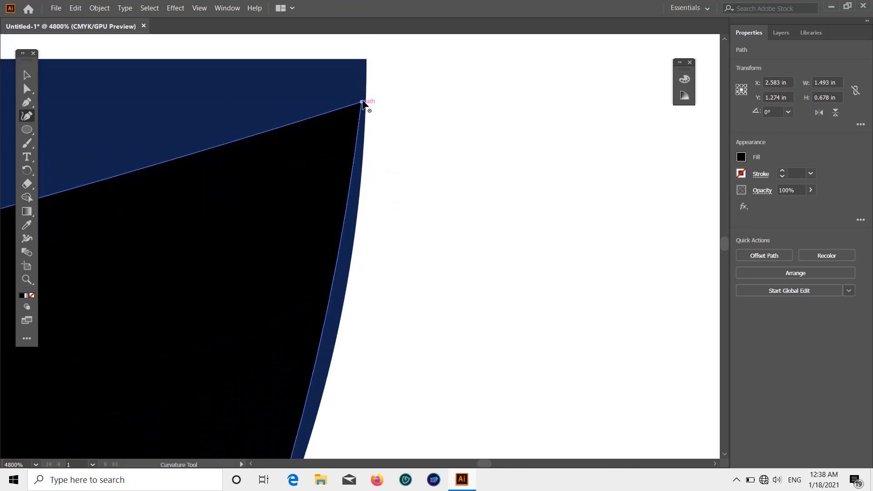
left_click_drag(362, 102, 366, 101)
- Add a curvature point just below the black shape's right tip and pull it outward to match the dark blue edge
scroll(369, 96, "down", 8)
scroll(325, 96, "up", 3)
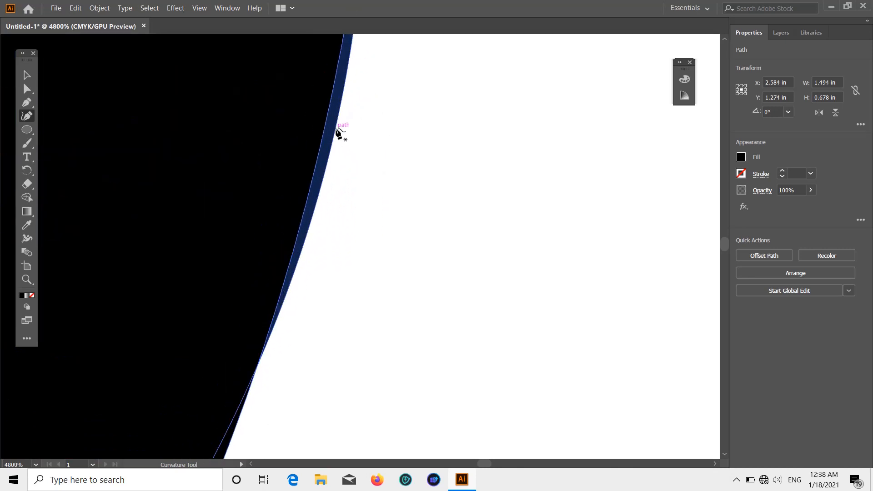
scroll(341, 134, "up", 4)
left_click_drag(344, 132, 352, 133)
scroll(352, 133, "down", 7)
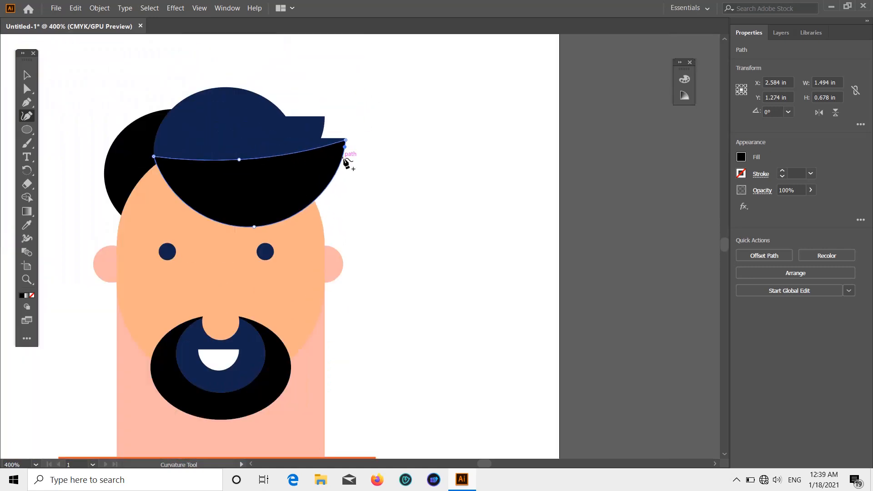
left_click(21, 75)
scroll(97, 156, "down", 2)
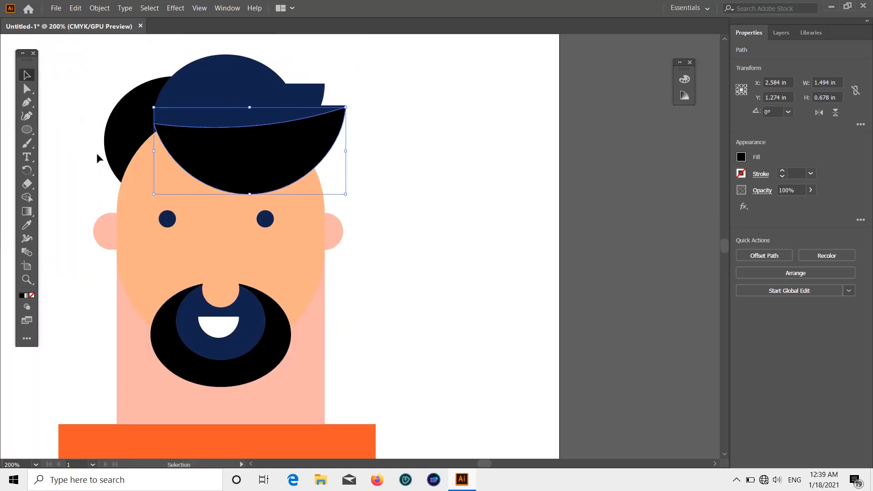
scroll(103, 186, "up", 4)
left_click(26, 129)
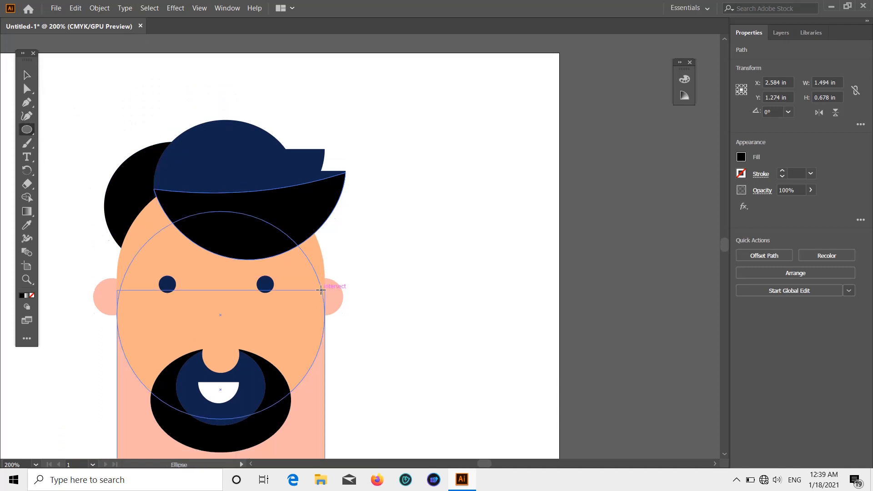
left_click(30, 130)
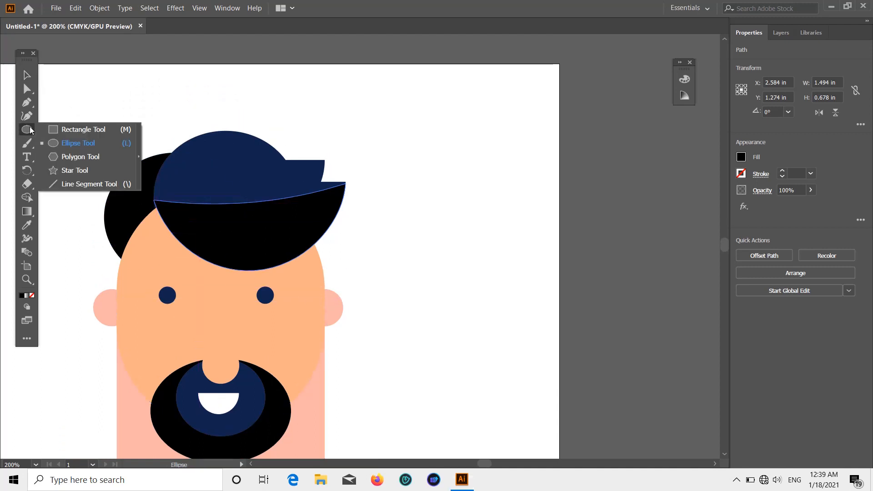
left_click(80, 144)
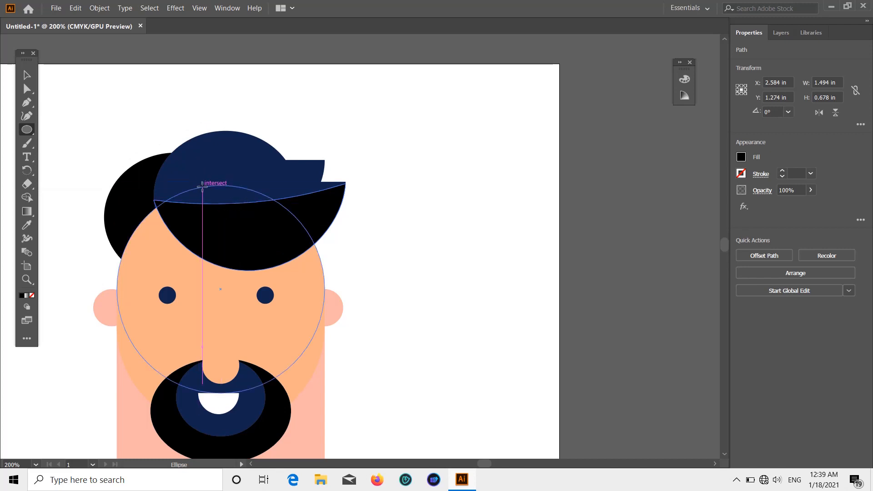
left_click(27, 76)
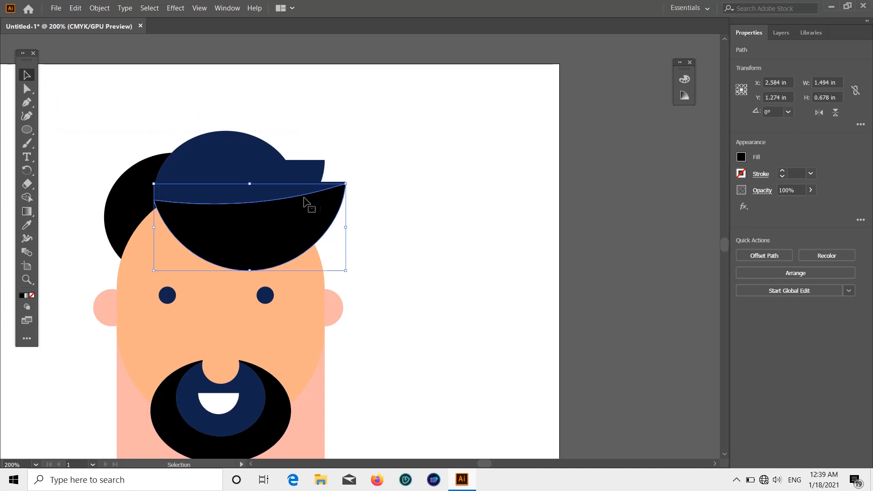
- Bring the wide dark blue half circle in front of the black fringe shape and deselect it
left_click(432, 191)
right_click(266, 191)
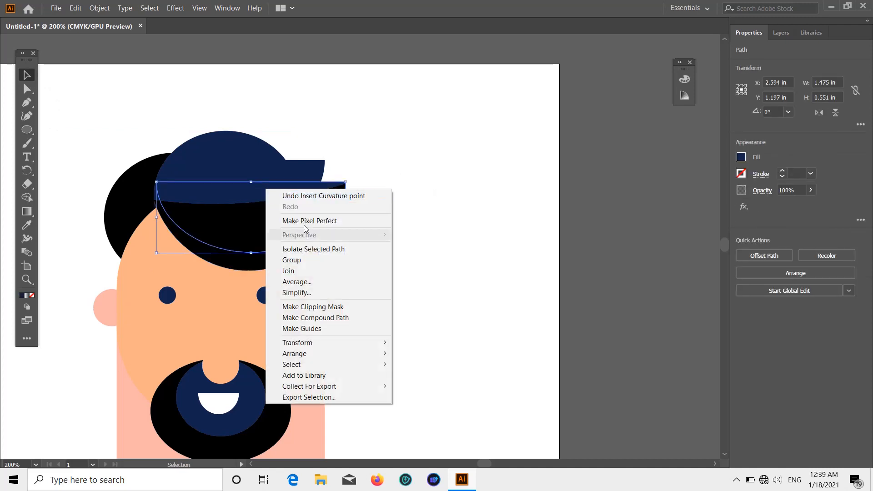
mouse_move(363, 353)
left_click(422, 364)
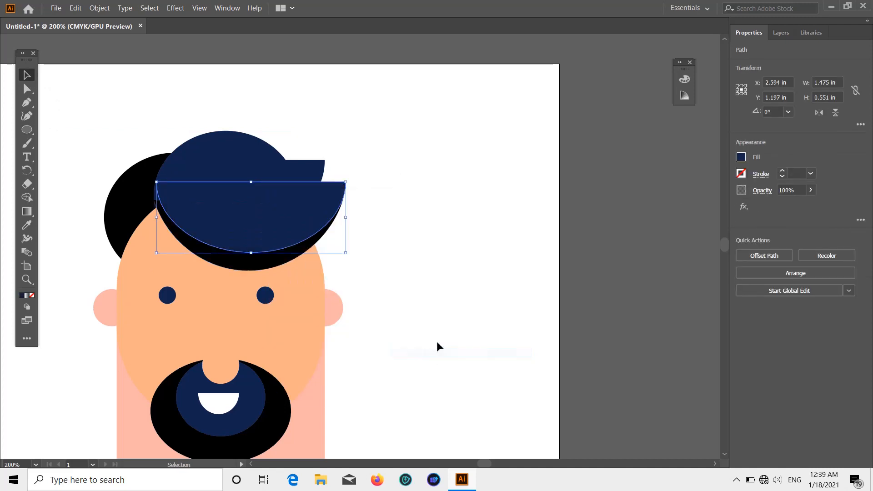
left_click(632, 216)
- Bulge the left side of the wide dark blue half circle outward to the hair ellipse's edge, making it about 1.498 by 0.557 in
left_click(207, 229)
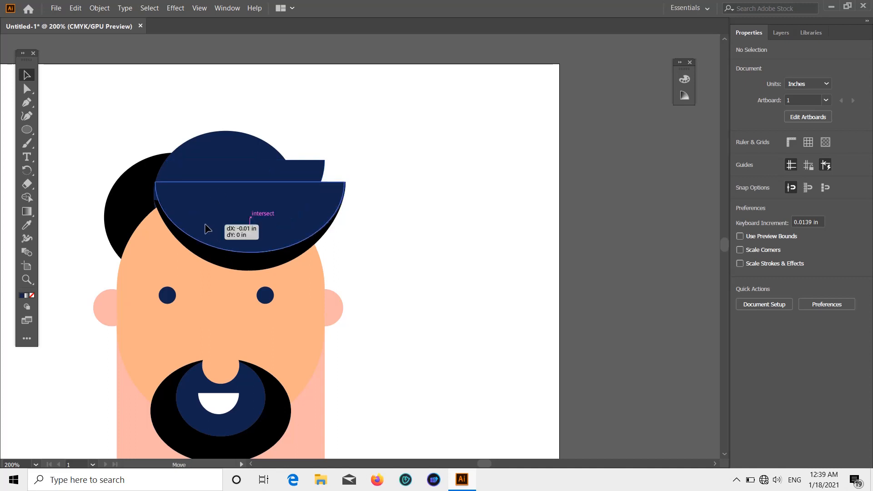
left_click_drag(215, 227, 216, 228)
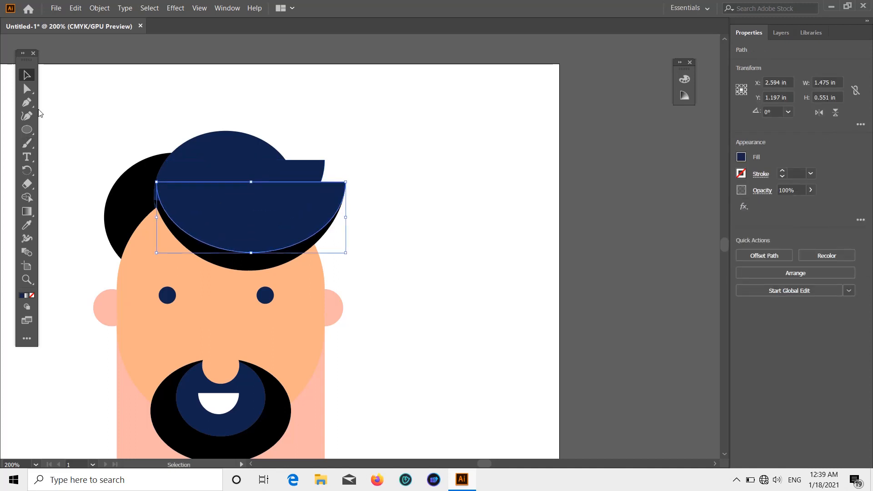
left_click(27, 115)
scroll(159, 193, "up", 4)
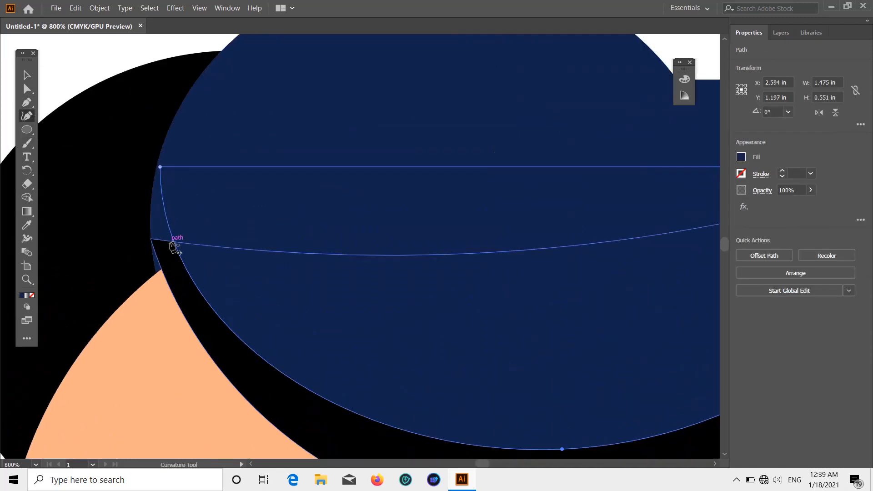
left_click_drag(166, 243, 151, 249)
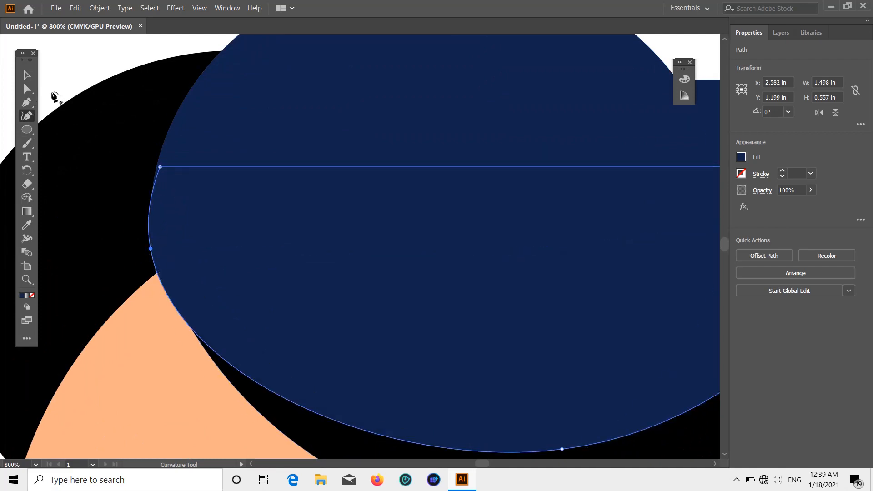
left_click(28, 75)
scroll(198, 124, "down", 4)
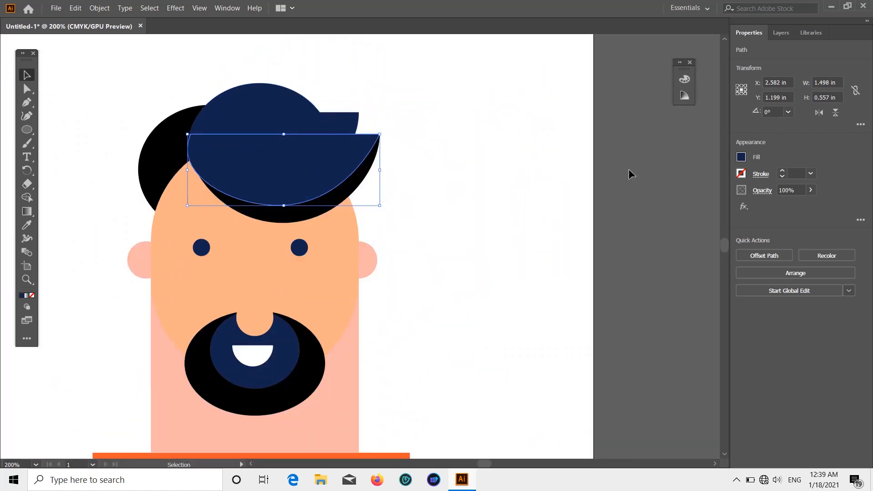
left_click(642, 167)
- Lower the right corner of the wide dark blue shape onto the black shape's tip with the Curvature tool
scroll(642, 167, "down", 1)
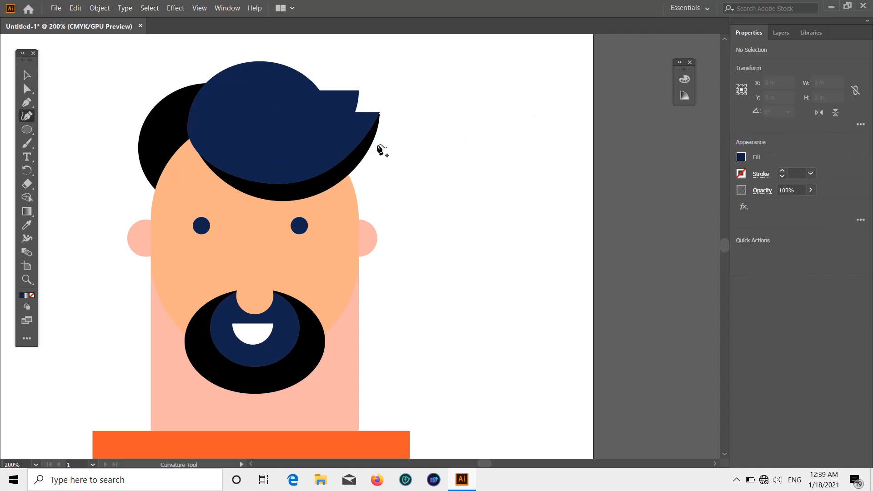
scroll(390, 121, "up", 6)
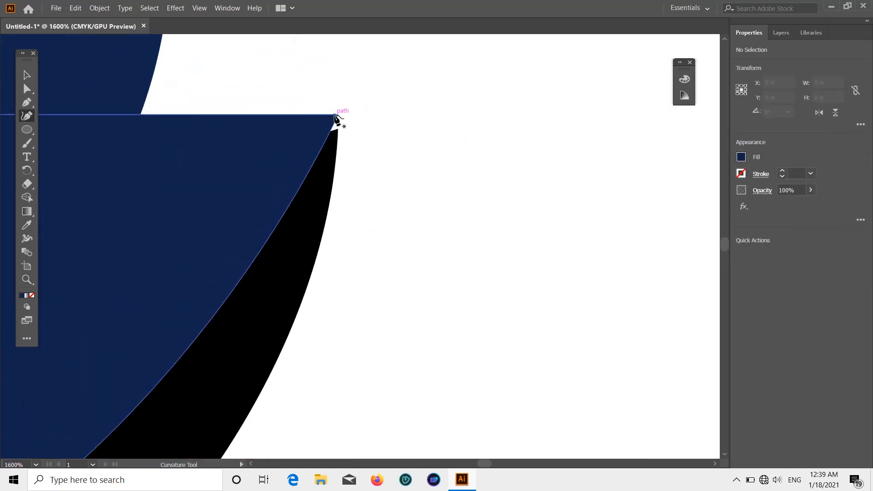
left_click(26, 75)
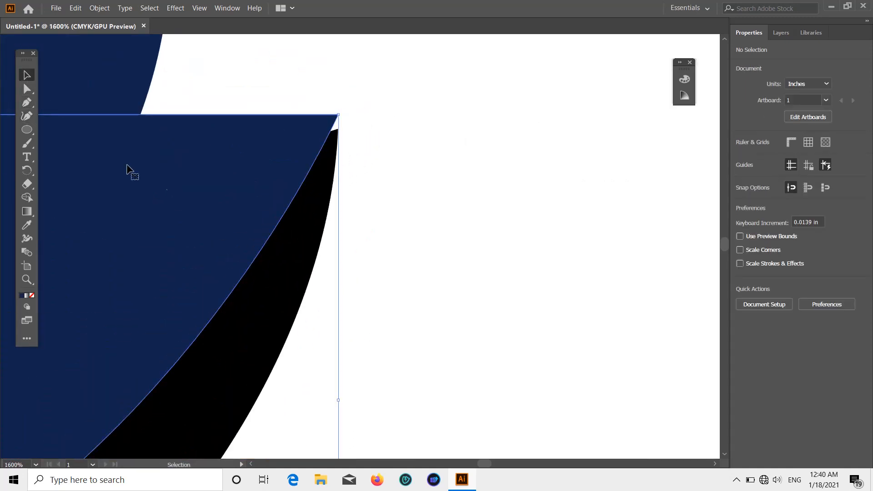
left_click(129, 170)
key("shift+grave")
left_click_drag(338, 114, 338, 130)
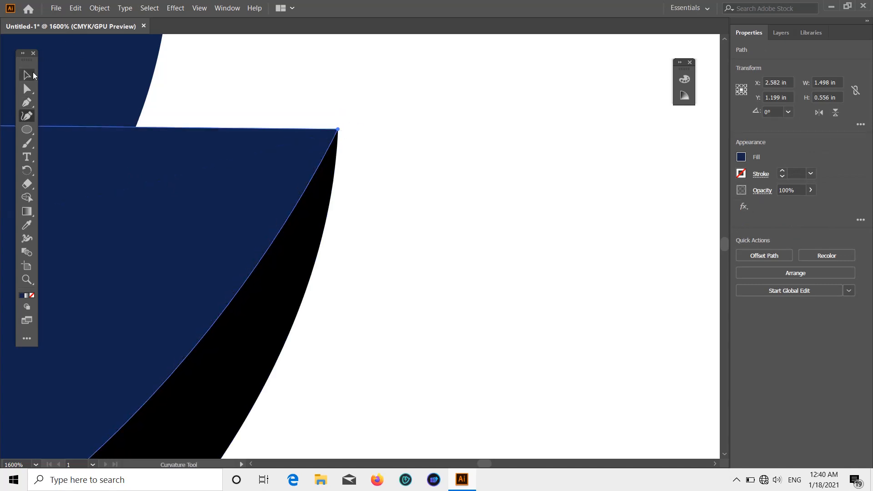
- Deselect the wide dark blue hair shape and examine the whole character's head and hair
left_click(32, 74)
scroll(261, 145, "down", 8)
scroll(101, 137, "up", 2)
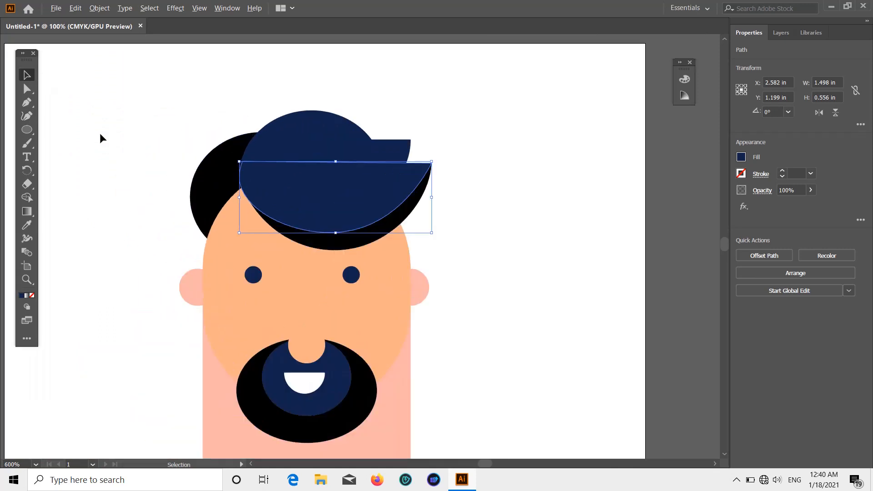
scroll(346, 181, "down", 3)
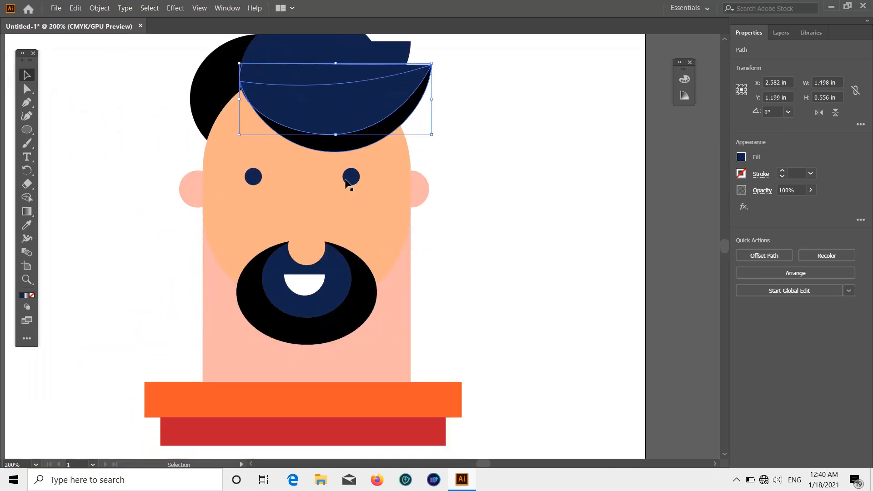
scroll(346, 187, "up", 1)
left_click(133, 110)
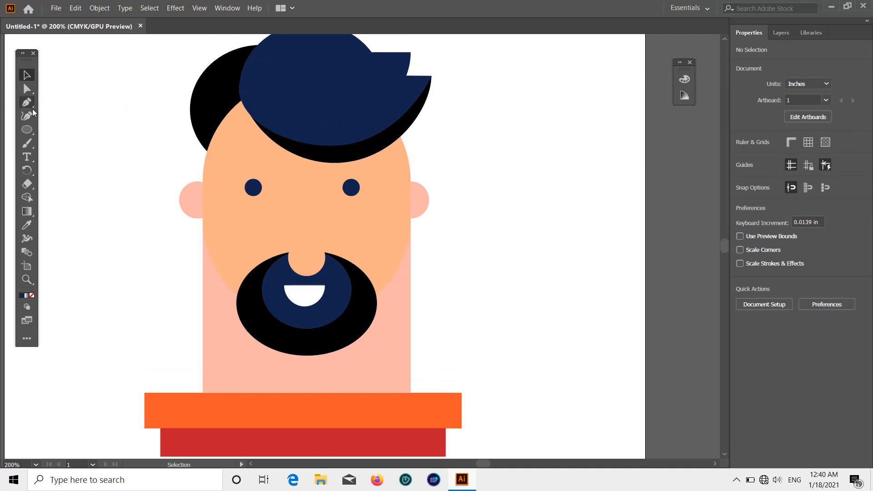
left_click(24, 116)
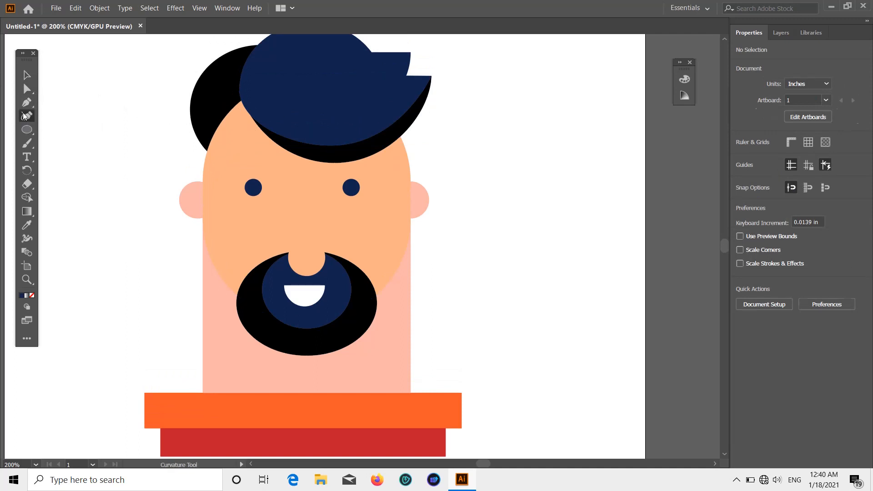
left_click(28, 80)
scroll(174, 108, "down", 1)
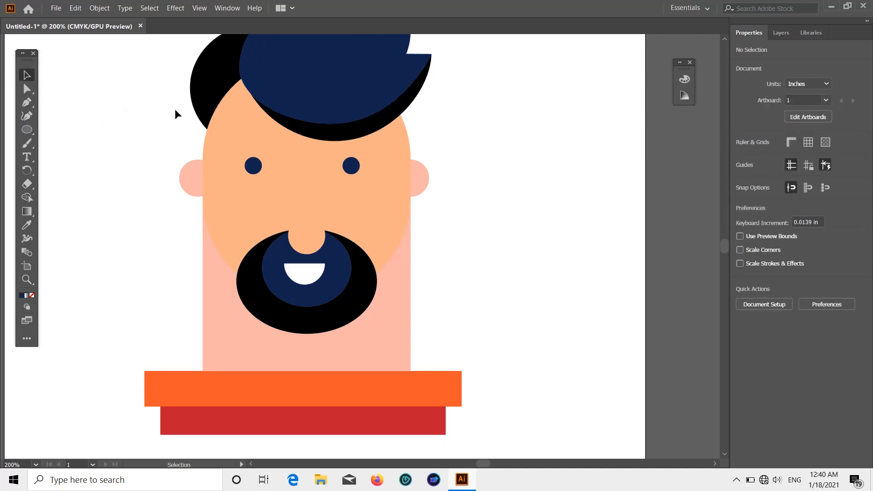
scroll(174, 109, "up", 1)
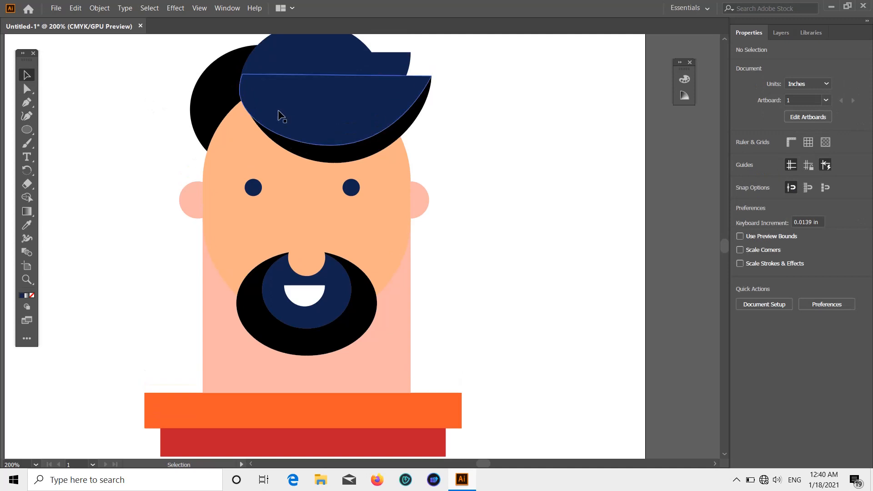
- Draw a closed curved shape about 1.541 by 0.414 in across the upper forehead with the Pen tool, starting at the fringe's lower left edge
left_click(27, 103)
scroll(240, 135, "down", 3)
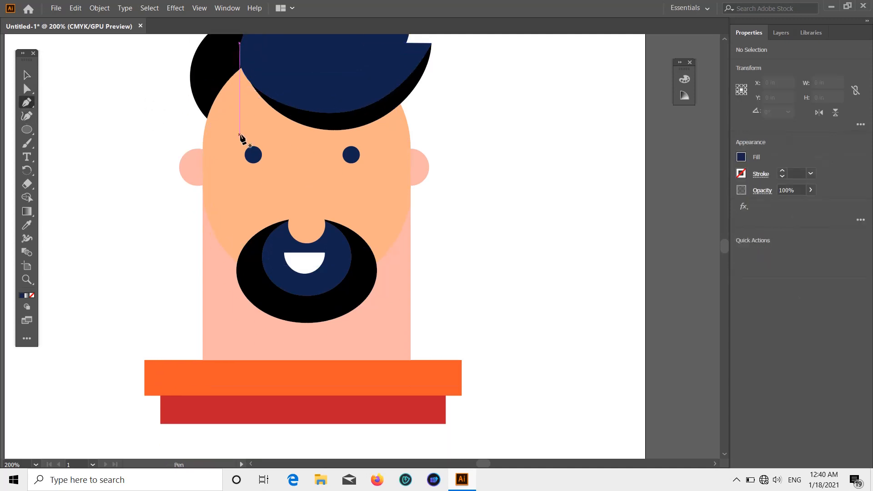
left_click(269, 97)
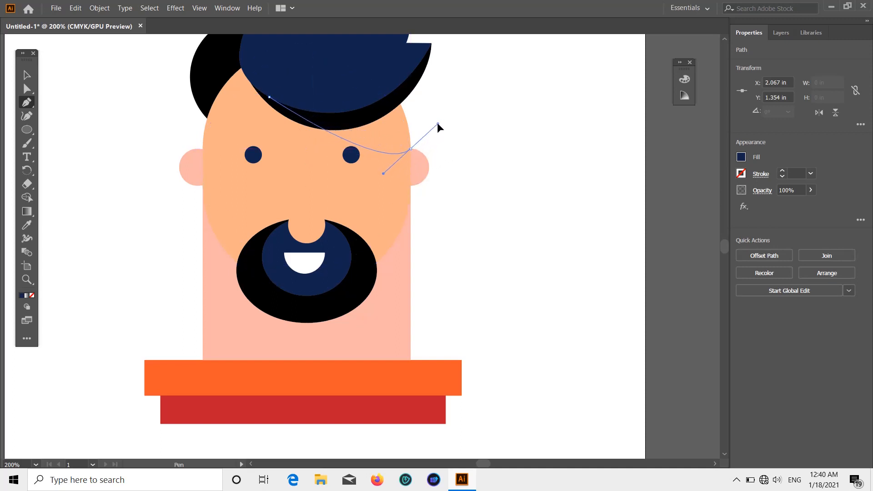
left_click_drag(479, 129, 543, 137)
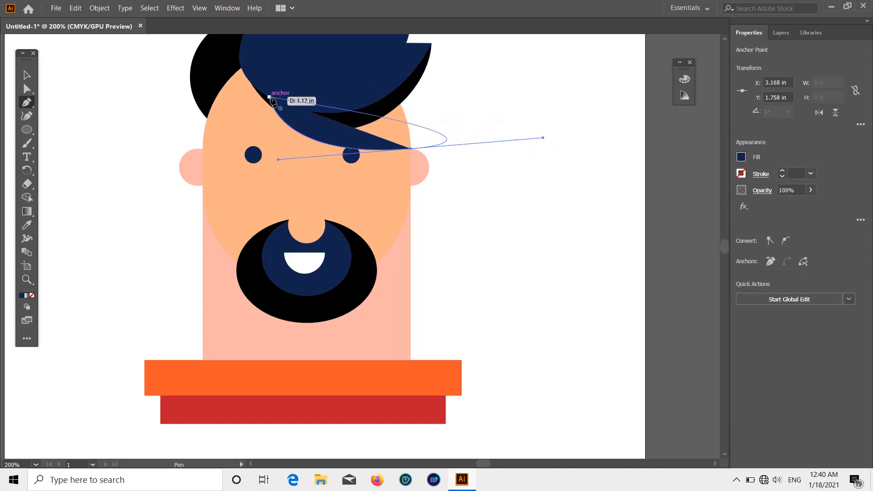
left_click(400, 104)
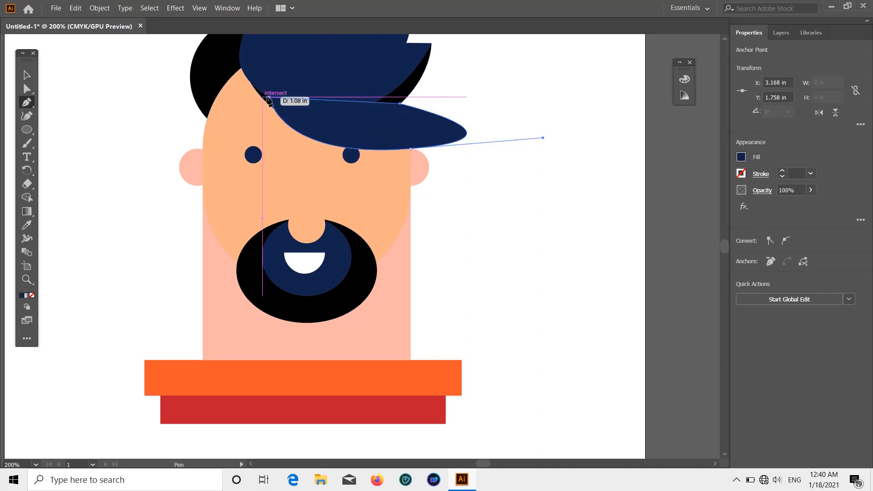
left_click(269, 97)
key("v")
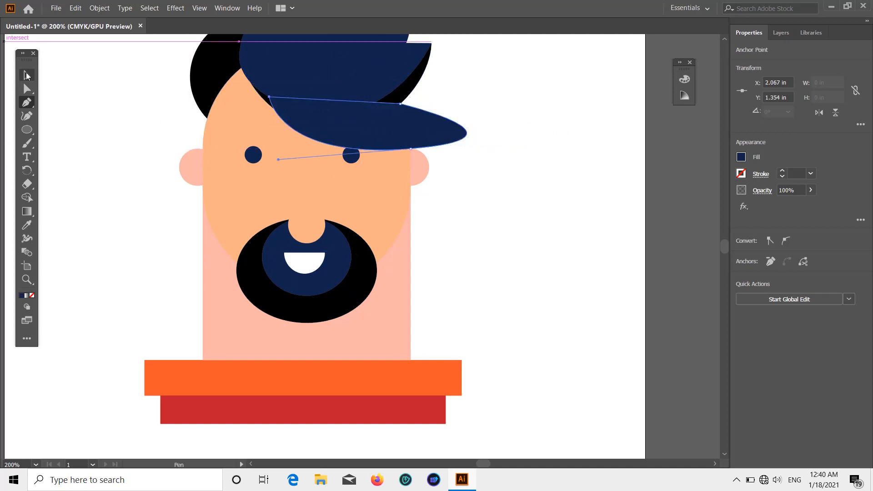
- Fill the new forehead shape with the light pink sampled from the left ear
left_click(356, 138)
key("i")
left_click(203, 165)
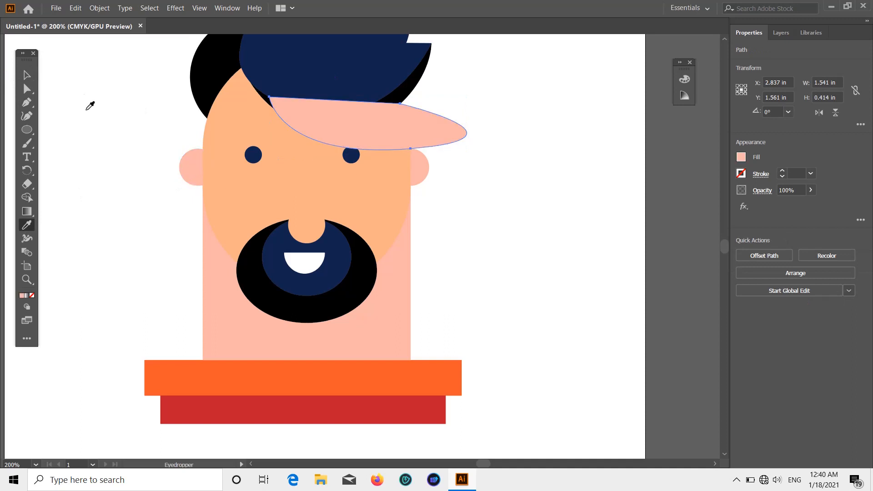
left_click(26, 75)
scroll(443, 151, "up", 1)
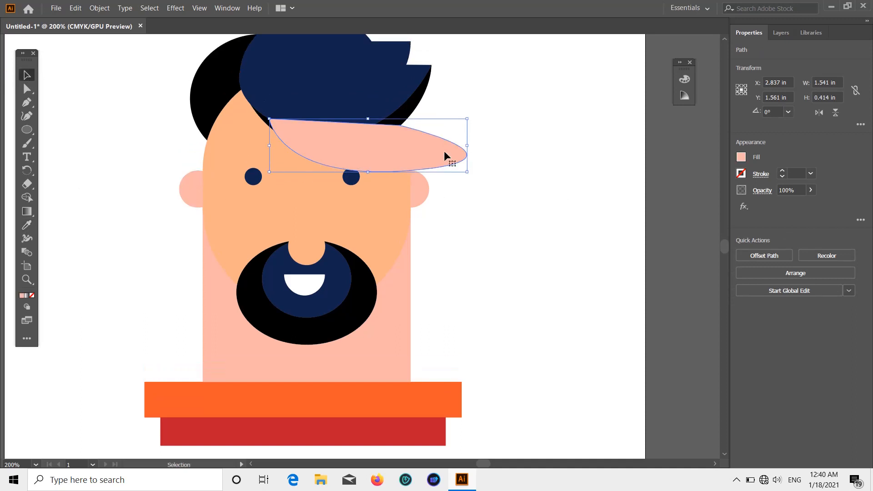
- Pull the pink forehead shape's right tip inward and up to the fringe near the head's right edge with the Curvature tool
left_click(29, 117)
left_click(26, 101)
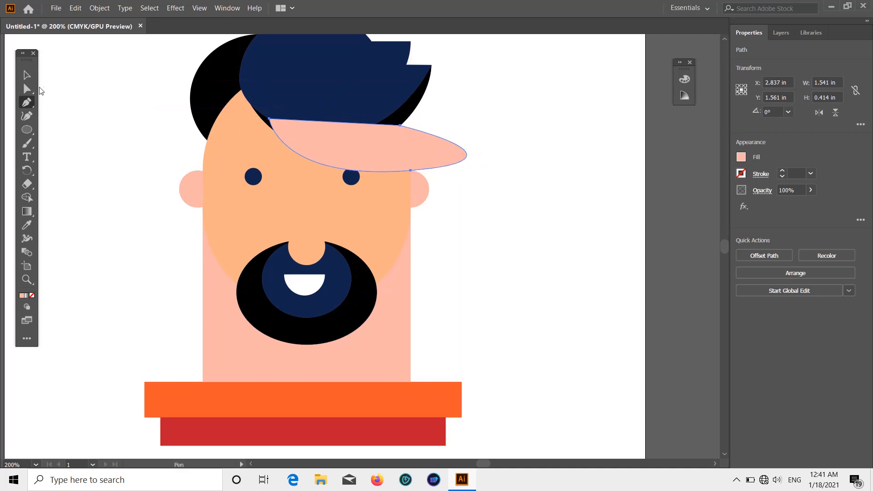
left_click(466, 154)
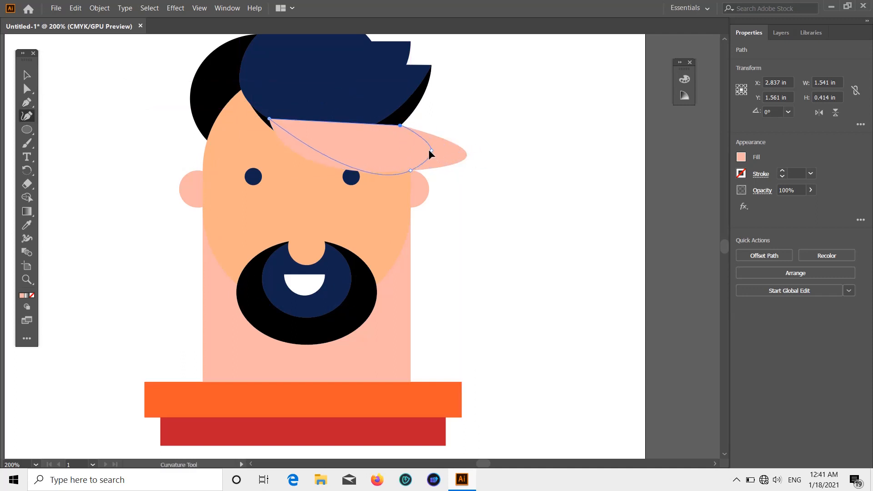
left_click_drag(410, 145, 405, 126)
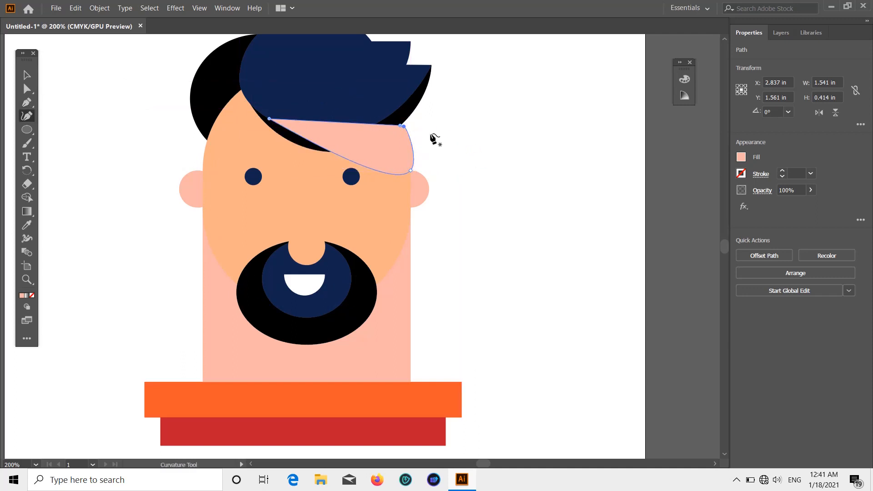
scroll(425, 153, "up", 2)
scroll(425, 153, "down", 2)
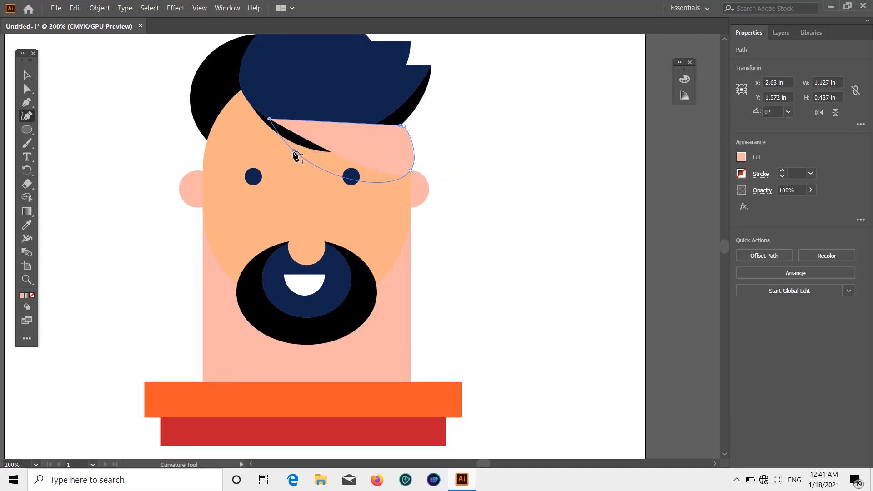
- Bulge the pink shape's lower left edge outward and move its upper right point onto the black fringe, making it about 1.113 by 0.495 in
left_click_drag(291, 151, 291, 149)
scroll(427, 156, "up", 3)
scroll(412, 182, "up", 2)
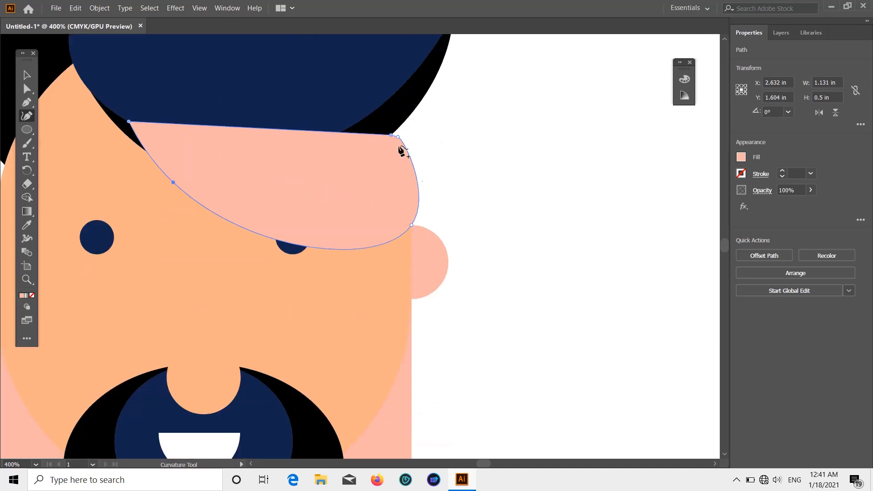
left_click_drag(397, 136, 382, 126)
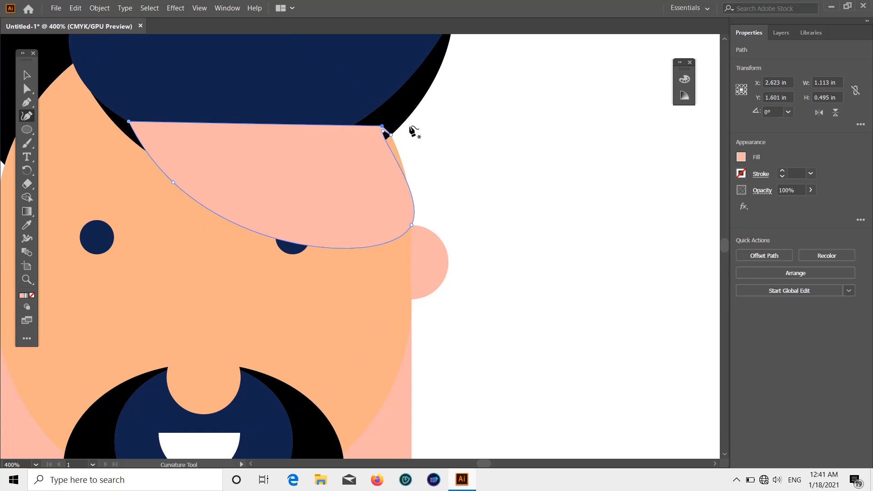
left_click(32, 102)
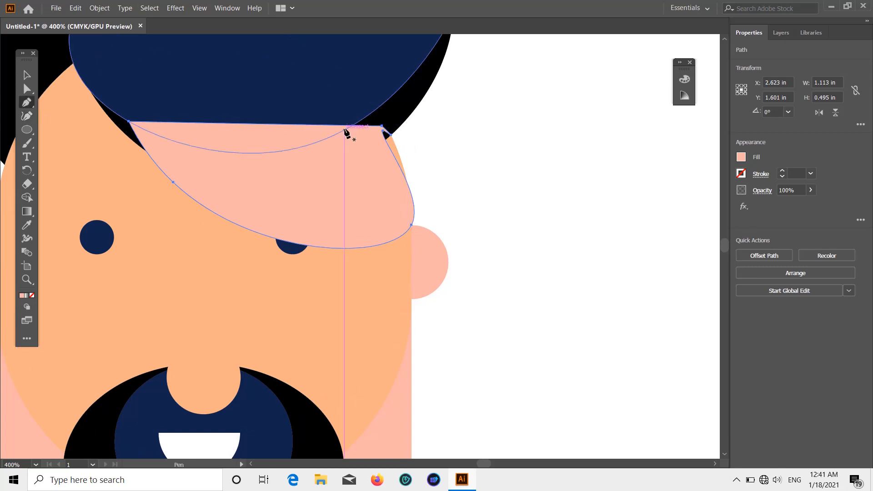
left_click(385, 130)
key("ctrl+z")
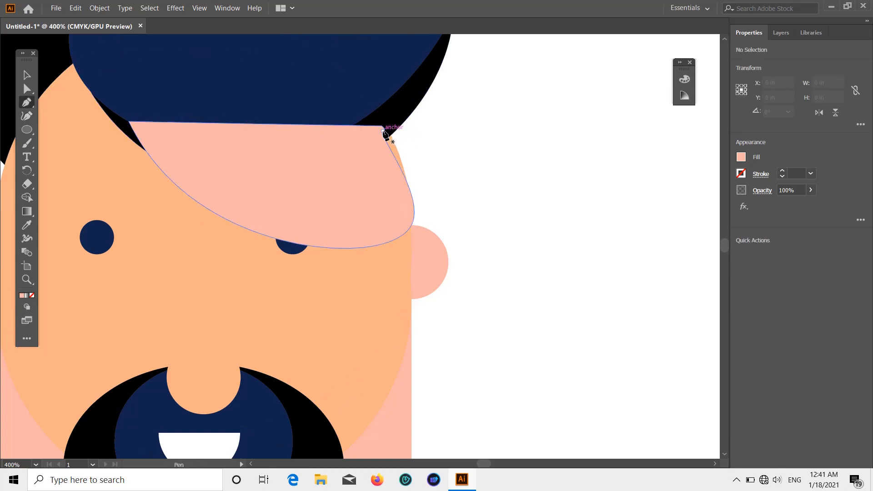
left_click(383, 131)
key("ctrl+z")
scroll(386, 128, "up", 4)
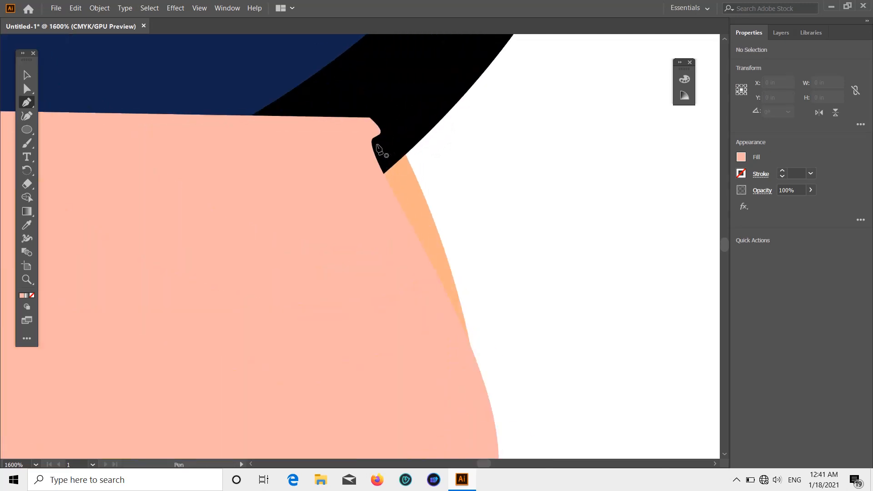
left_click(373, 138)
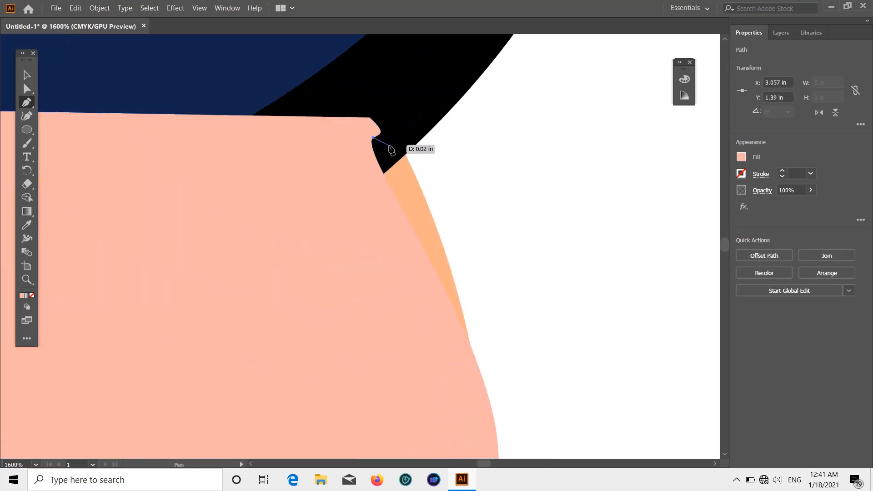
key("ctrl+z")
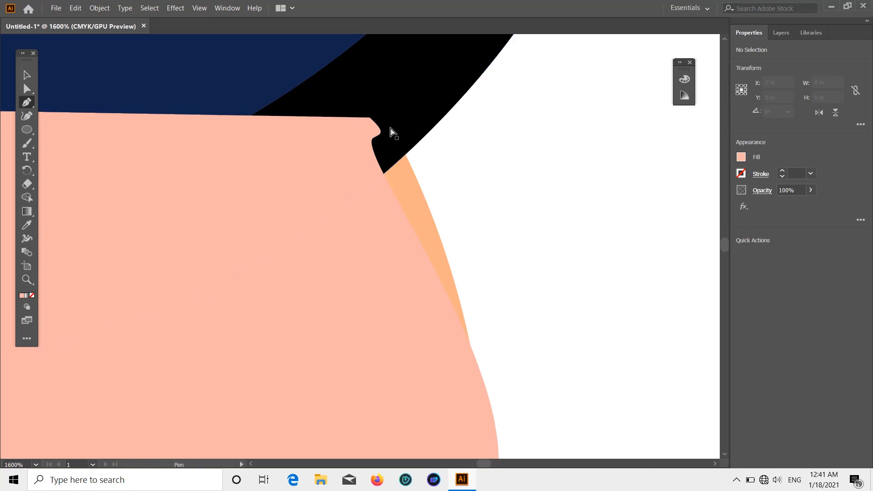
- Add a curvature point below the pink shape's upper right notch and pull it to where the black fringe meets the head's edge
scroll(436, 158, "down", 3)
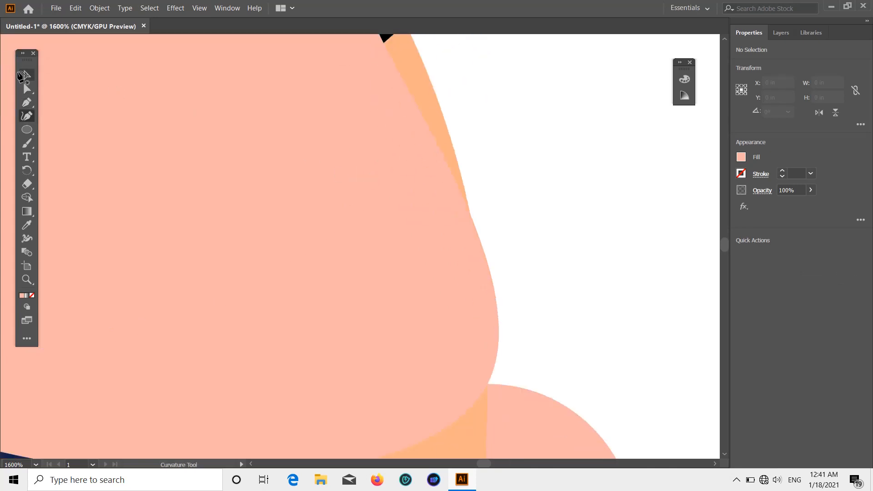
left_click(21, 76)
left_click(411, 180)
scroll(406, 187, "up", 3)
key("shift+asciitilde")
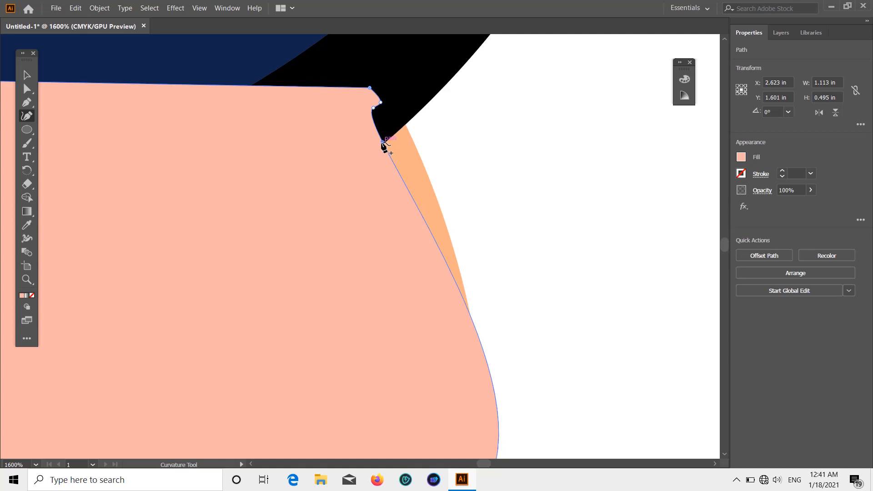
left_click_drag(382, 143, 406, 125)
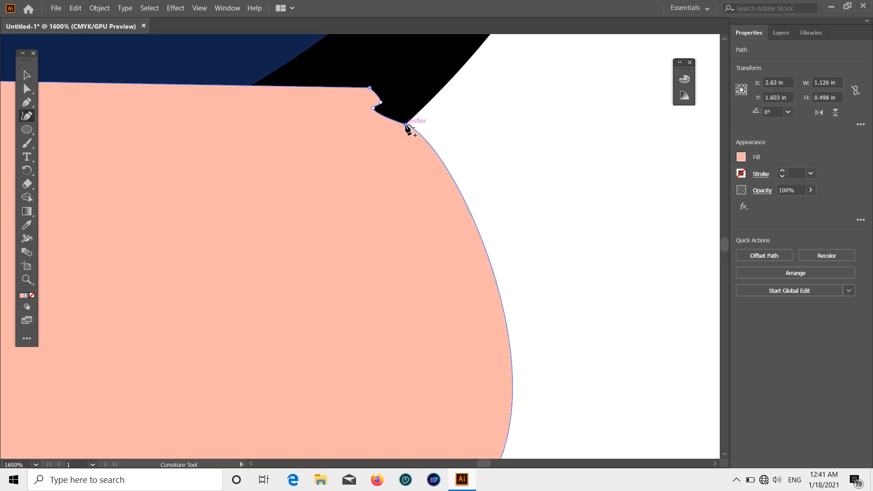
scroll(452, 173, "down", 4)
scroll(492, 287, "down", 1)
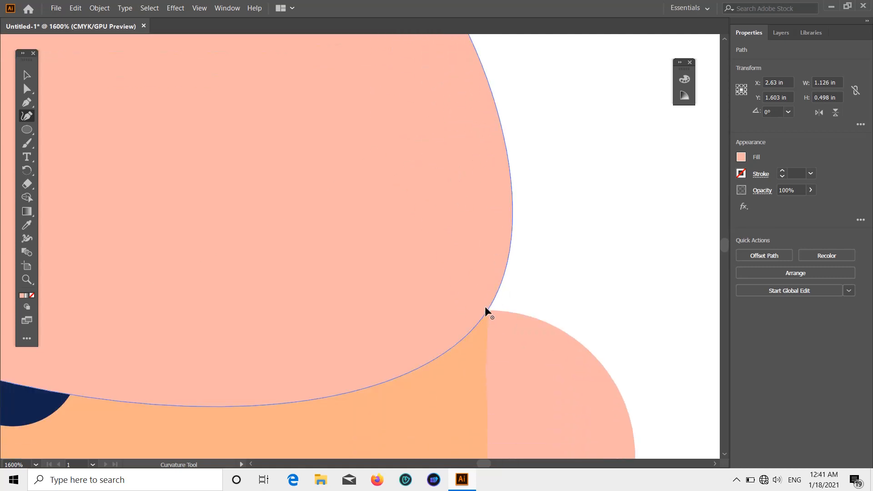
- Narrow the pink forehead shape from its right side to about 1.087 in wide and deselect it
left_click(27, 76)
scroll(291, 141, "down", 4)
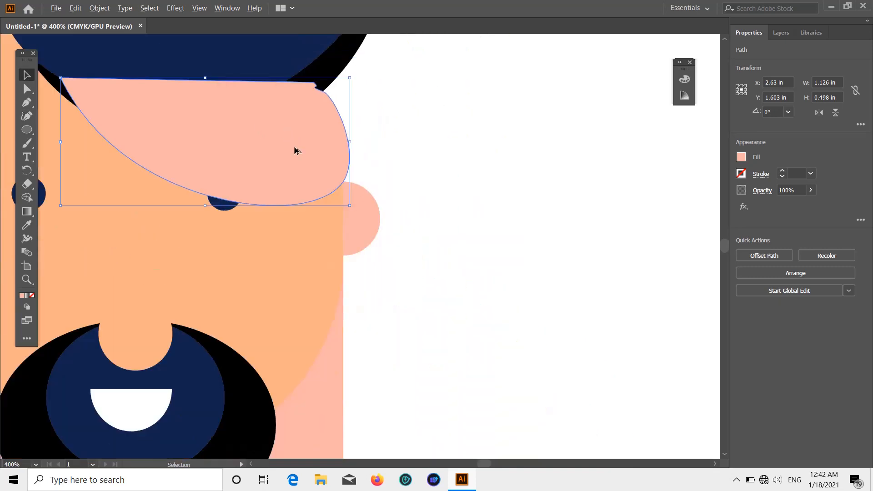
left_click_drag(352, 143, 316, 126)
left_click(389, 134)
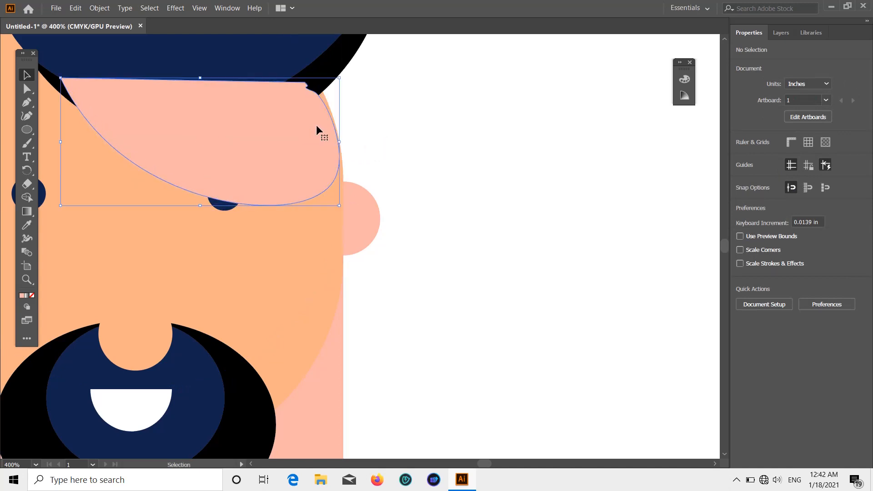
- Move the pink shape's upper right curve point outward to the corner between the black fringe and the head's edge
scroll(301, 141, "up", 2)
left_click(28, 116)
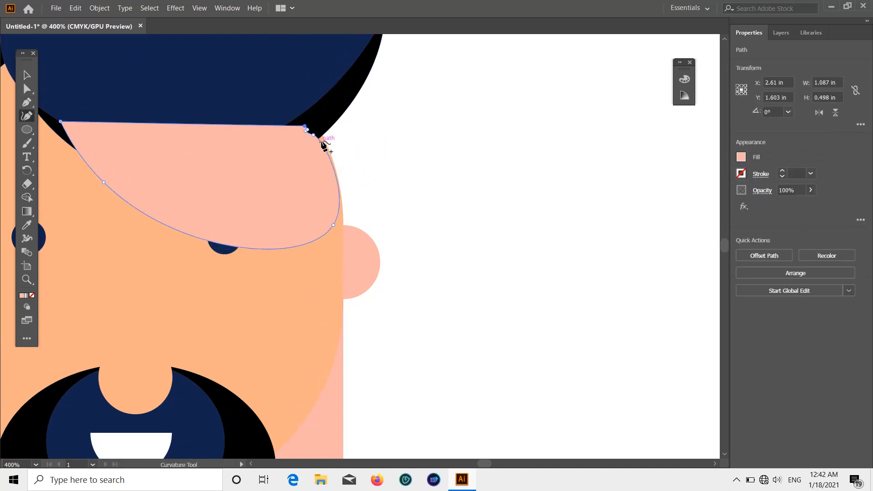
left_click_drag(316, 136, 322, 136)
key("alt")
key("ctrl")
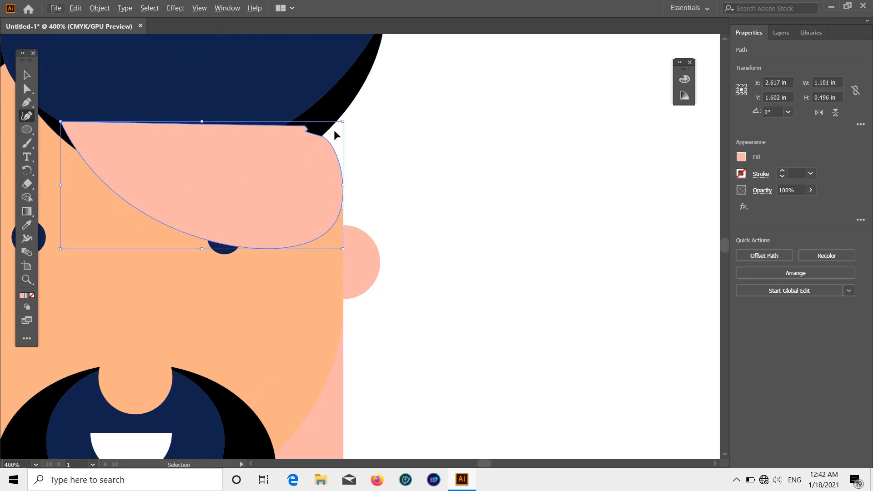
- Move the pink forehead shape's lower right anchor out to the head's edge above the ear and adjust the right side's handles
left_click(27, 102)
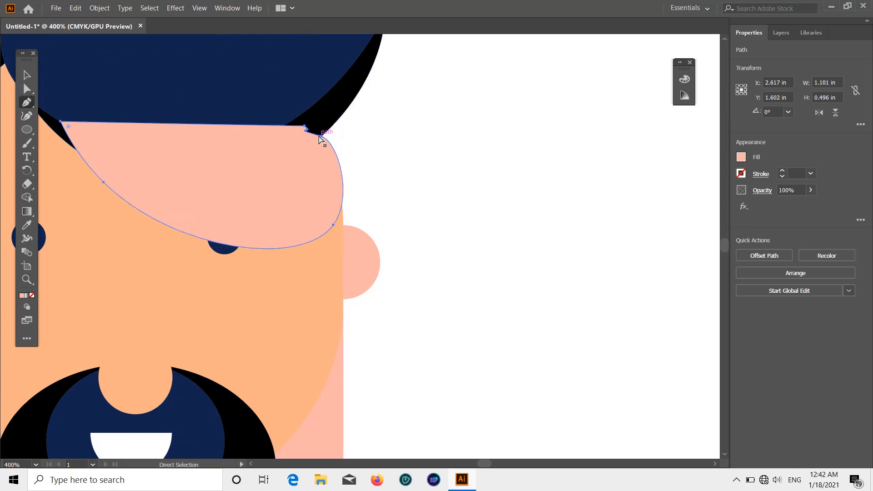
left_click(320, 136, "ctrl")
left_click_drag(339, 142, 338, 152)
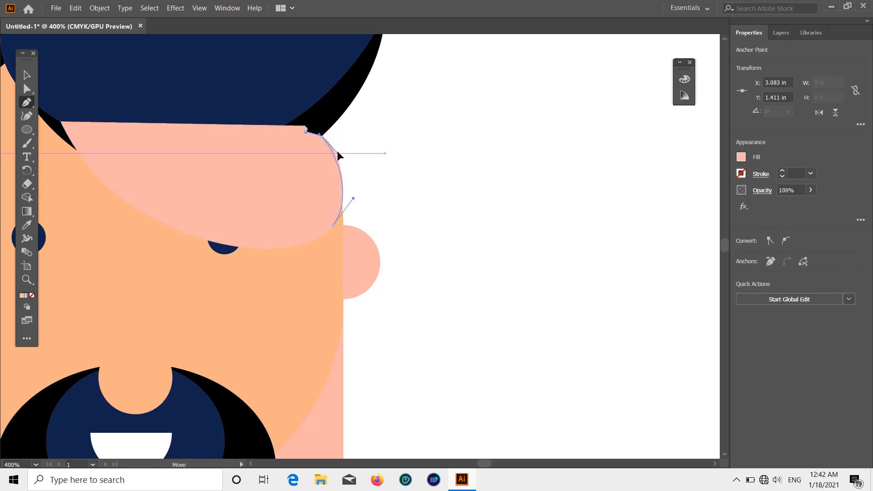
left_click_drag(353, 198, 343, 189)
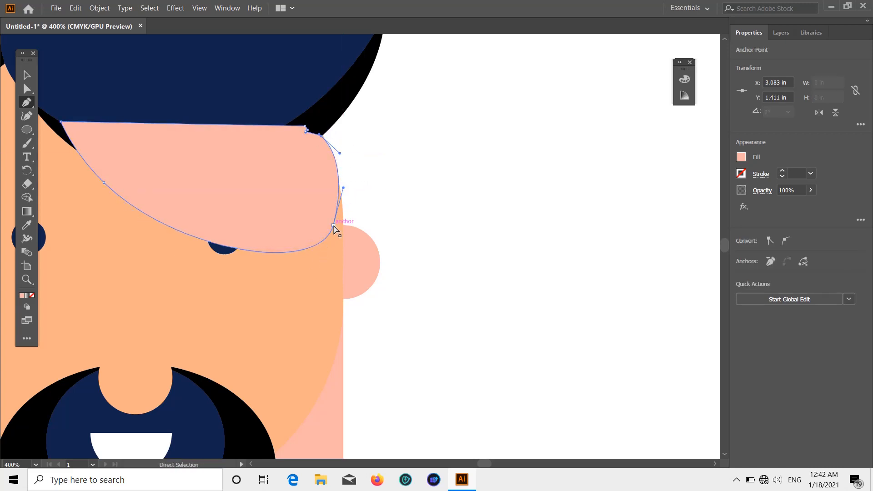
left_click_drag(334, 225, 344, 226)
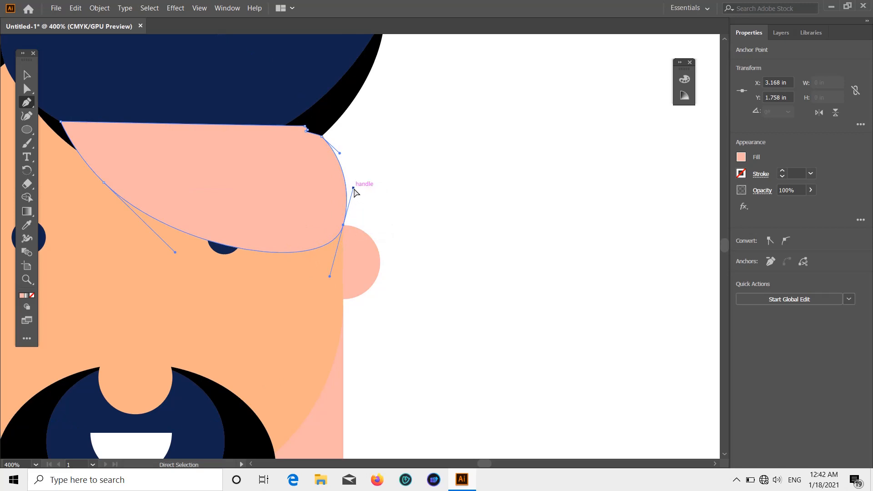
- Straighten the handles along the pink shape's right side so it follows the head's outline down to the ear, and deselect it
left_click_drag(353, 188, 331, 154)
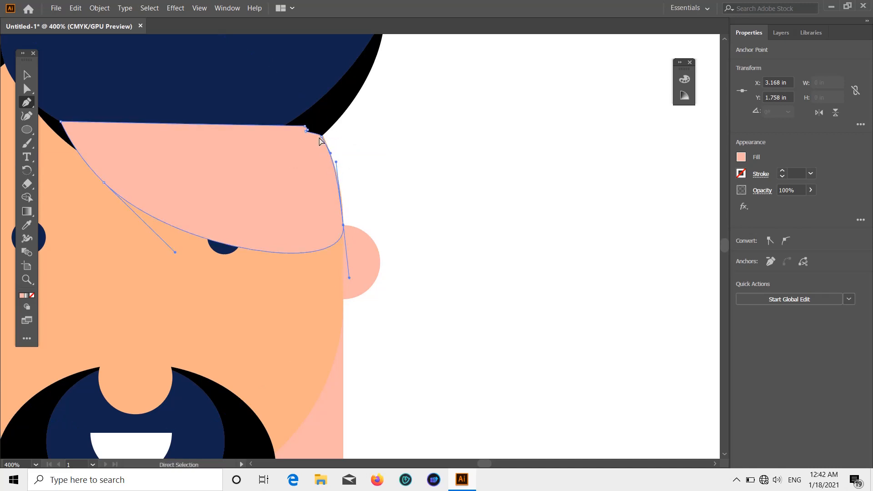
left_click(322, 136, "ctrl")
left_click_drag(336, 163, 343, 162)
scroll(366, 152, "down", 2)
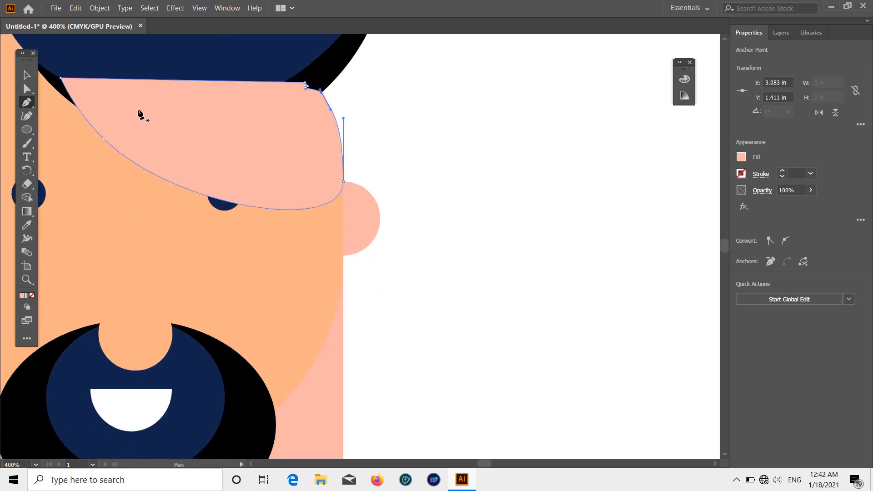
left_click(24, 72)
scroll(209, 148, "down", 2)
scroll(211, 151, "down", 3)
scroll(210, 158, "up", 1)
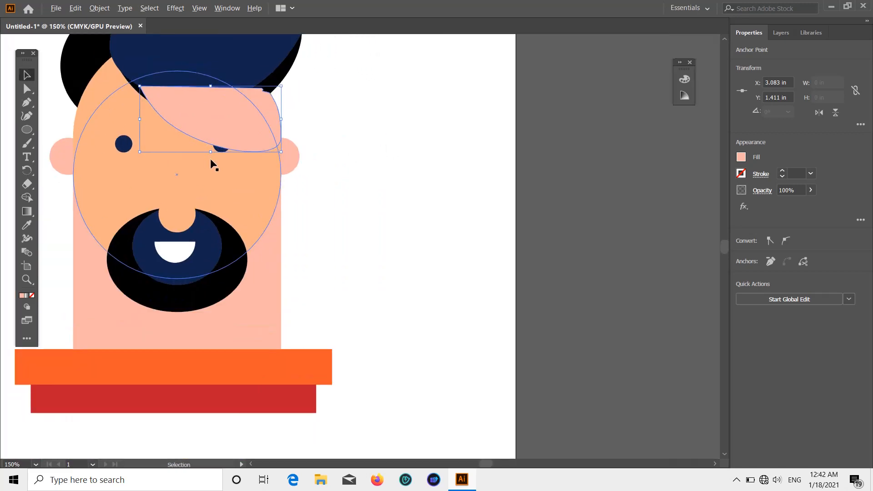
scroll(209, 91, "up", 2)
left_click(554, 183)
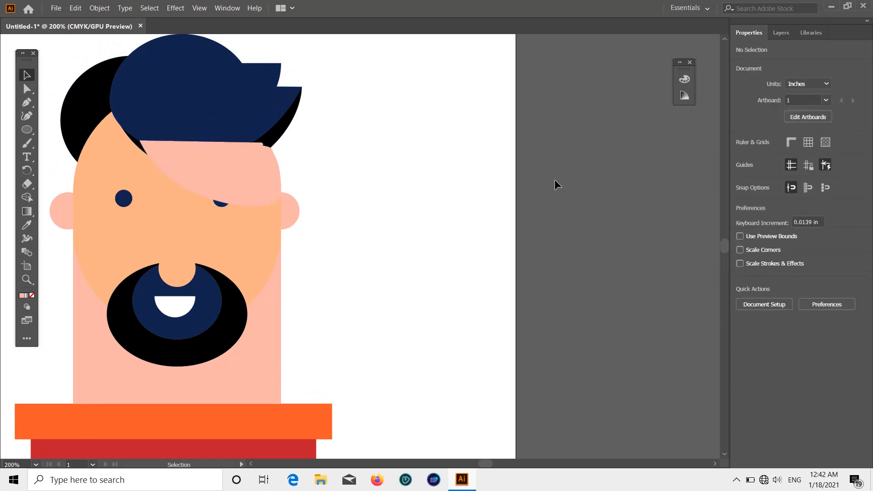
scroll(555, 184, "up", 1)
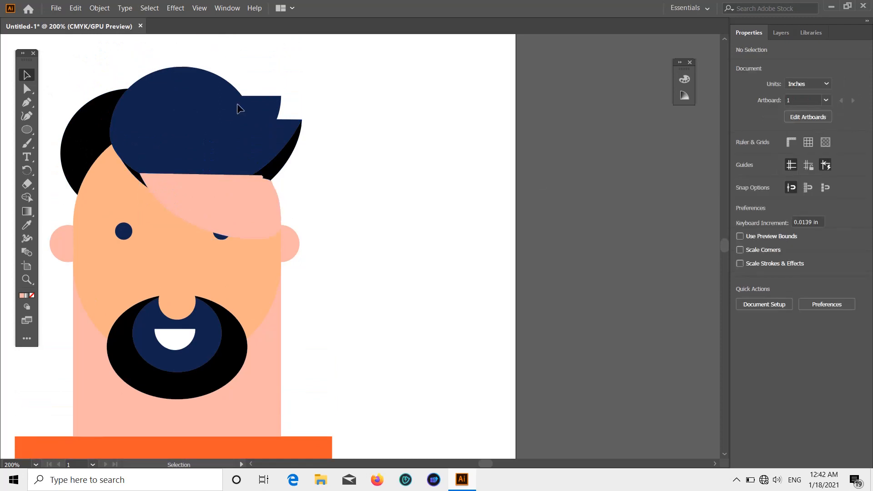
- Bring the navy hair ellipse, the navy hair pieces and the black fringe to the front, over the pink forehead shape
left_click(186, 84)
left_click(279, 112, "shift")
left_click(288, 135, "shift")
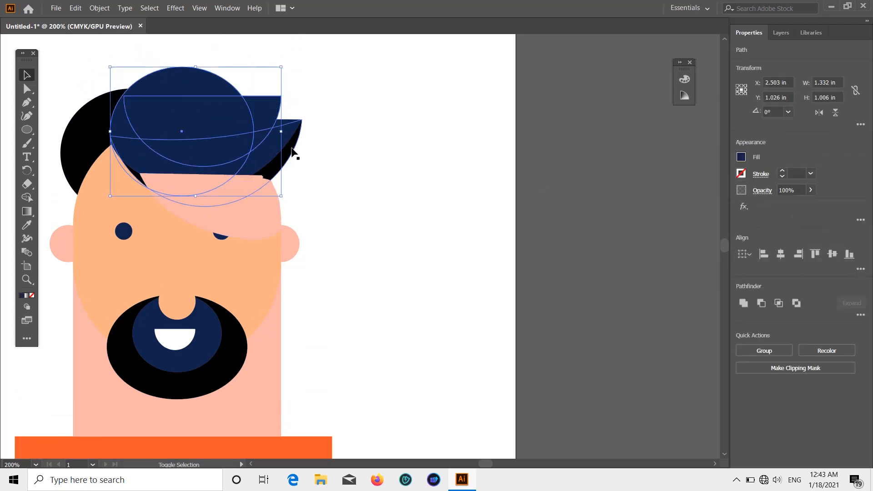
right_click(278, 135)
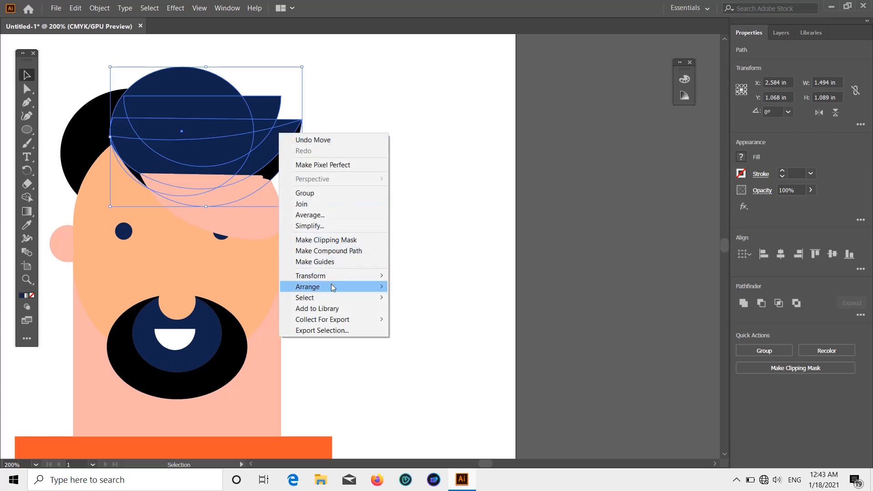
mouse_move(346, 287)
left_click(400, 287)
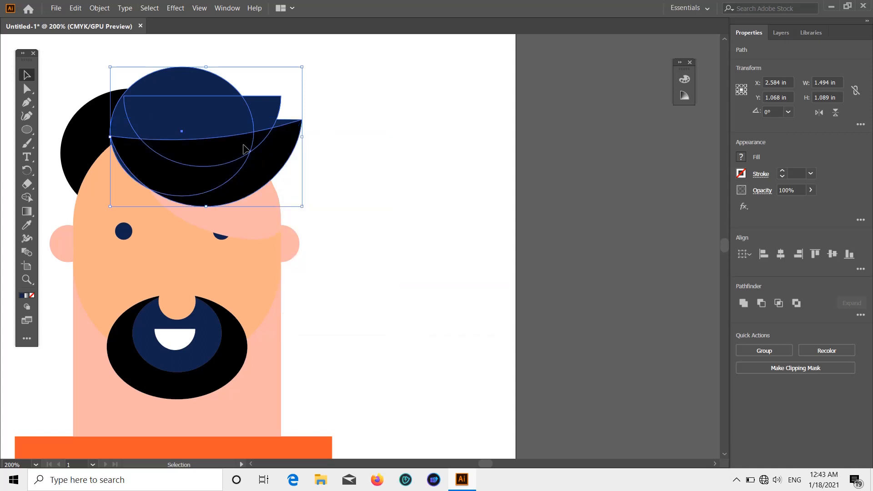
scroll(604, 173, "down", 1)
left_click(603, 177)
- Shift the eye under the pink shape slightly inward and downward and bring it to the front
left_click_drag(221, 229, 213, 235)
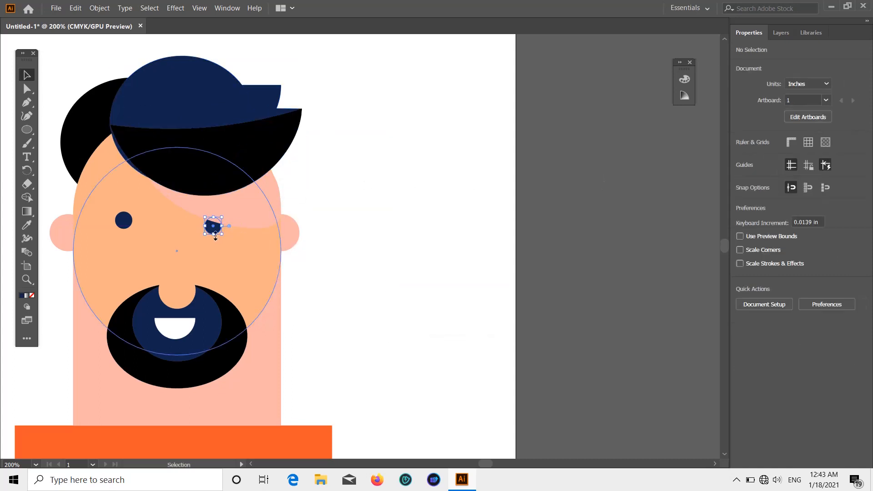
right_click(215, 231)
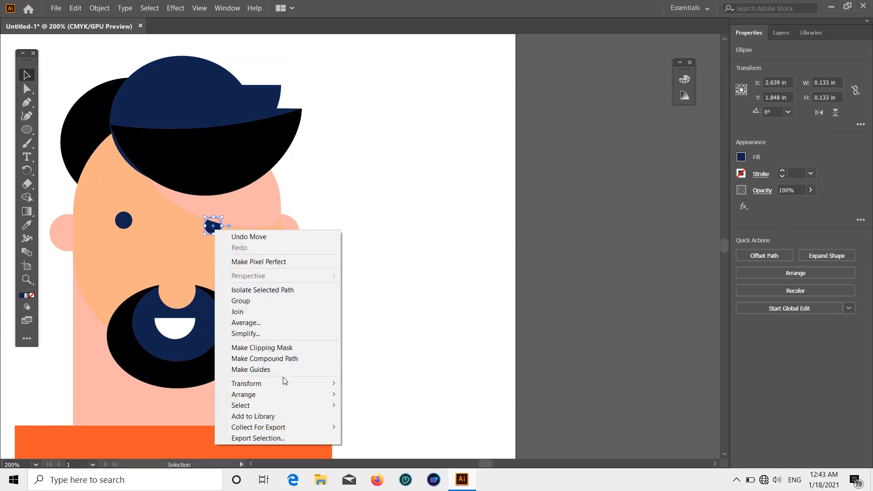
mouse_move(293, 393)
left_click(362, 394)
left_click(361, 238)
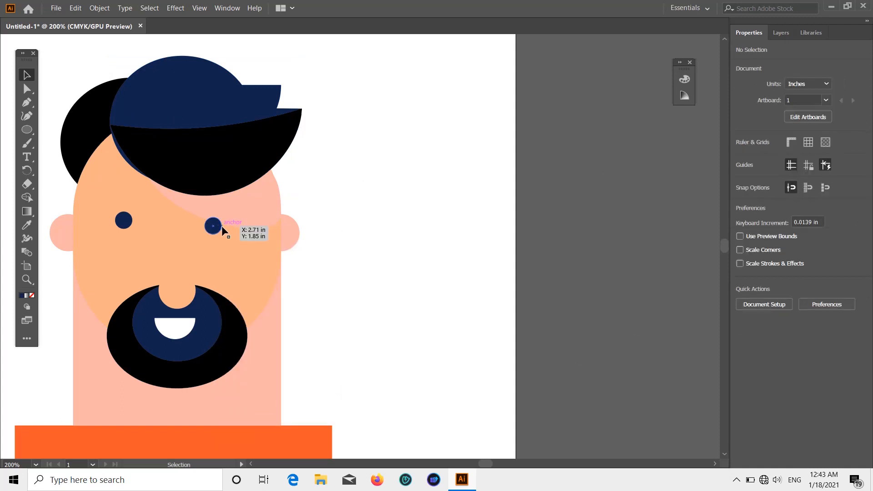
- Lower both eyes below the pink shadow to roughly the same height, centring the one under the fringe at about X 2.684, Y 1.915 in
left_click_drag(221, 225, 228, 234)
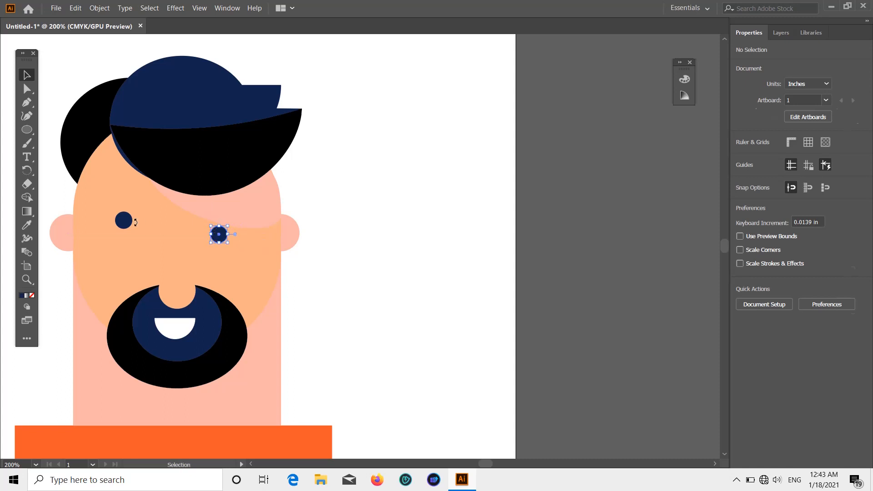
left_click_drag(125, 221, 126, 238)
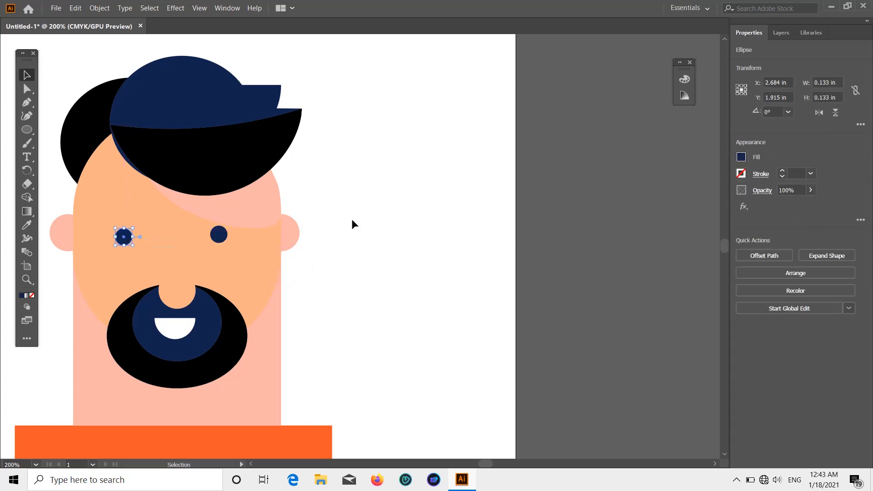
scroll(500, 211, "down", 1)
left_click(552, 225)
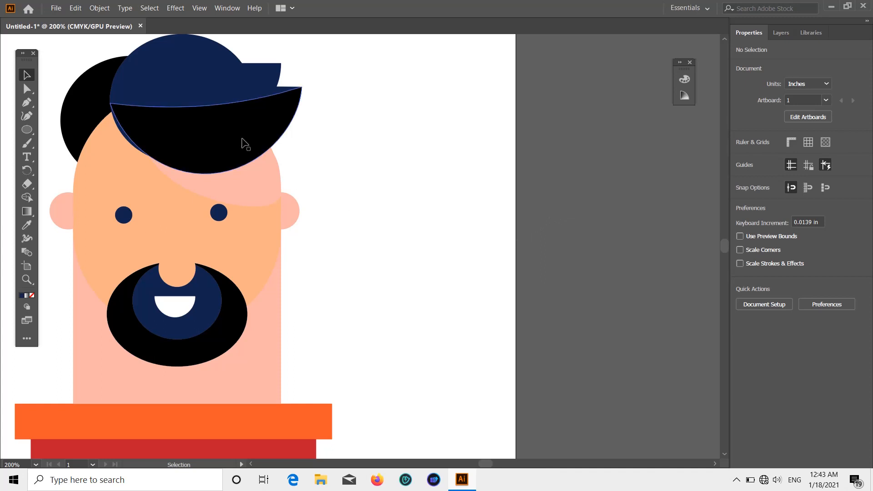
- Bring the upper navy half-ellipse of the quiff to the front and nudge it slightly up and left
left_click(198, 82)
right_click(198, 82)
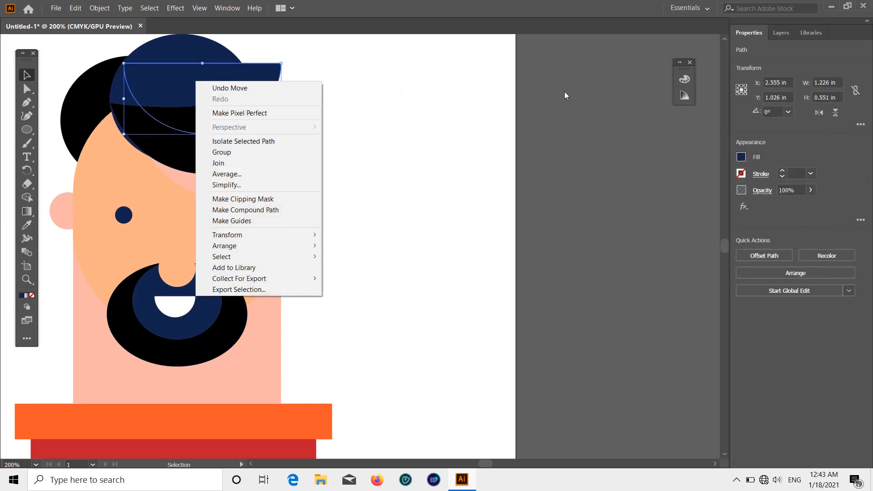
left_click(359, 246)
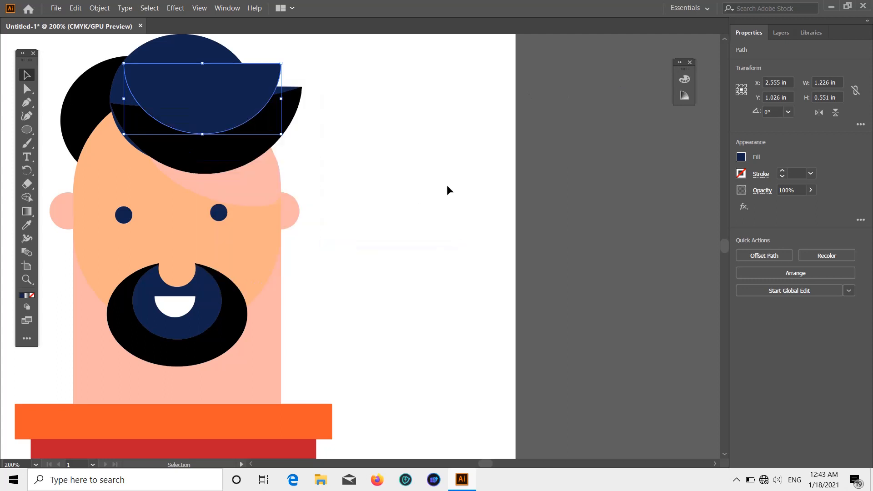
left_click(559, 177)
left_click_drag(181, 102, 183, 104)
left_click(568, 99)
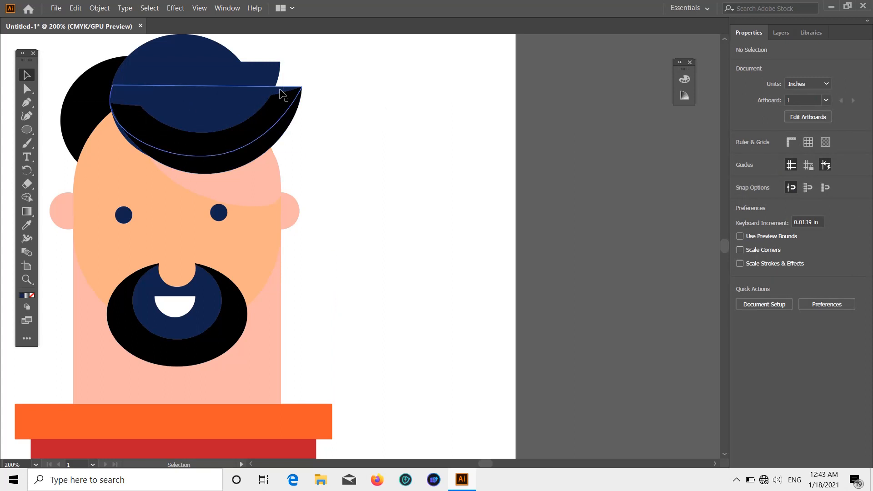
- Bring the lower navy fringe piece to the front, over the black fringe
right_click(282, 94)
mouse_move(347, 253)
left_click(465, 247)
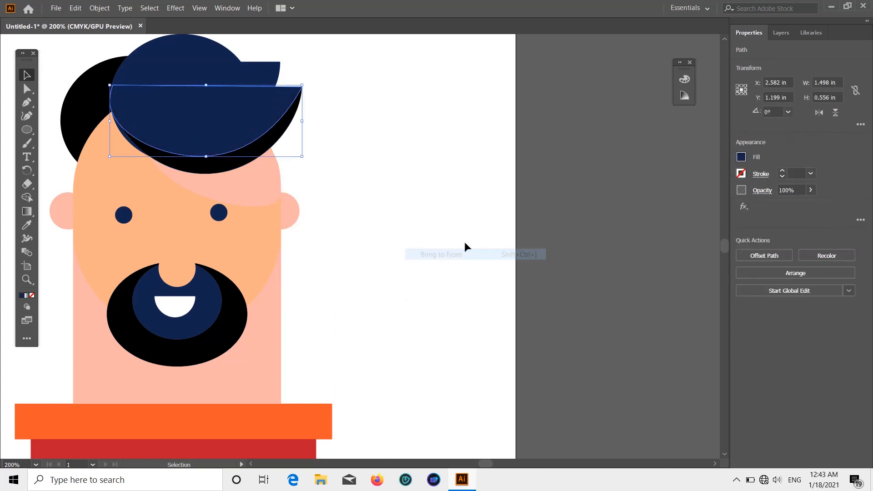
left_click(570, 209)
scroll(570, 209, "down", 1)
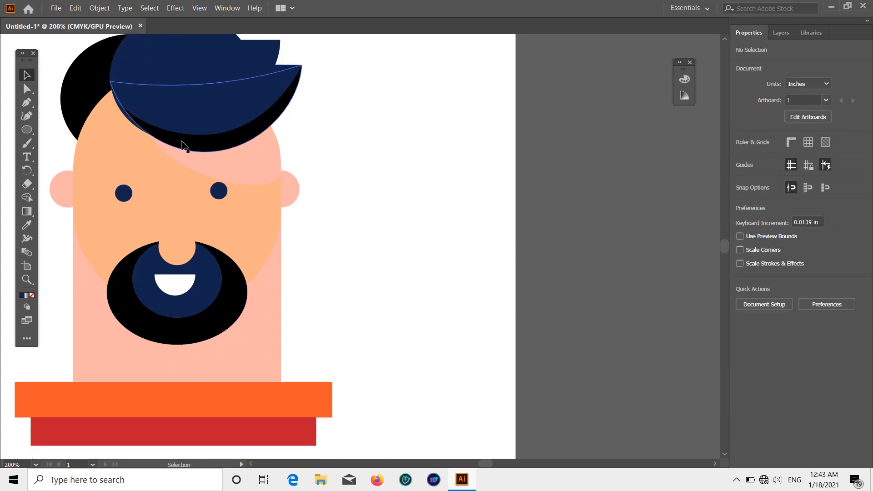
- Bring the black fringe to the front and restack the lower navy fringe piece above it
scroll(362, 180, "up", 1)
right_click(198, 177)
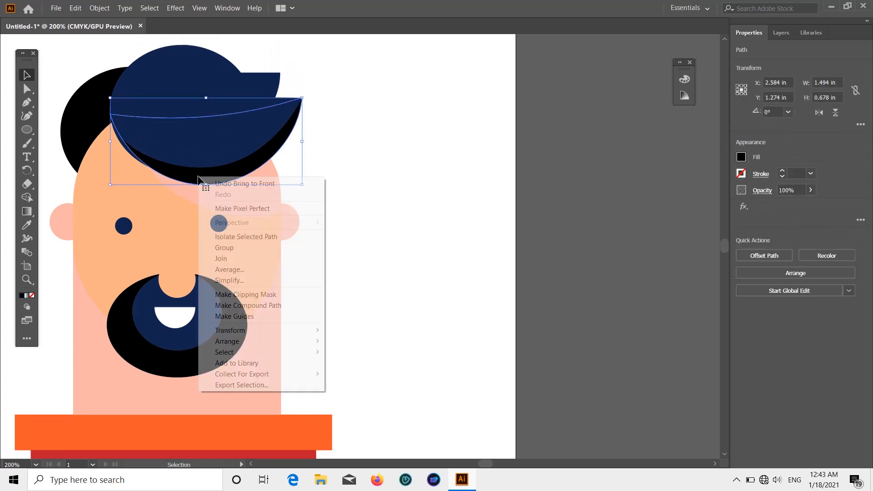
mouse_move(234, 341)
left_click(371, 342)
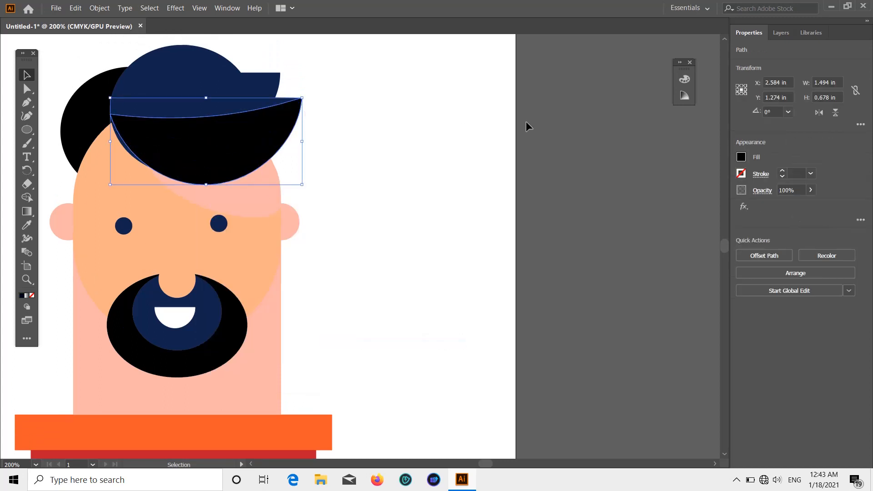
left_click(601, 130)
right_click(171, 111)
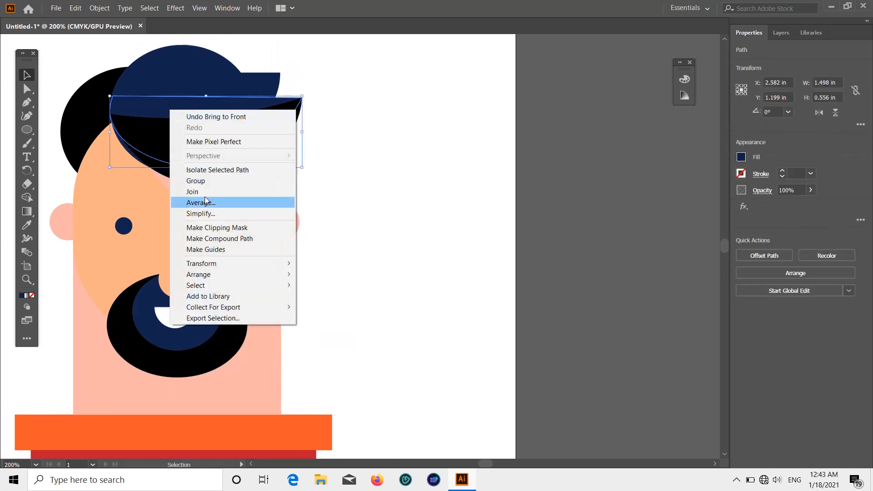
mouse_move(199, 275)
left_click(334, 275)
left_click(598, 250)
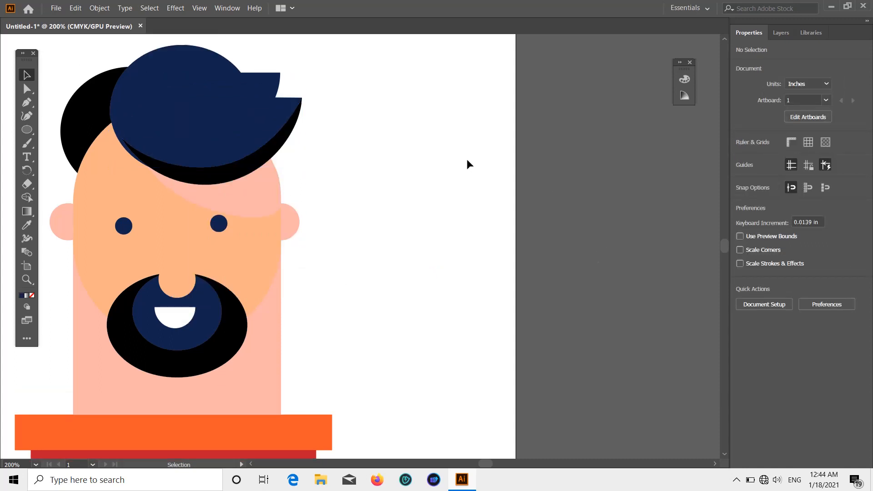
- Widen the black fringe on its left side to about 1.521 in and deselect it
left_click(172, 176)
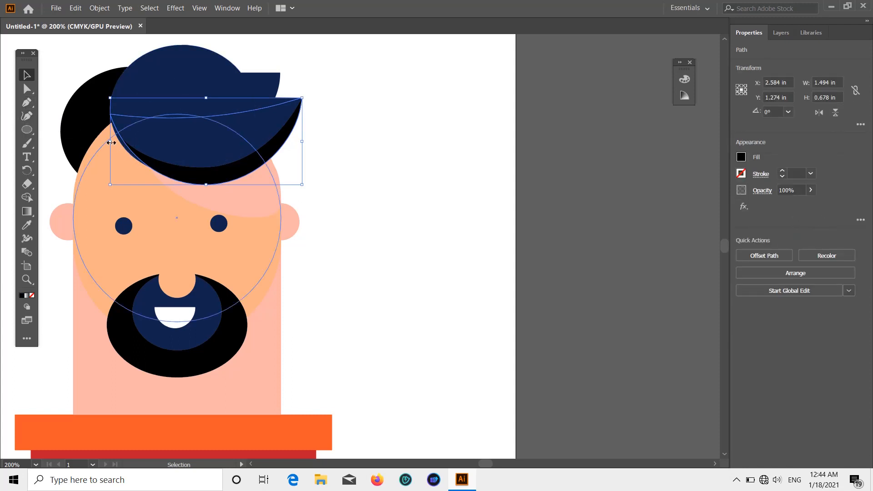
left_click_drag(111, 141, 105, 142)
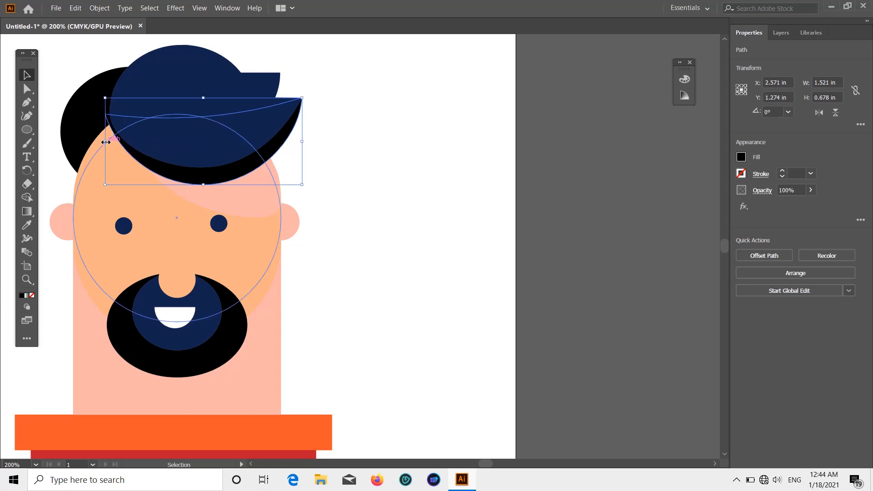
scroll(550, 127, "down", 1)
left_click(550, 128)
scroll(146, 121, "up", 1)
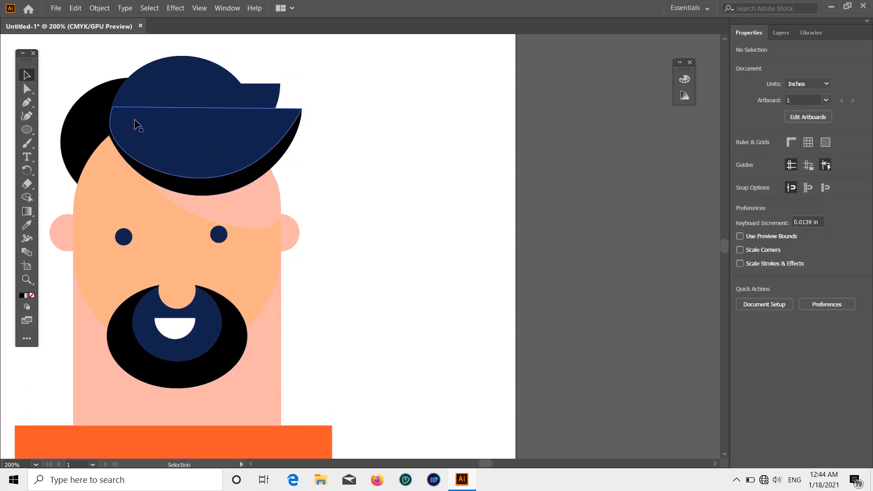
- Shift the upper and lower navy quiff pieces together slightly left and deselect them
left_click(134, 120, "shift")
left_click(131, 103, "shift")
left_click_drag(127, 131, 123, 130)
left_click(545, 124)
scroll(544, 124, "down", 1)
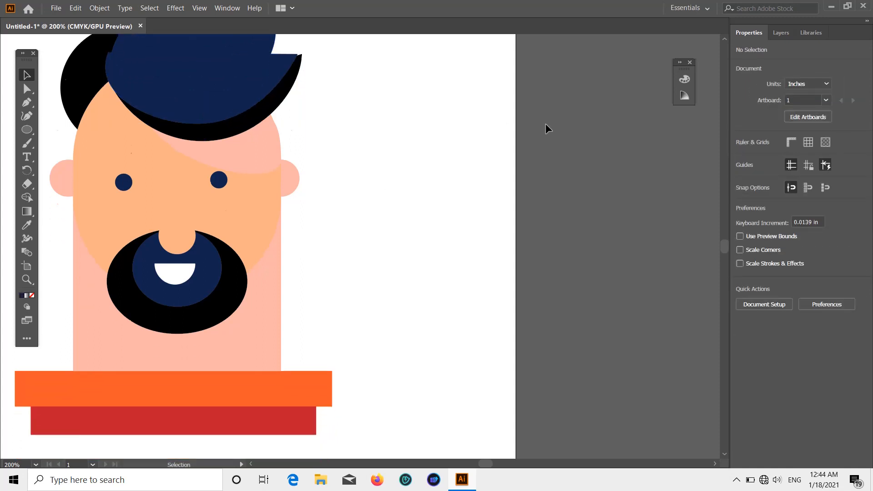
scroll(544, 123, "up", 1)
scroll(547, 124, "up", 1)
scroll(545, 122, "down", 2)
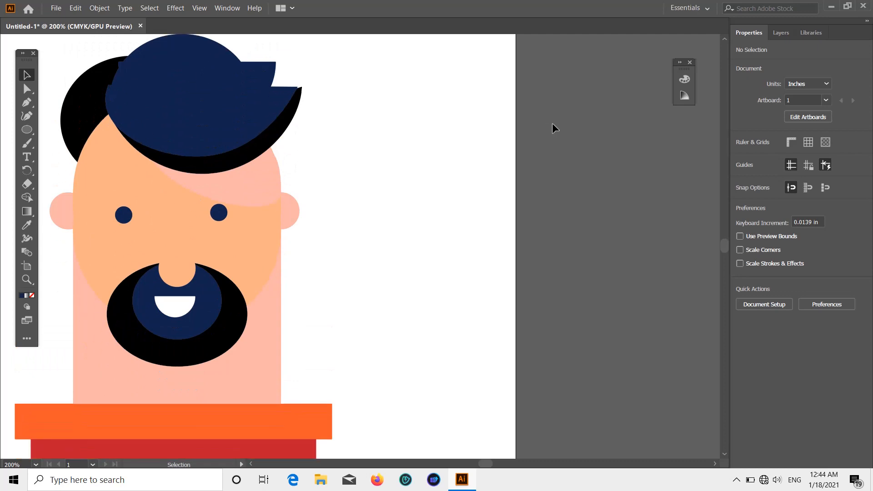
- Nudge the upper navy quiff piece slightly right and the navy hair ellipse slightly left to smooth the hair's outline, and deselect
left_click(30, 130)
left_click(27, 75)
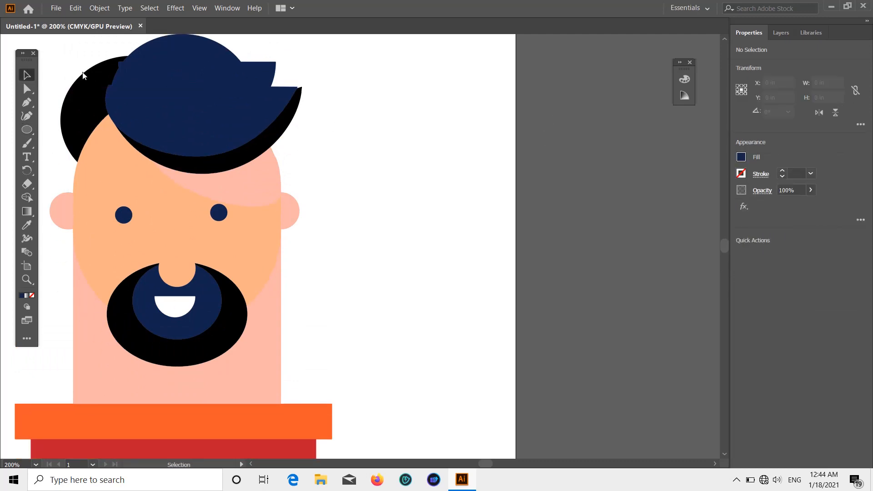
left_click(178, 78)
left_click_drag(156, 54, 154, 52)
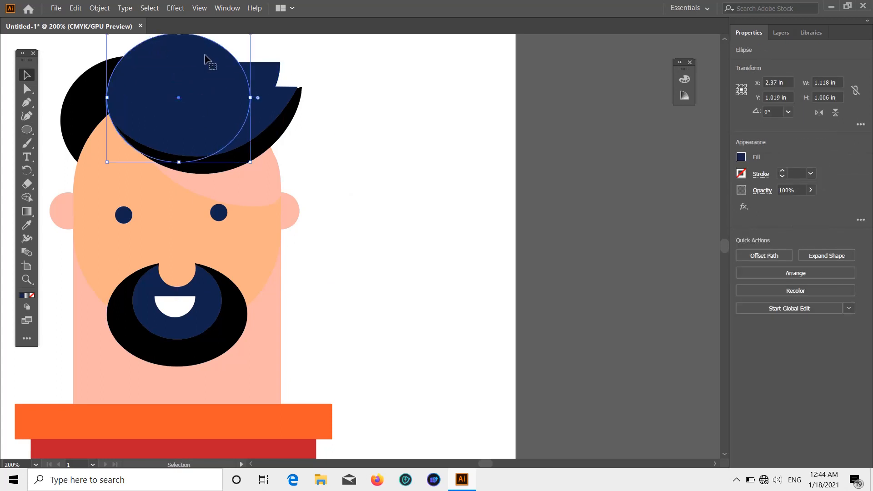
left_click(573, 103)
scroll(569, 146, "down", 2)
scroll(567, 149, "up", 3)
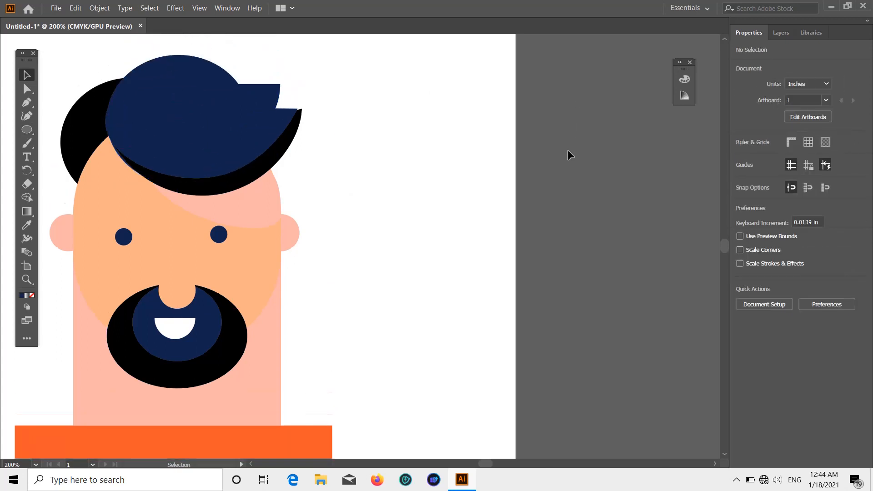
- Draw a flat highlight ellipse of about 0.546 x 0.096 in on the navy quiff and fill it with the lighter royal blue swatch
left_click(26, 130)
left_click_drag(170, 118, 240, 130)
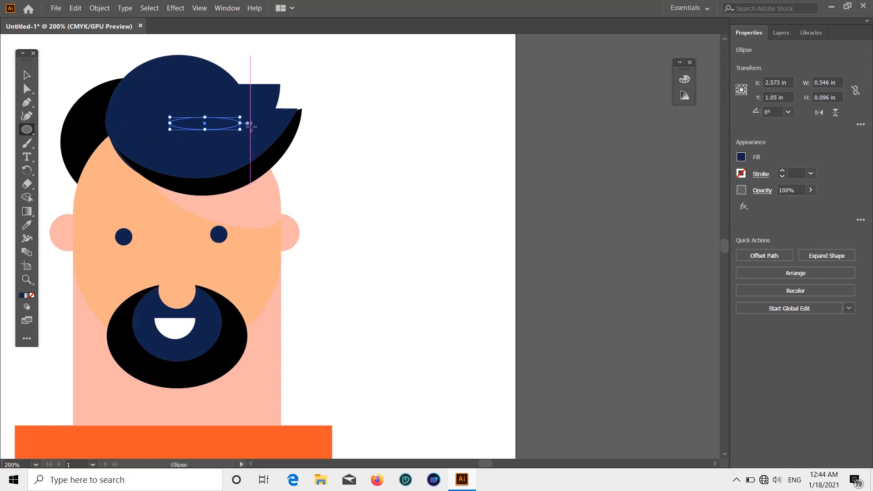
left_click(741, 157)
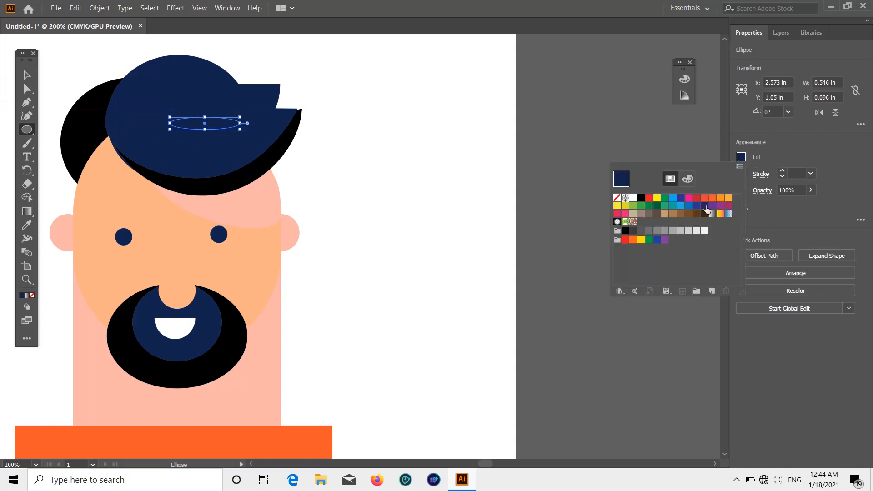
left_click(696, 206)
left_click(27, 77)
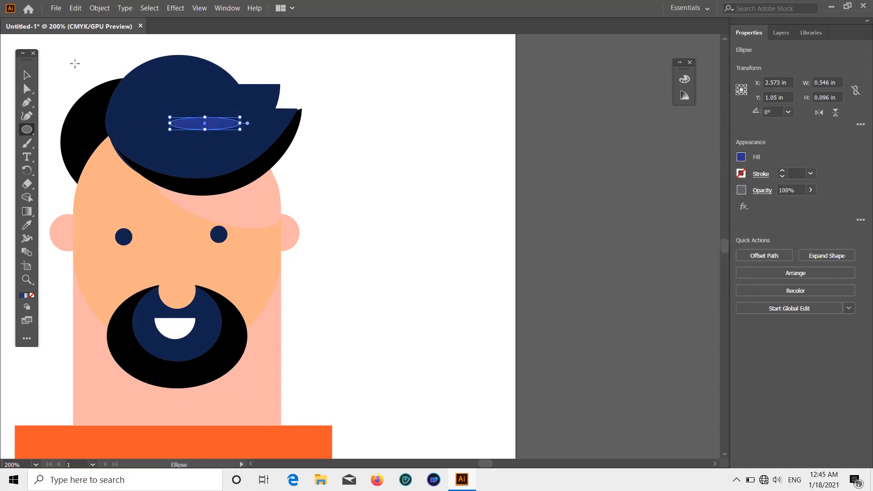
left_click(590, 125)
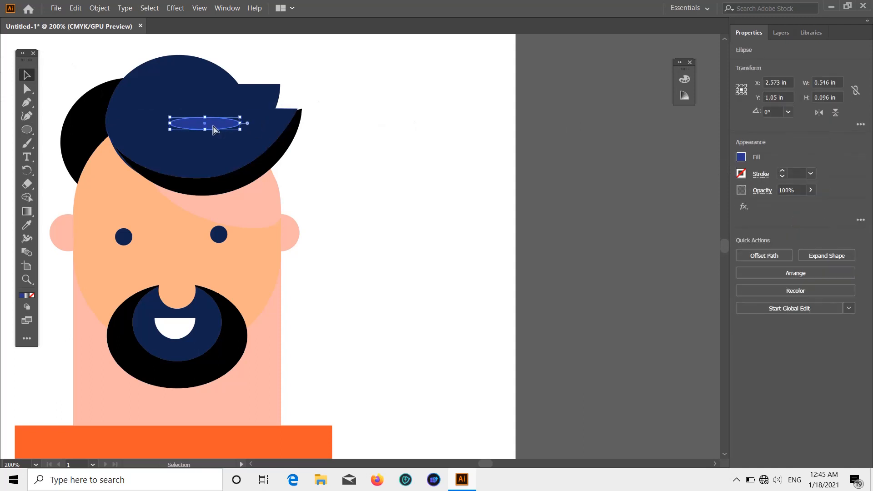
- Duplicate the blue highlight ellipse slightly below and to the right of the original, make the copy smaller, and deselect it
left_click_drag(213, 130, 243, 142)
left_click(561, 119)
left_click(548, 162)
- Group all the character's shapes and shift the group slightly right and down on the artboard, then deselect it
scroll(512, 160, "down", 1)
scroll(510, 163, "down", 1)
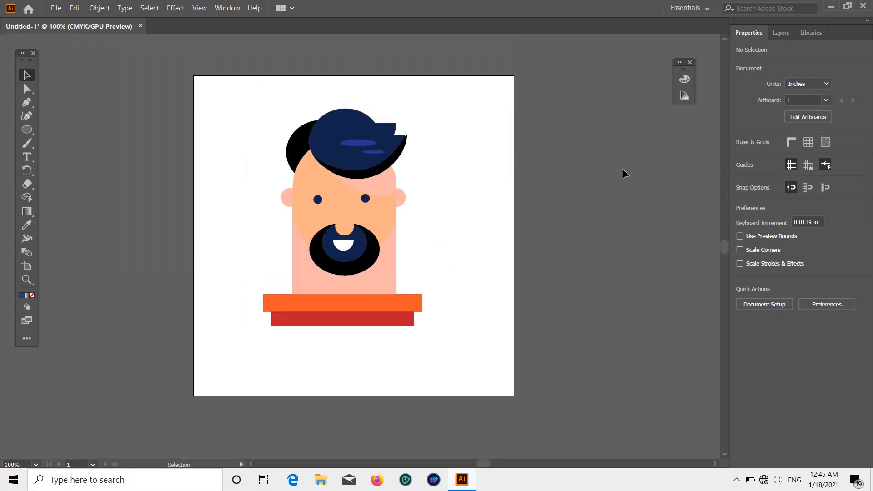
left_click_drag(142, 67, 447, 357)
right_click(346, 181)
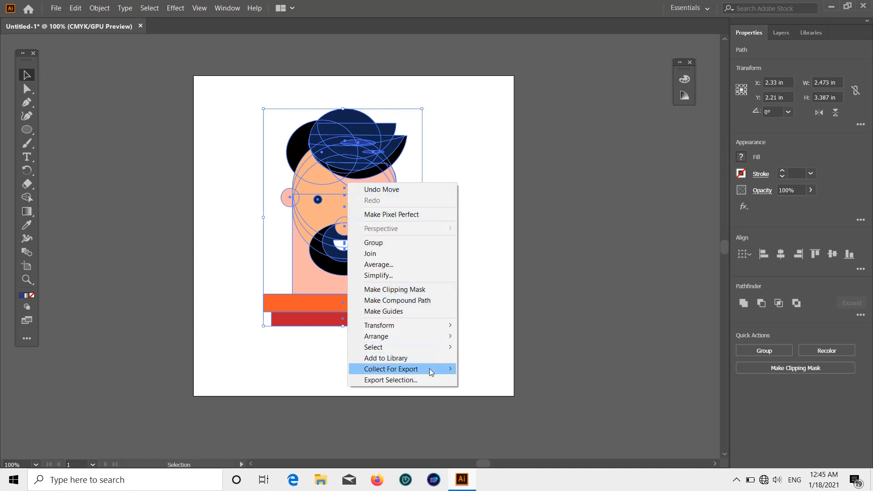
left_click(373, 242)
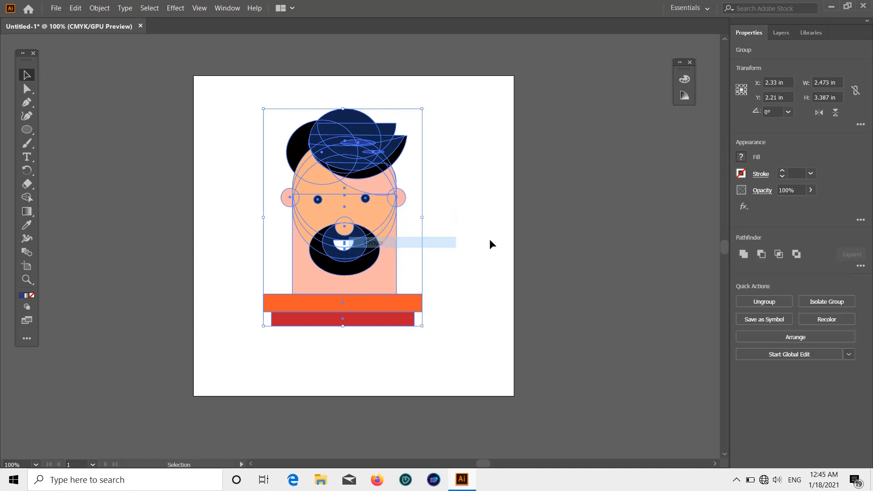
left_click(424, 247)
mouse_move(363, 284)
left_mouse_down()
mouse_move(370, 274)
mouse_move(363, 280)
left_mouse_up()
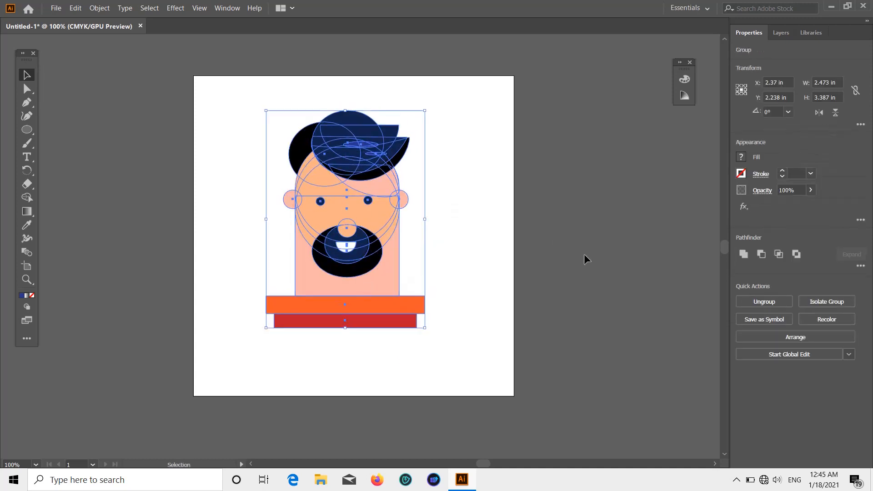
left_click(584, 255)
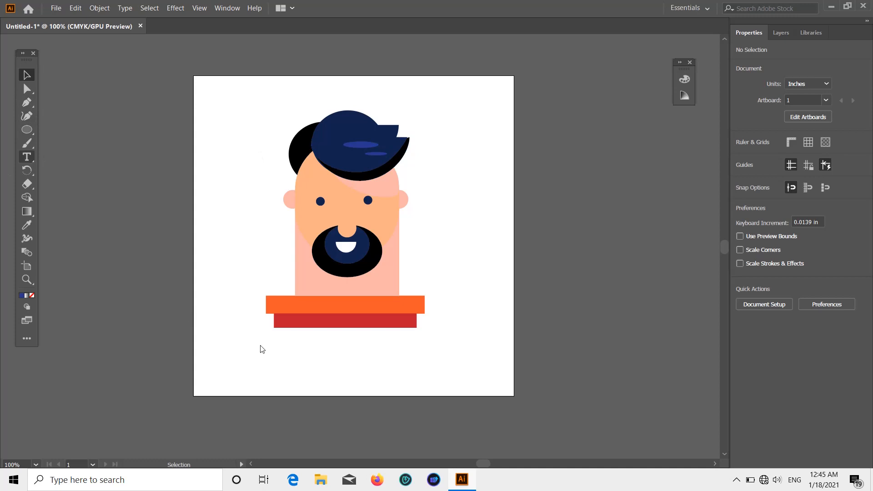
- Add a black point-text title reading FLAT HUMAN just below the red shirt strip
scroll(264, 348, "down", 2)
left_click(246, 304)
key("BackSpace")
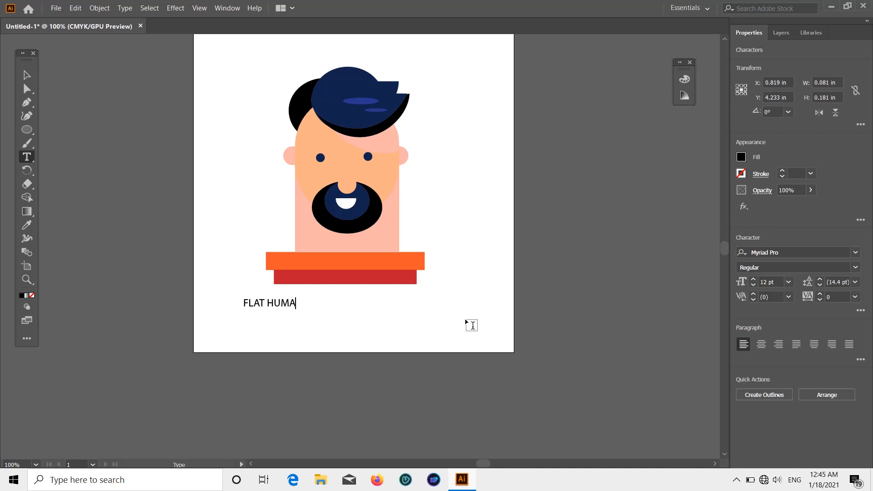
left_click(26, 75)
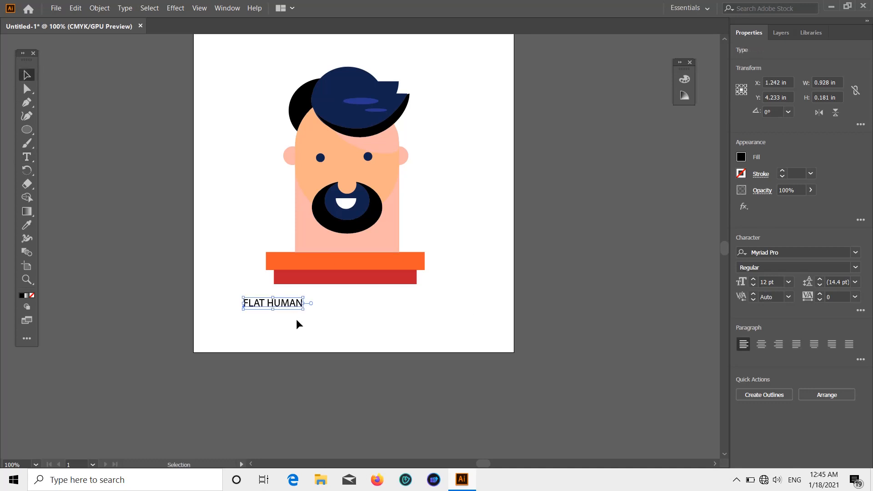
- Enlarge the FLAT HUMAN title and set its font size to 60 pt
left_click_drag(302, 309, 603, 331)
left_click_drag(355, 320, 573, 339)
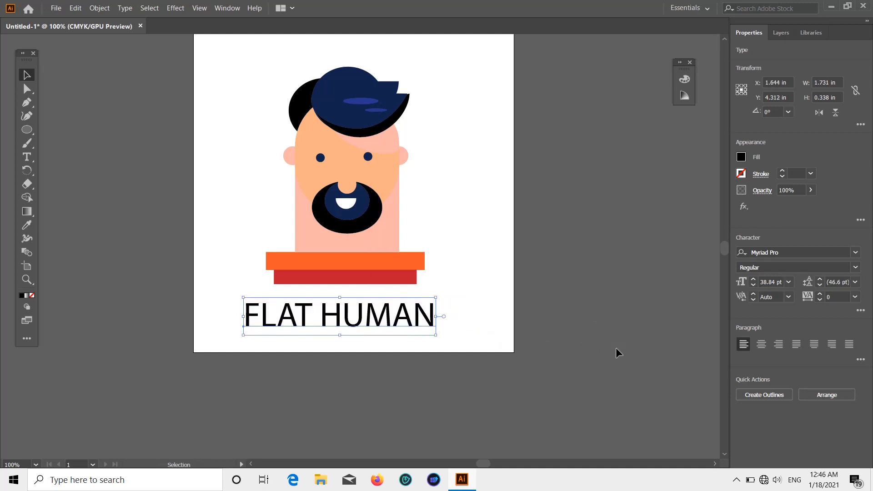
left_click(788, 282)
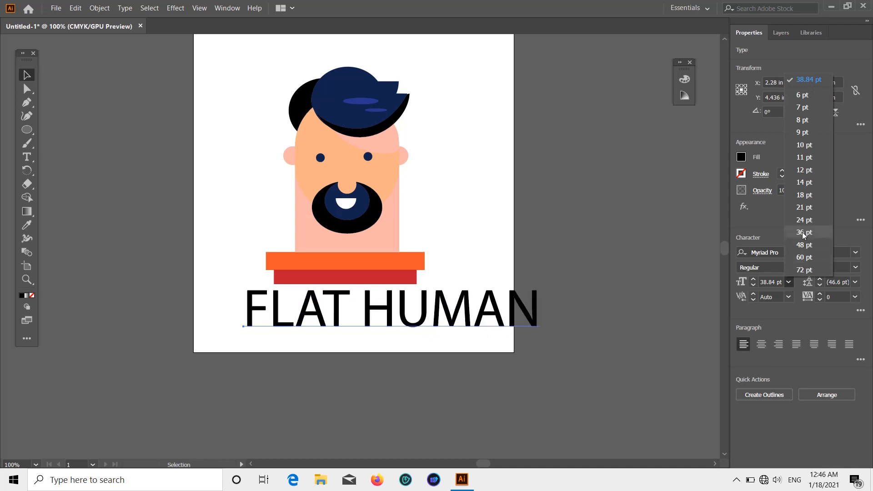
left_click(822, 254)
- Move the character group slightly up and right, and shift the FLAT HUMAN title left so it fits inside the artboard
scroll(384, 185, "up", 2)
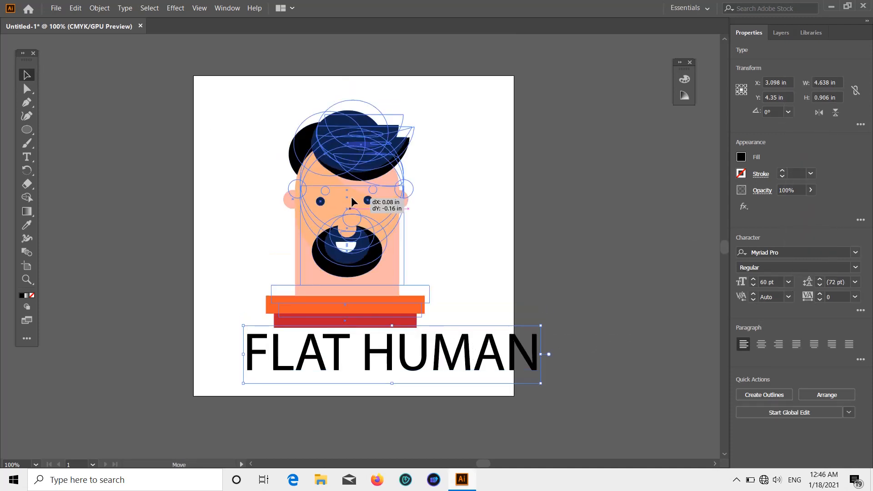
left_click(353, 203)
left_click_drag(416, 357, 382, 354)
left_click(608, 311)
scroll(607, 311, "down", 2)
left_click_drag(339, 227, 340, 239)
left_click(603, 228)
- Change the font of the FLAT HUMAN title to OCR-A BT
scroll(603, 230, "up", 1)
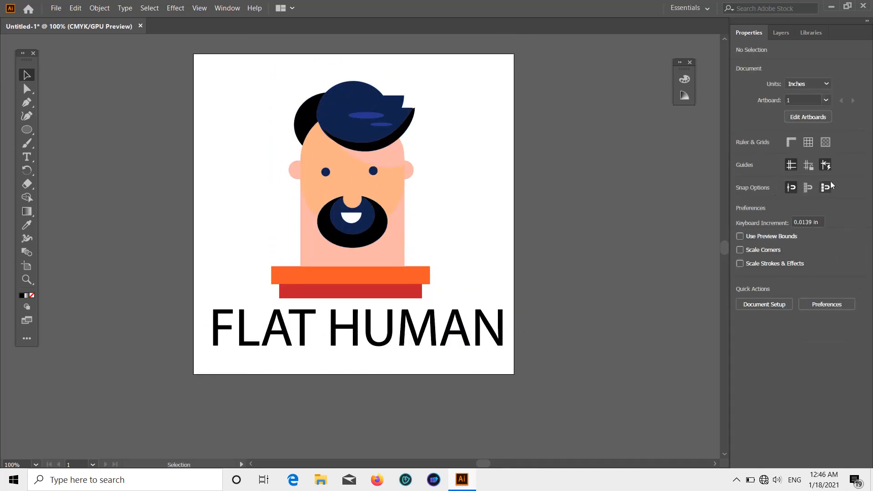
left_click(304, 337)
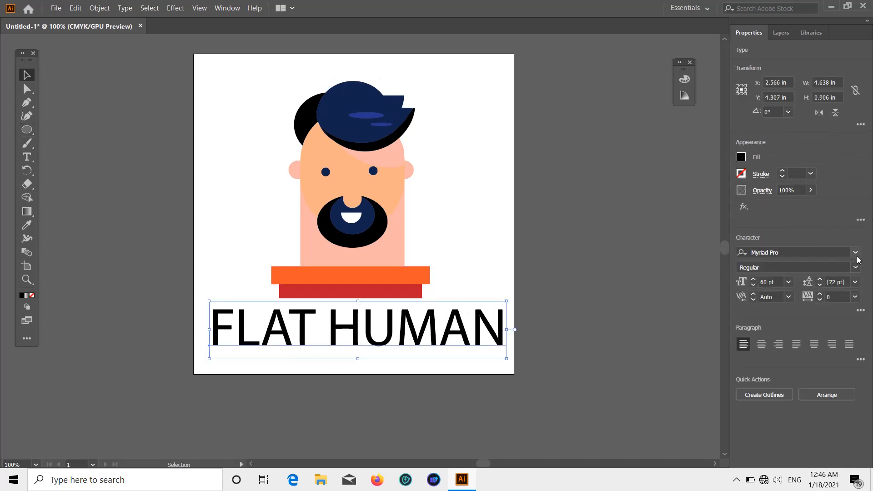
left_click(856, 253)
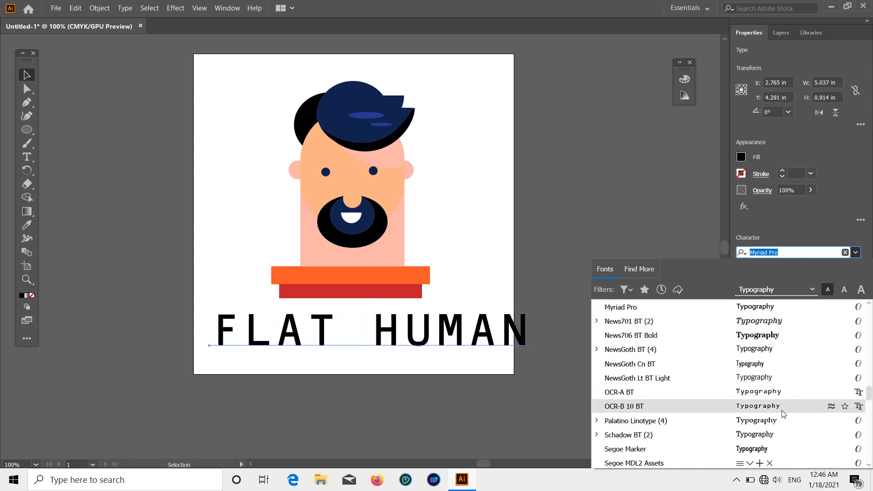
left_click(781, 393)
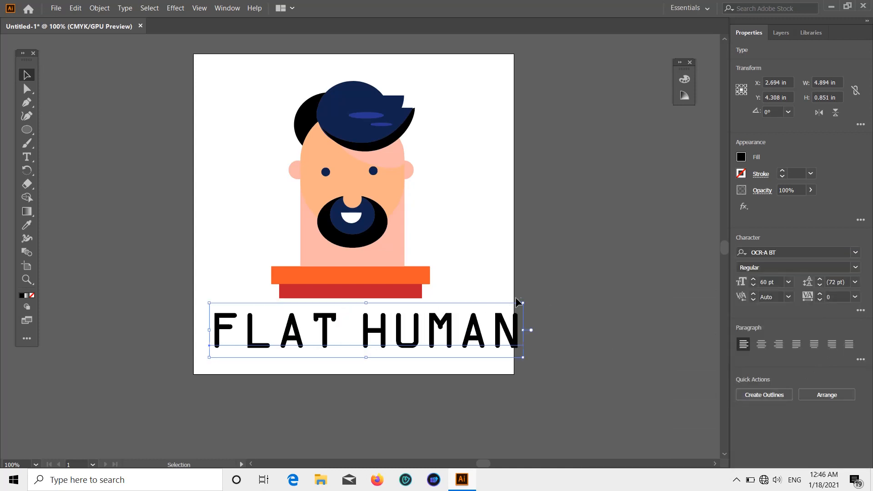
- Scale the FLAT HUMAN title down to about 4.645 in wide, nudge it slightly right and deselect it
left_click_drag(522, 303, 508, 306)
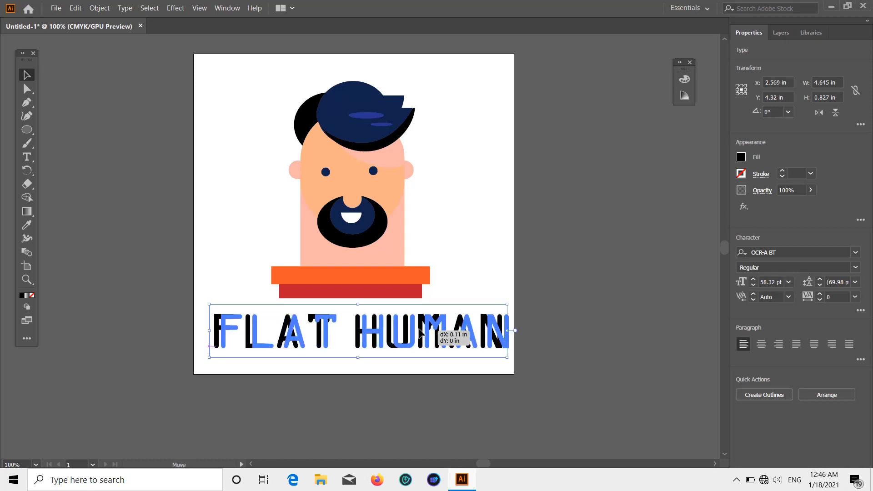
left_click(642, 303)
scroll(642, 301, "up", 2)
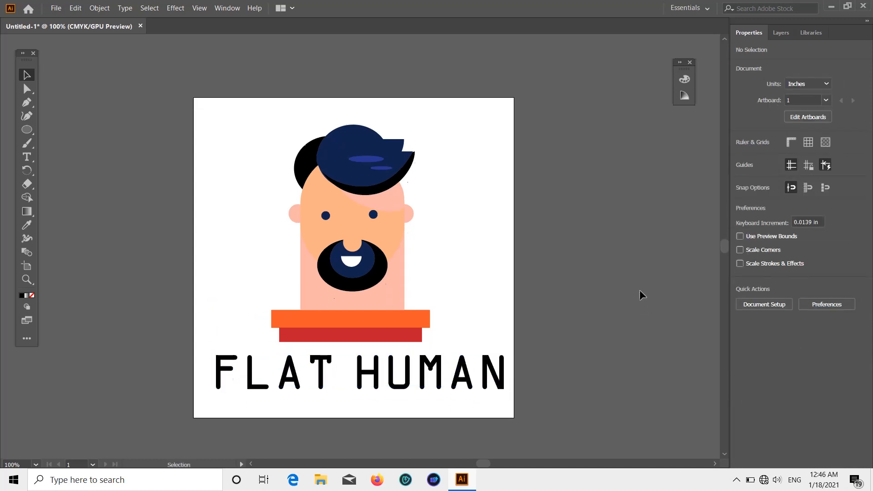
- Draw a 5 x 5 in rectangle covering the whole artboard and fill it with the light blue swatch
left_click(27, 129)
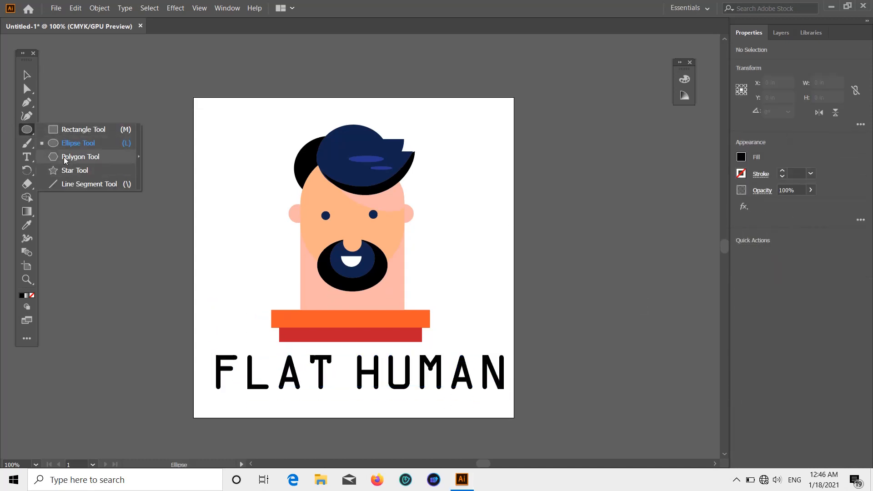
left_click(67, 129)
scroll(282, 120, "down", 2)
scroll(283, 121, "up", 1)
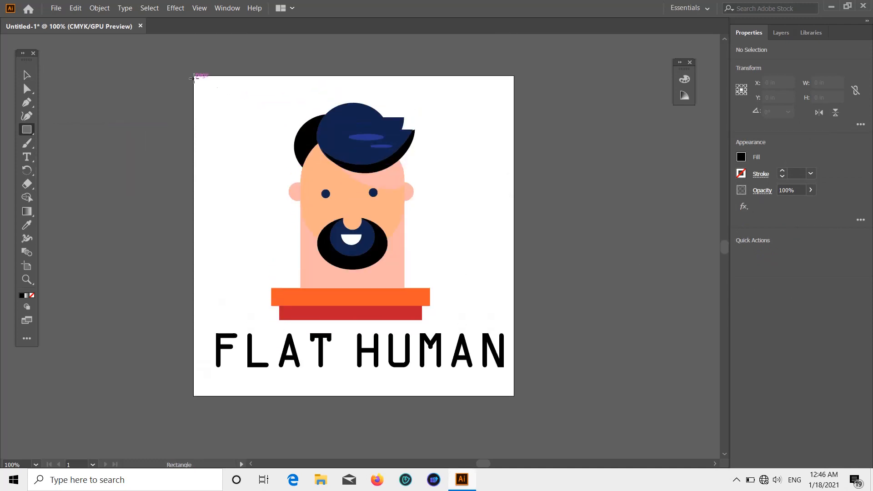
left_click_drag(195, 76, 514, 396)
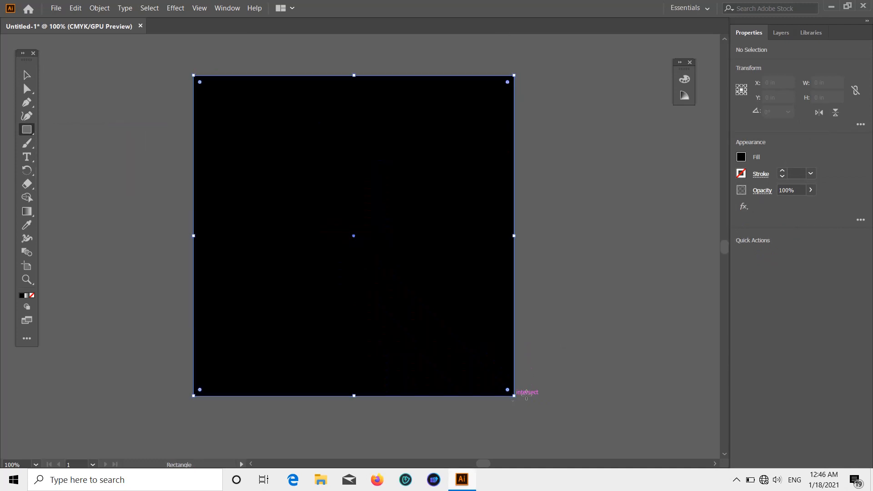
left_click(742, 158)
left_click(681, 205)
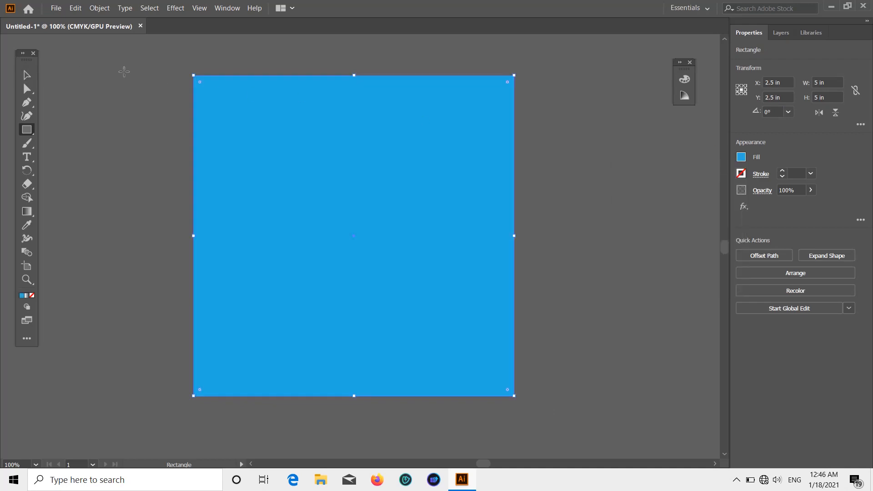
- Send the blue background rectangle to the back, behind the character and title, and deselect it
left_click(26, 74)
right_click(303, 121)
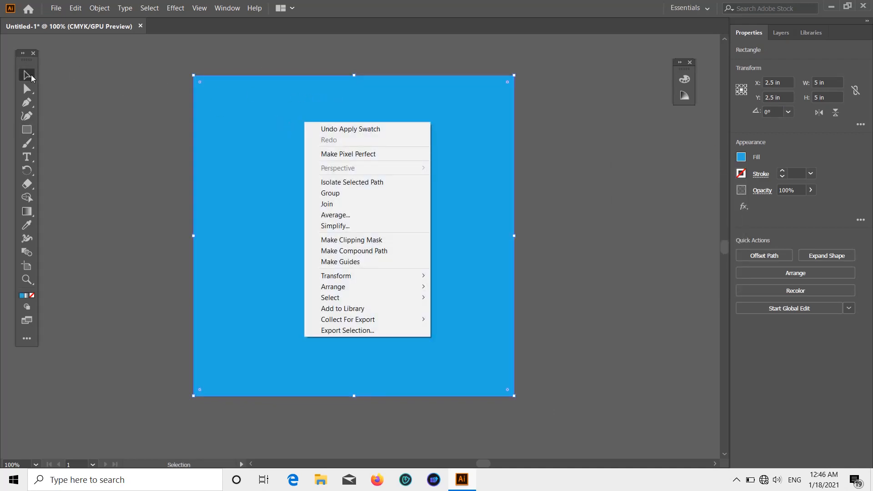
left_click(310, 102)
right_click(309, 102)
mouse_move(376, 265)
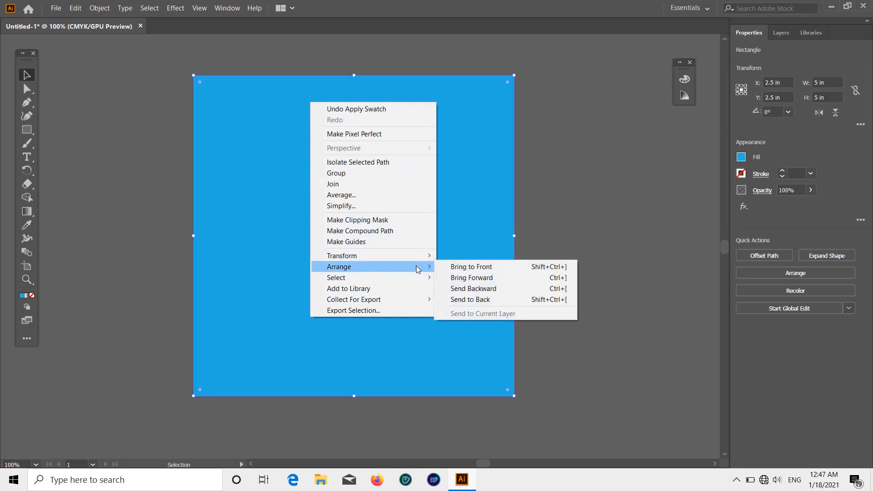
left_click(478, 300)
scroll(531, 176, "down", 2)
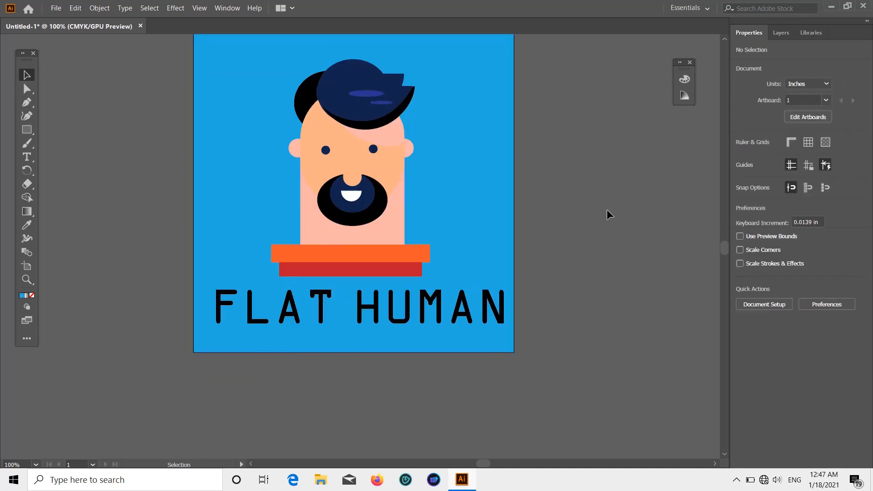
left_click(607, 210)
scroll(612, 207, "up", 3)
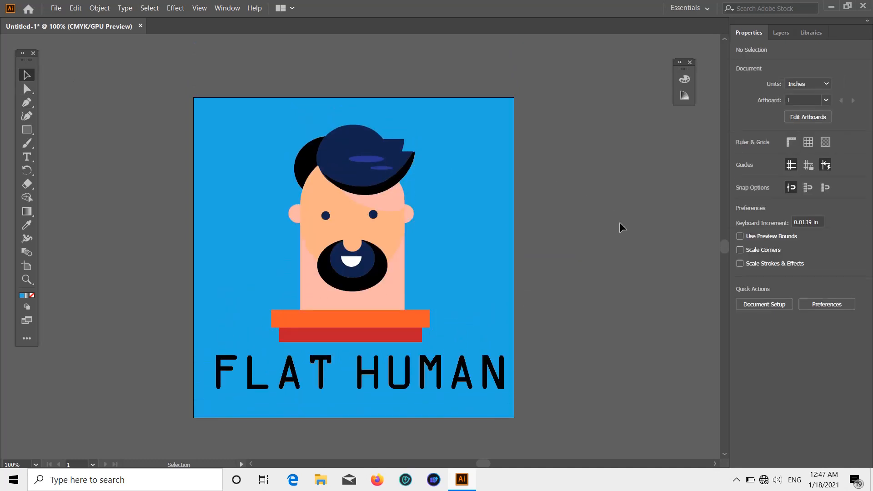
- Start an Export As of the artwork and choose the Ilastrater folder on the Desktop as the destination
left_click(56, 7)
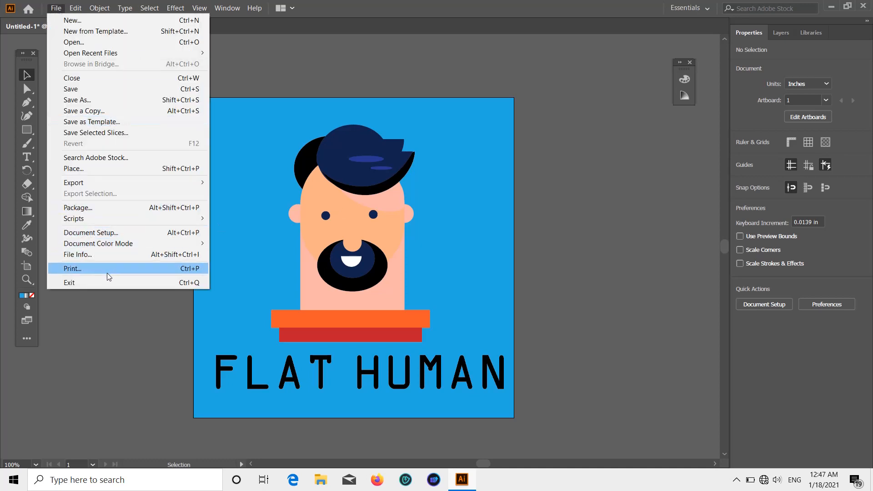
mouse_move(96, 186)
left_click(238, 194)
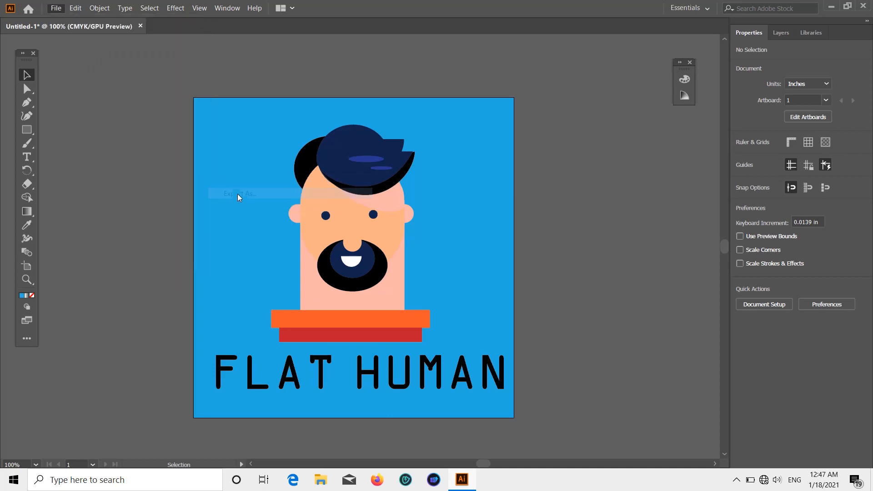
scroll(79, 140, "up", 4)
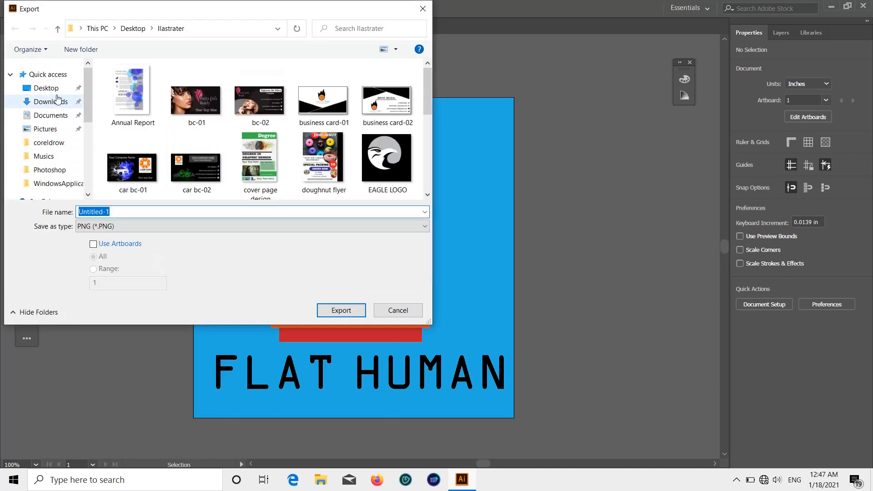
left_click(50, 88)
double_click(260, 96)
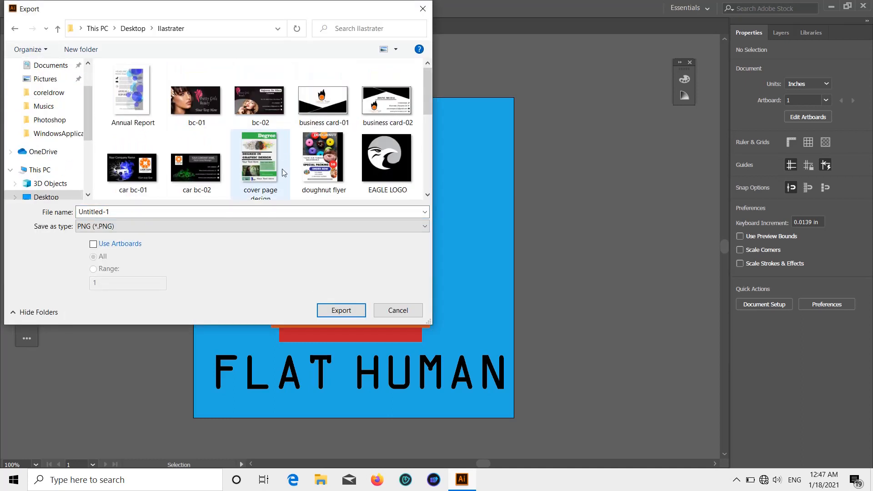
- Name the export file FLAT HUMAN and export it as a PNG at High (300 ppi) resolution
left_click(255, 211)
key("BackSpace")
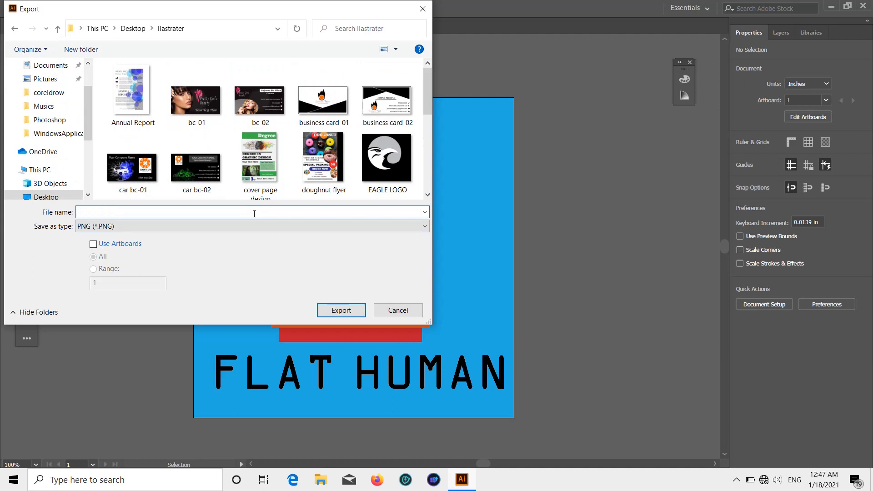
type("FLAT HUMAN")
key("Return")
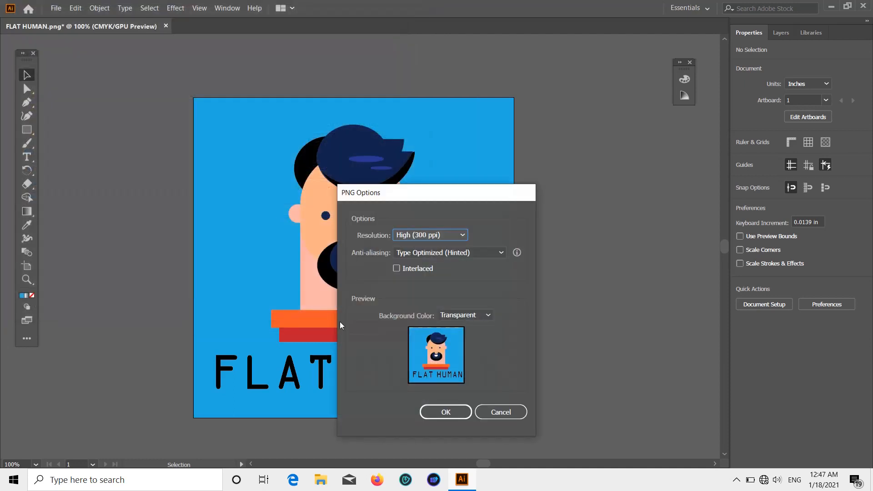
left_click(443, 412)
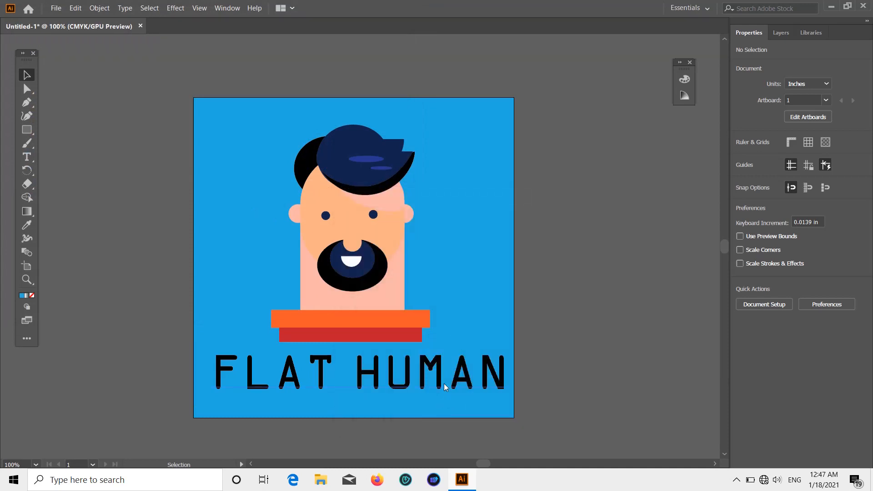